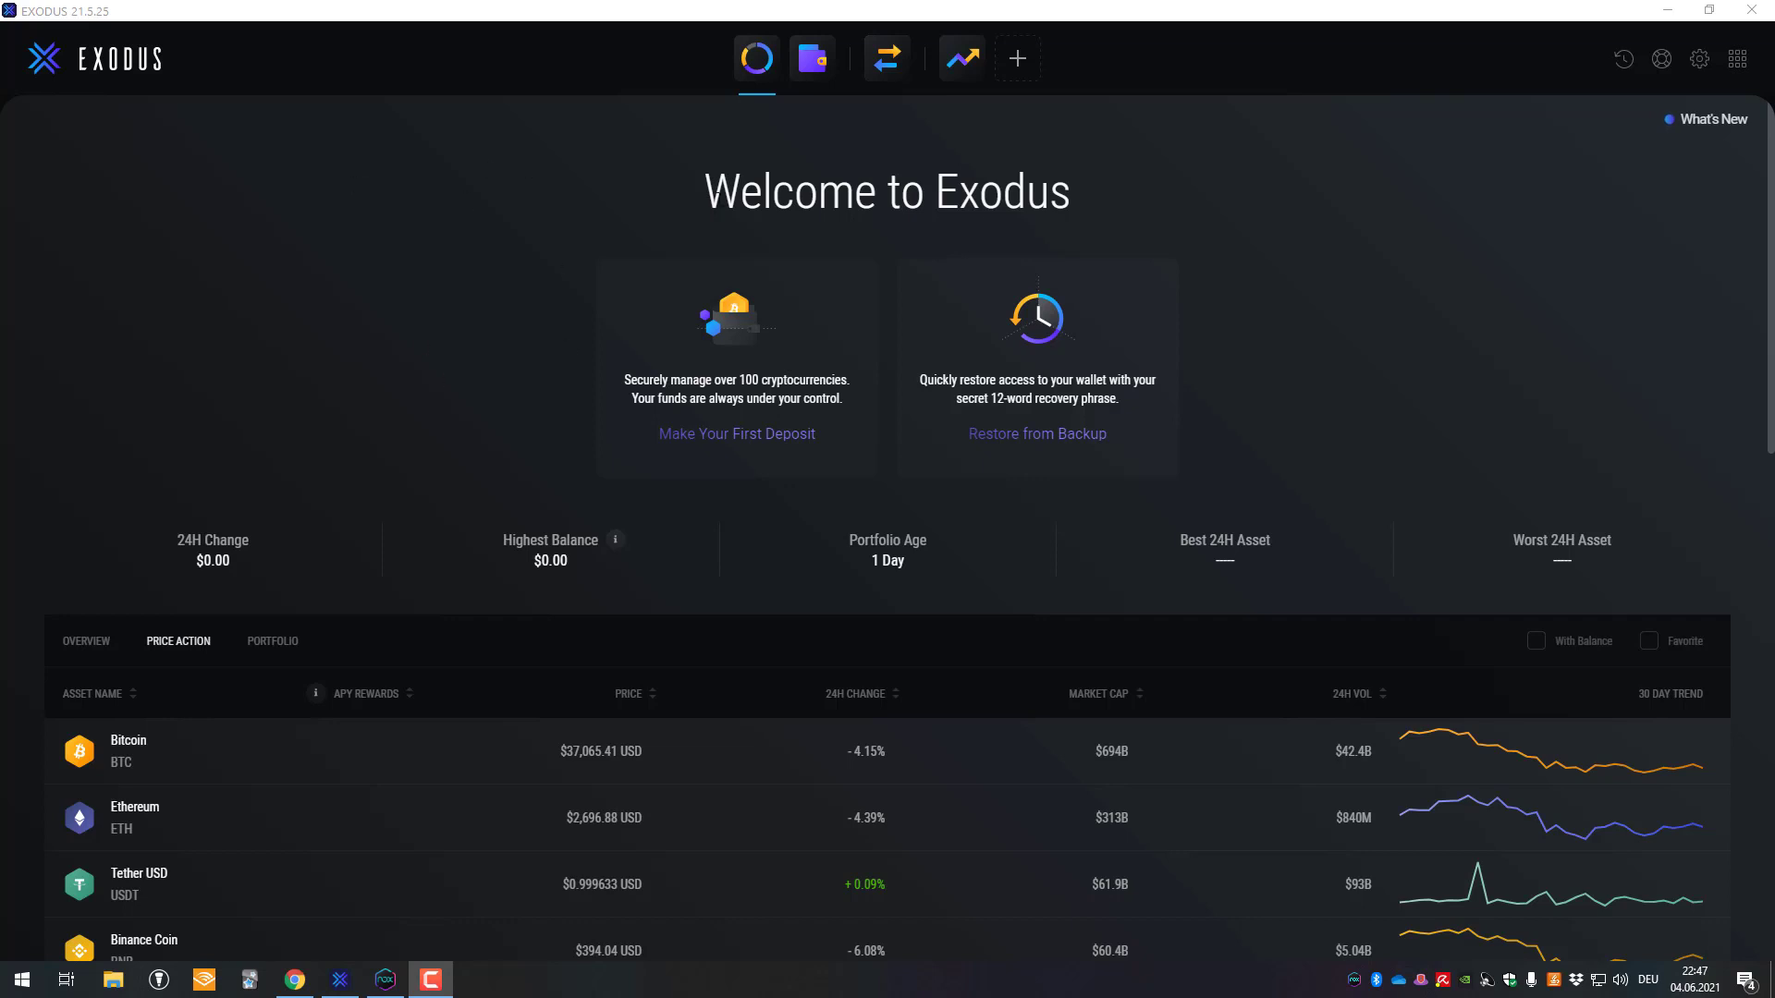
- Cycle from the NoxPlayer emulator back to the Exodus wallet, then bring up Chrome
click(385, 980)
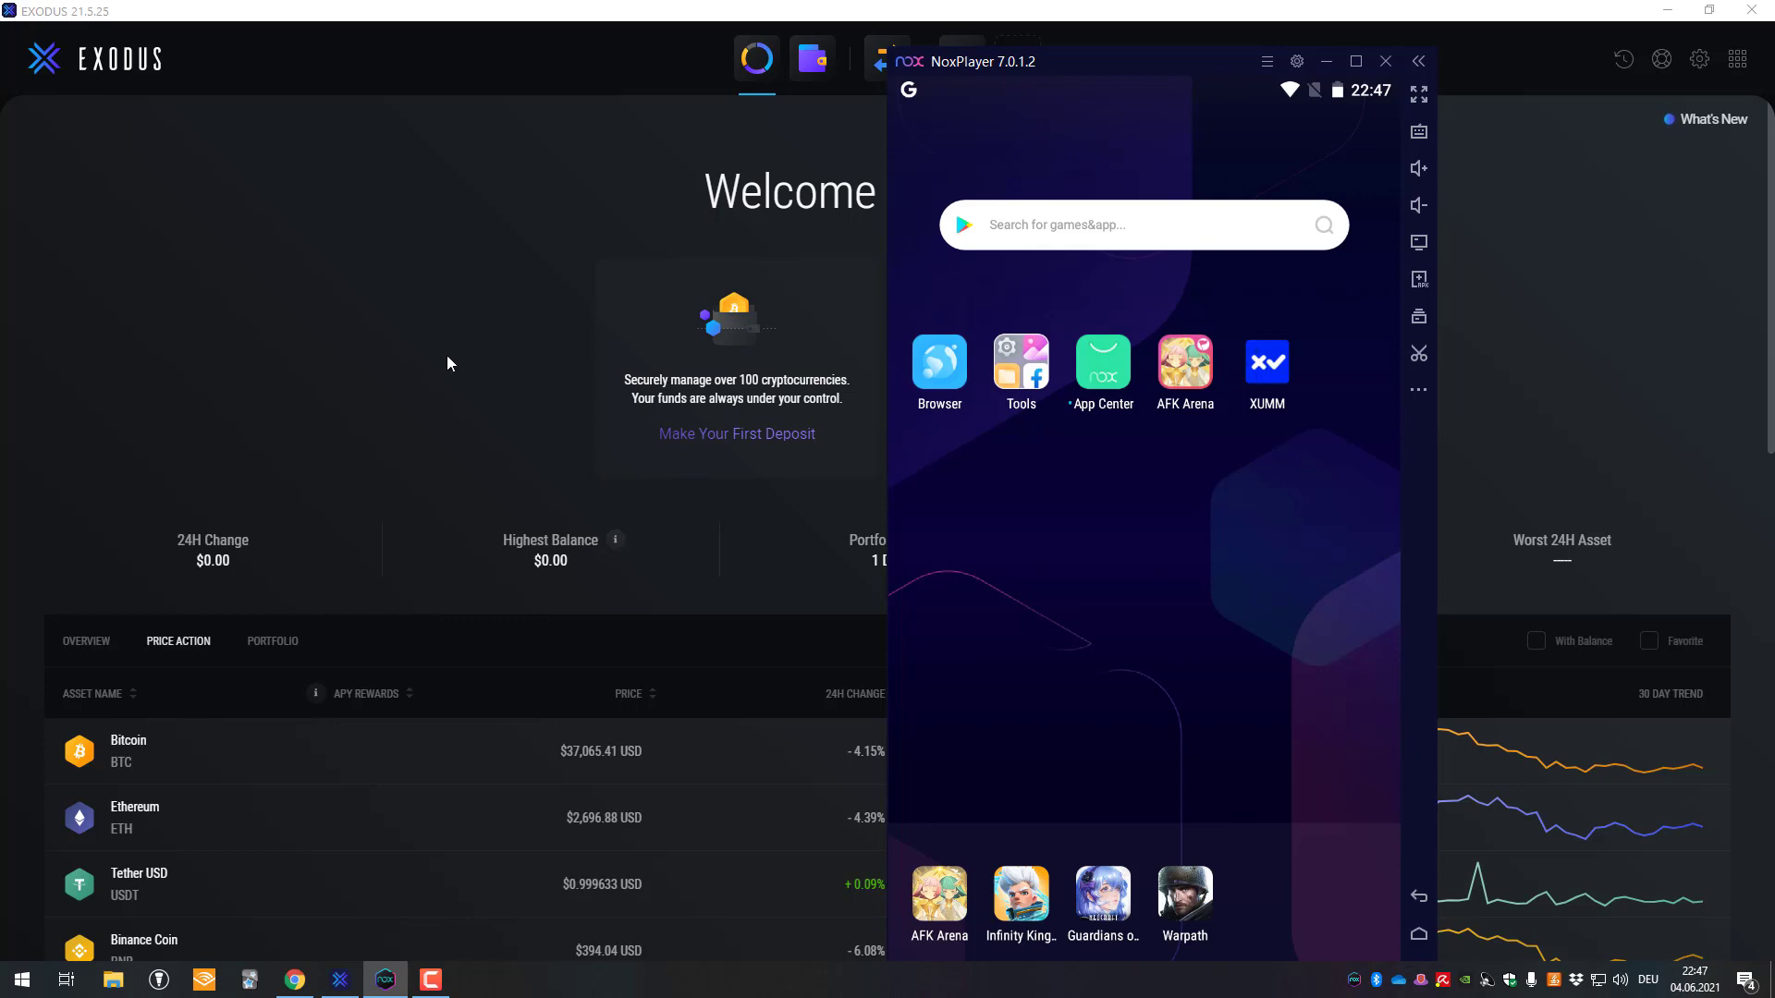
click(407, 338)
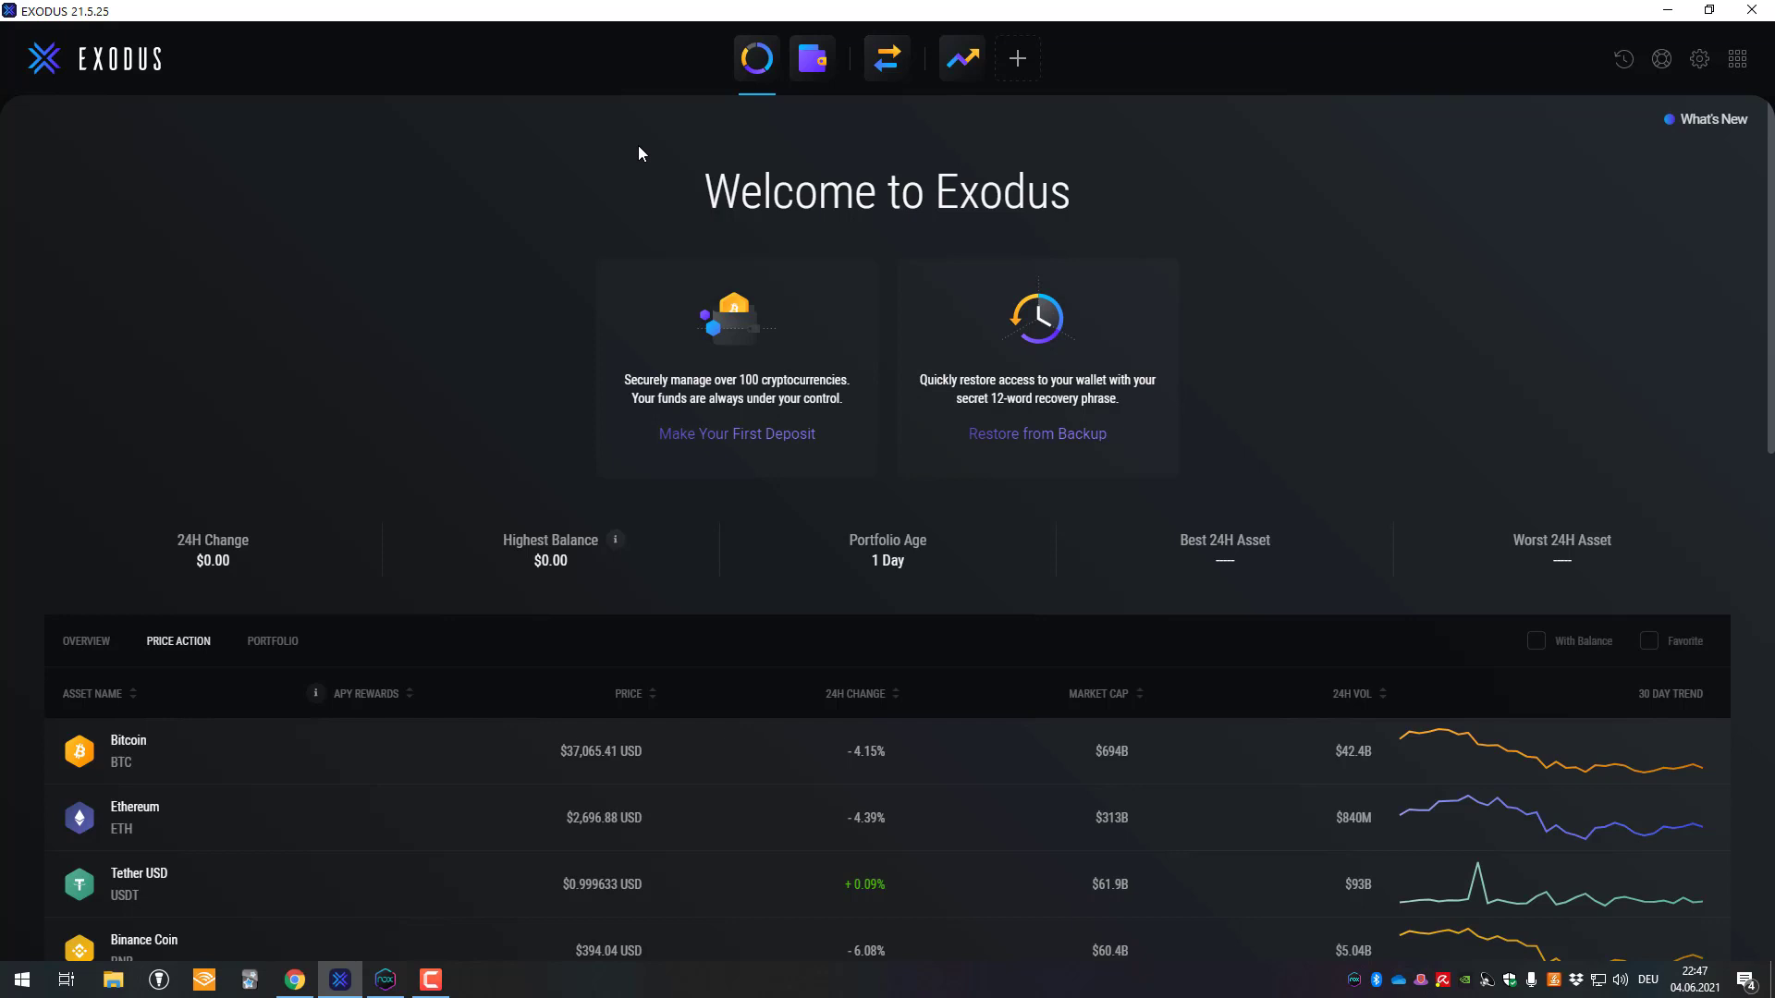
click(295, 980)
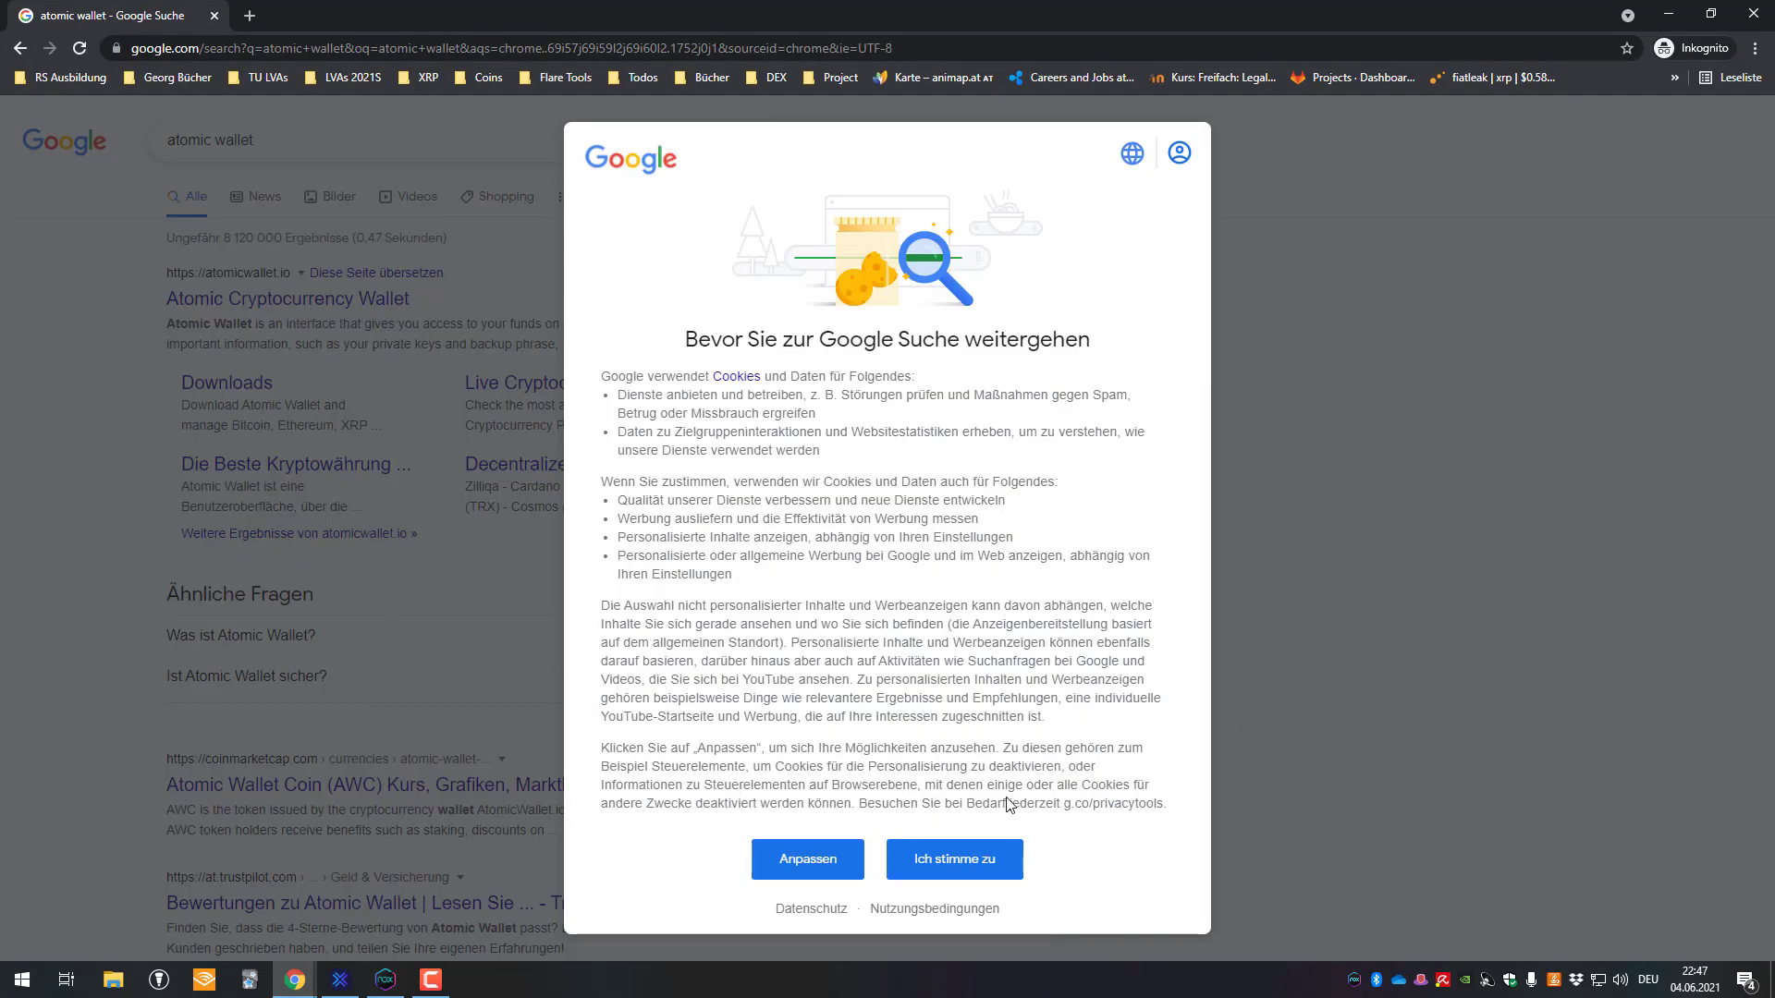
- Accept Google's cookie notice, open the Atomic Cryptocurrency Wallet site, then minimize Chrome
click(980, 860)
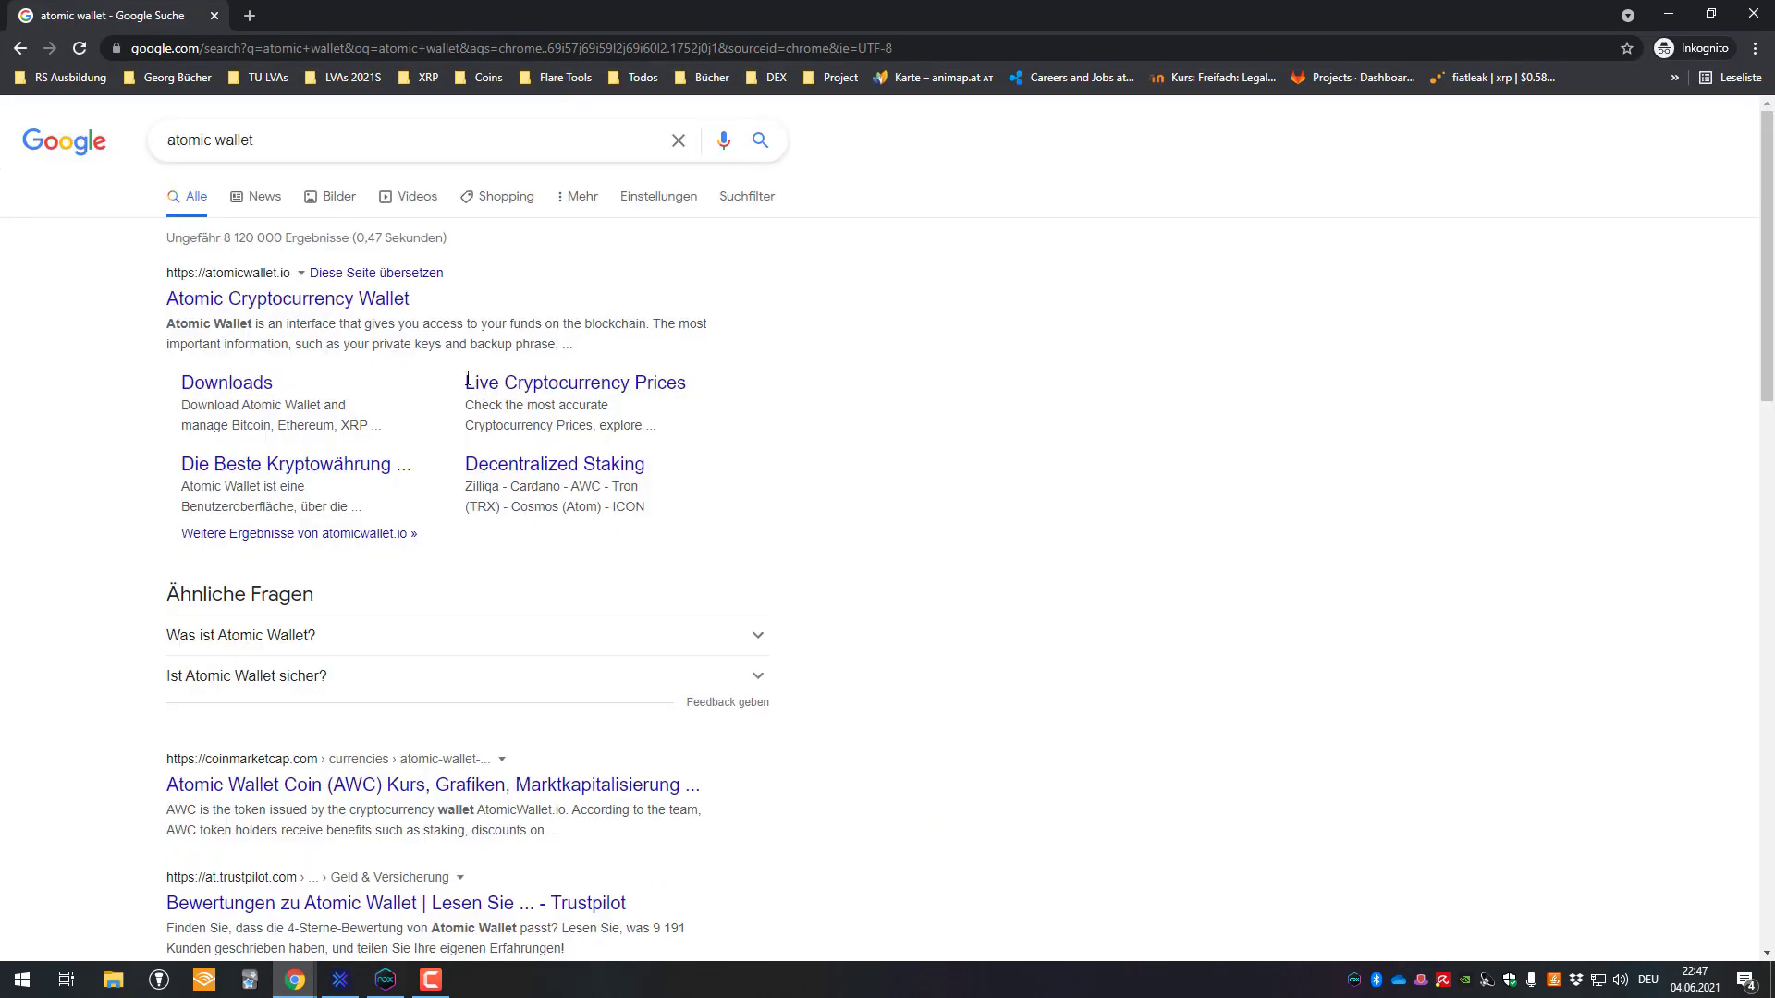
click(277, 299)
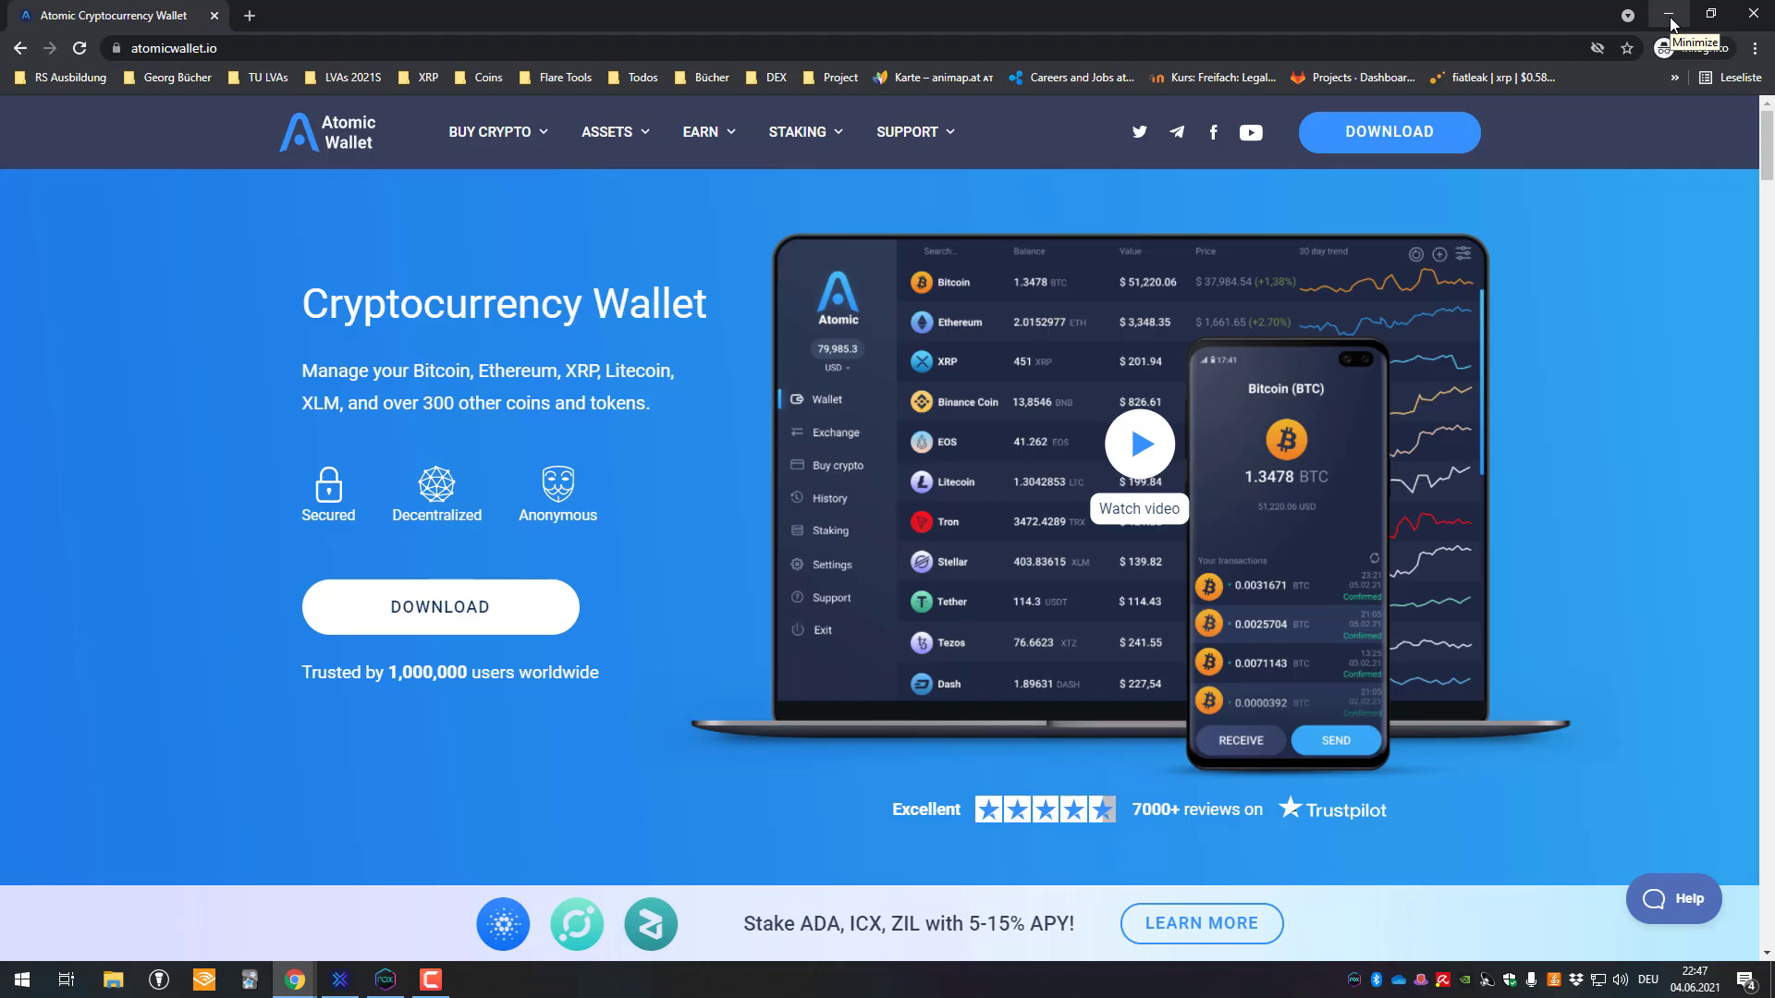
click(1670, 17)
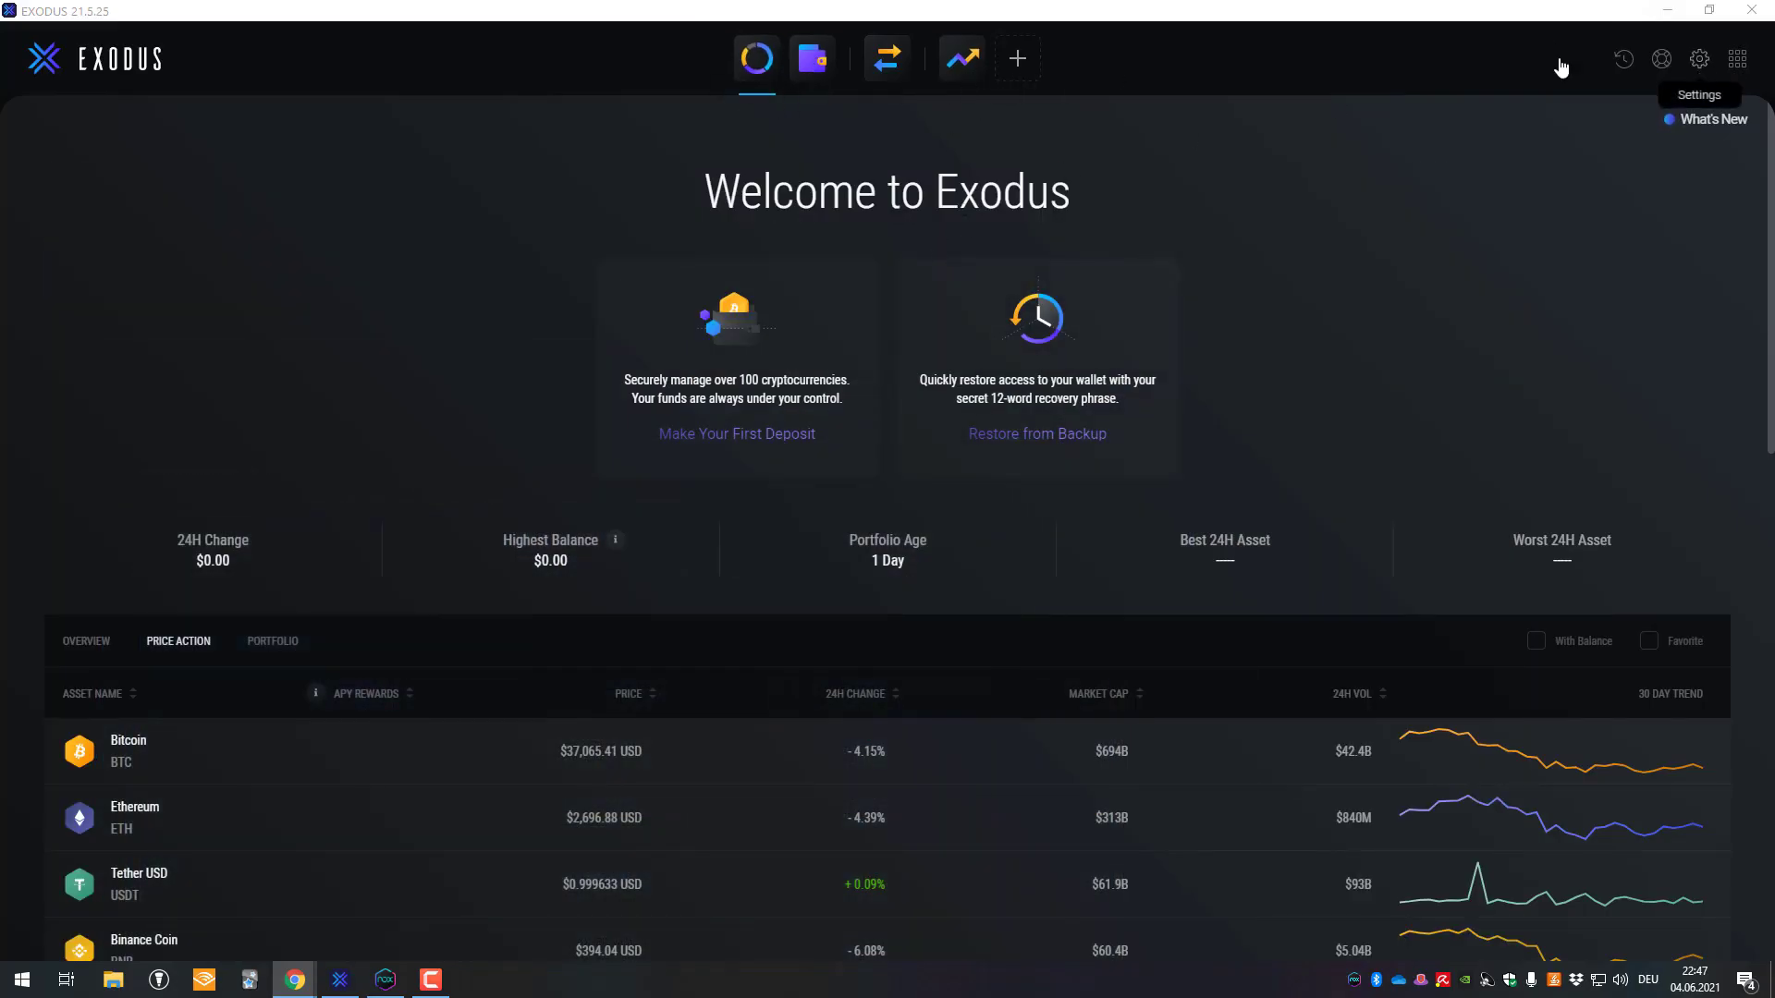
- Open the XRP portfolio page, then go to Exodus Settings on the Backup page
scroll(614, 309, down, 3)
click(827, 85)
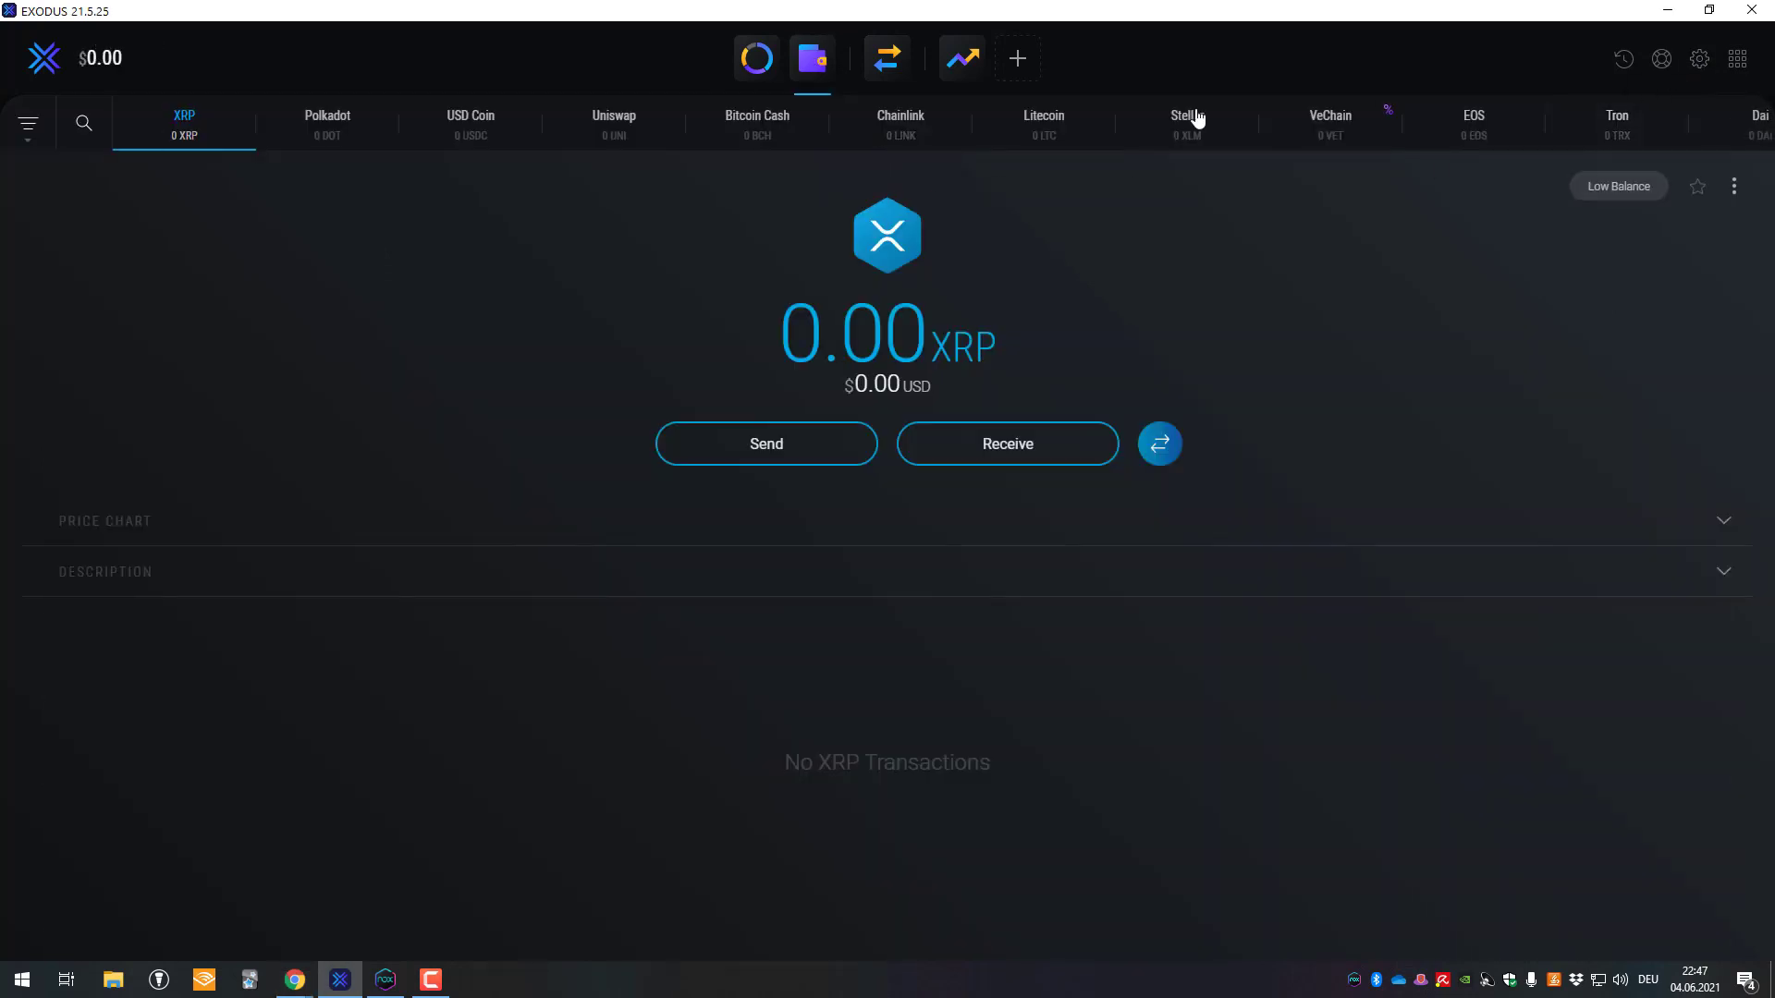
scroll(1202, 118, up, 1)
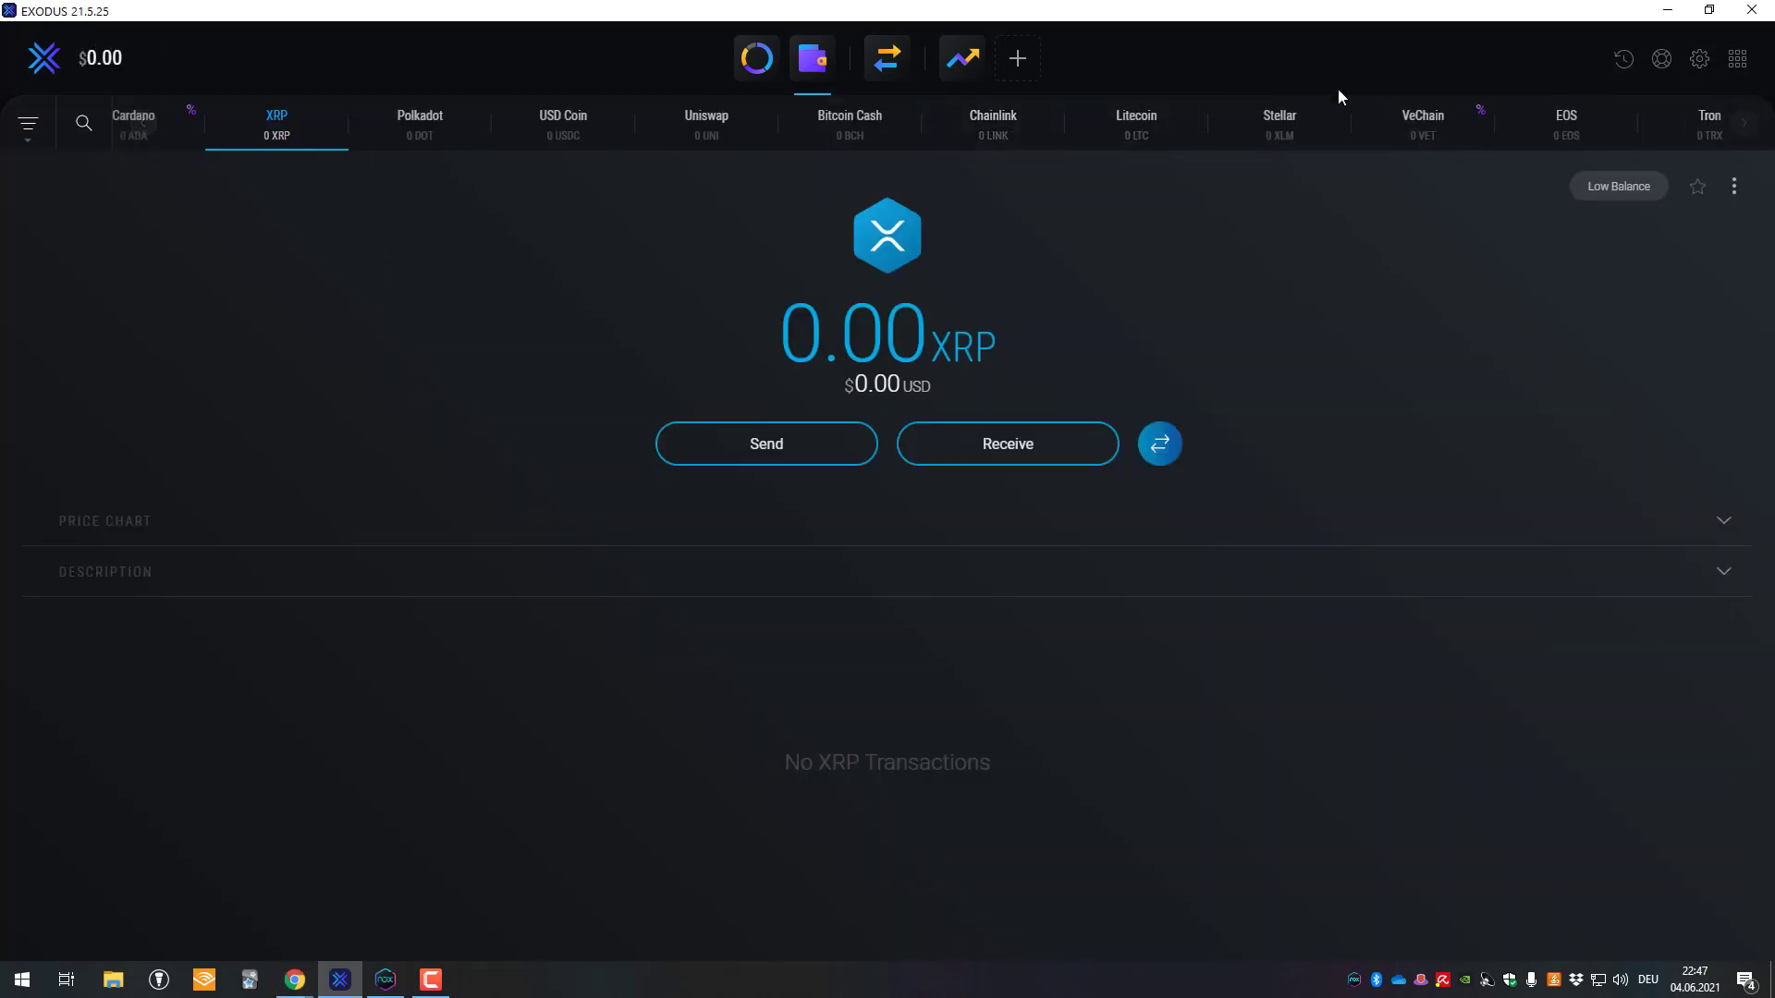
click(1699, 58)
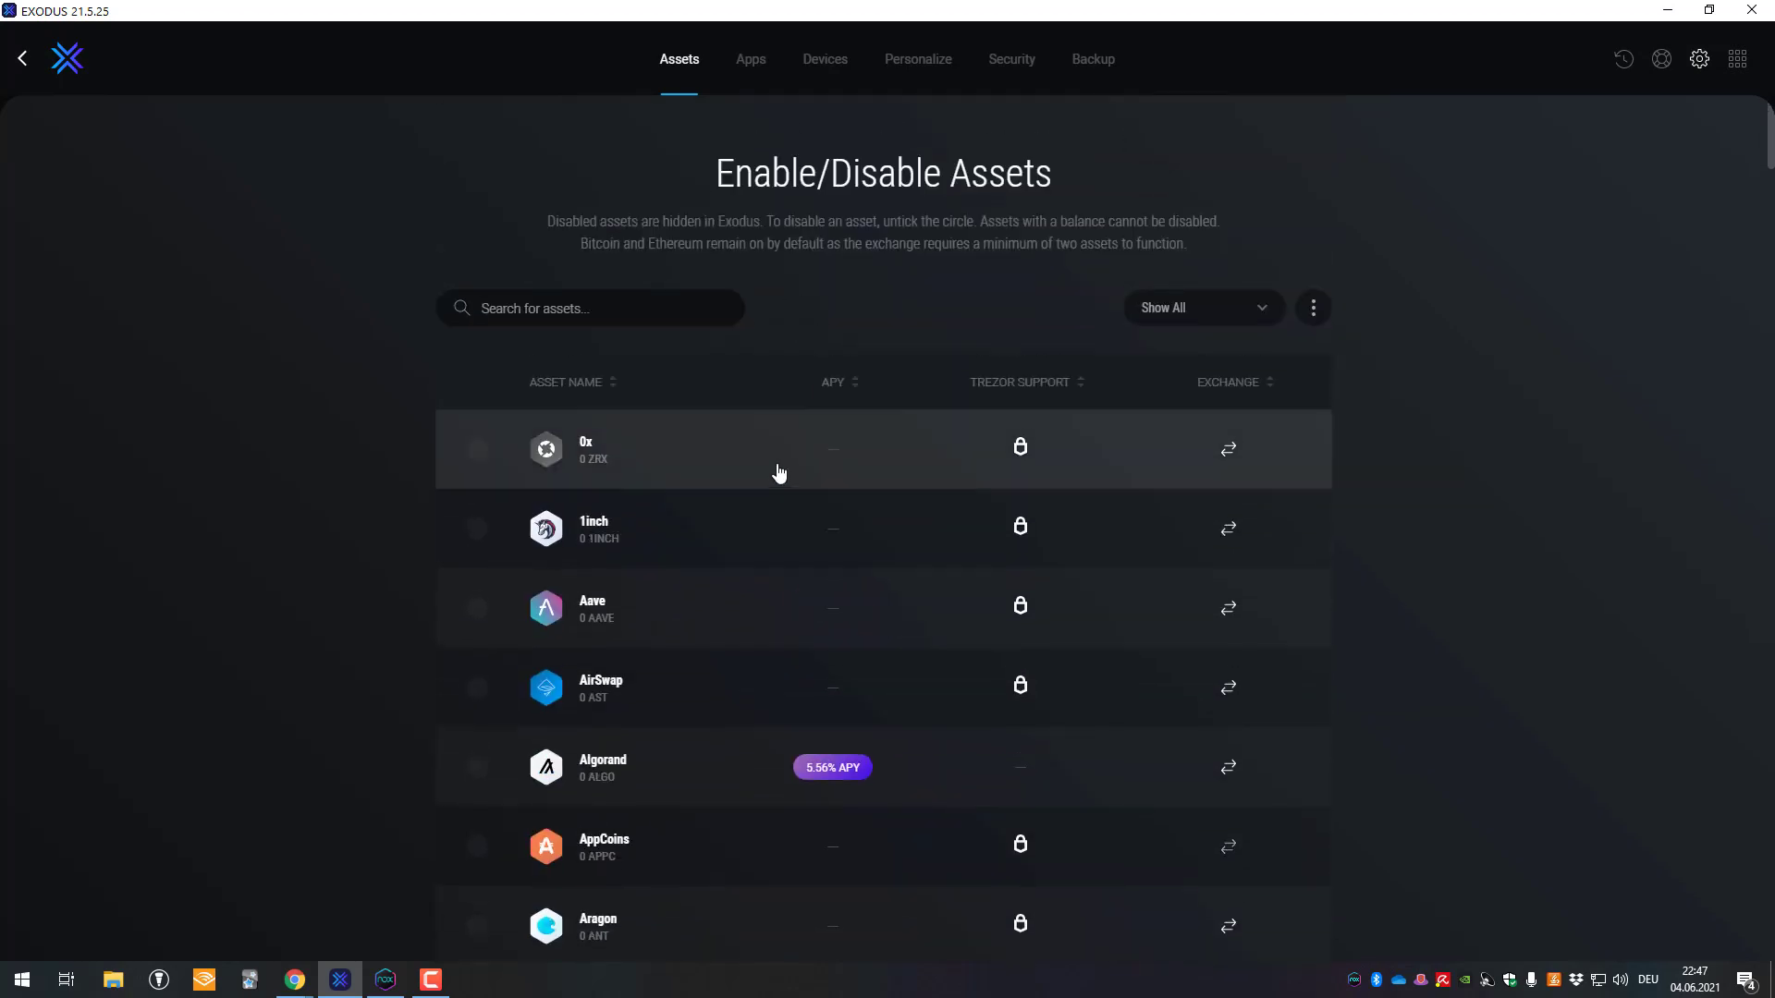
scroll(823, 554, down, 5)
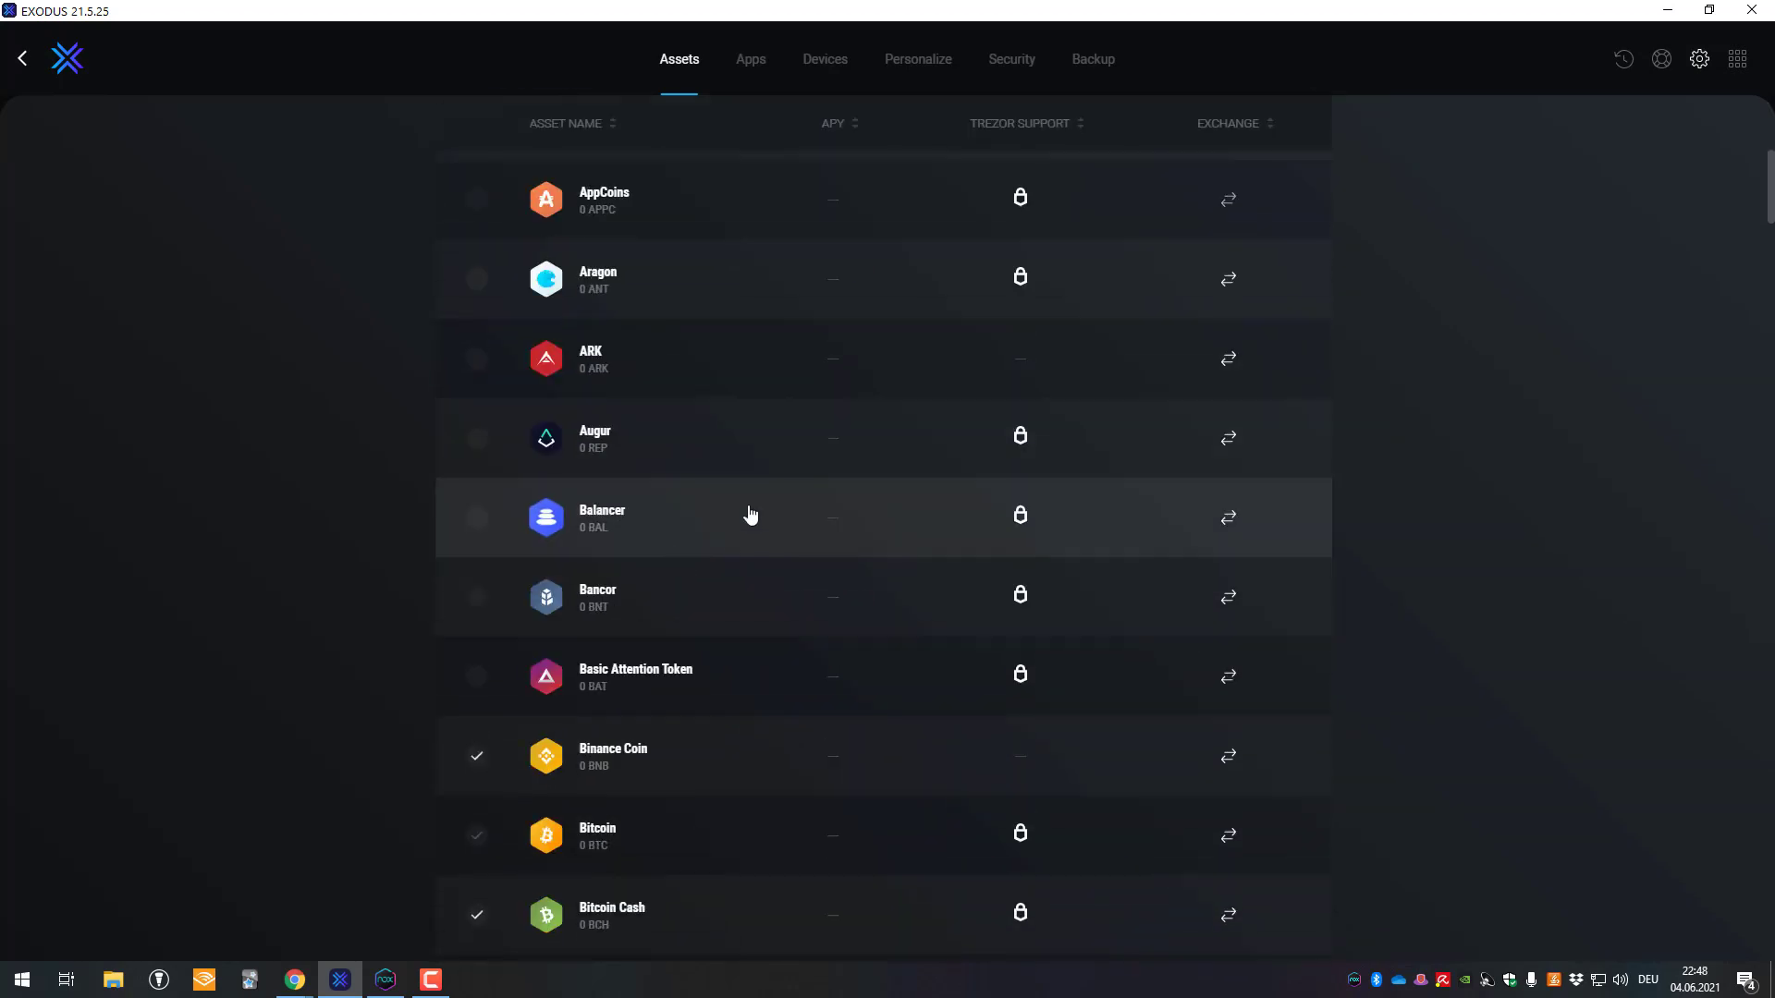
scroll(924, 249, up, 5)
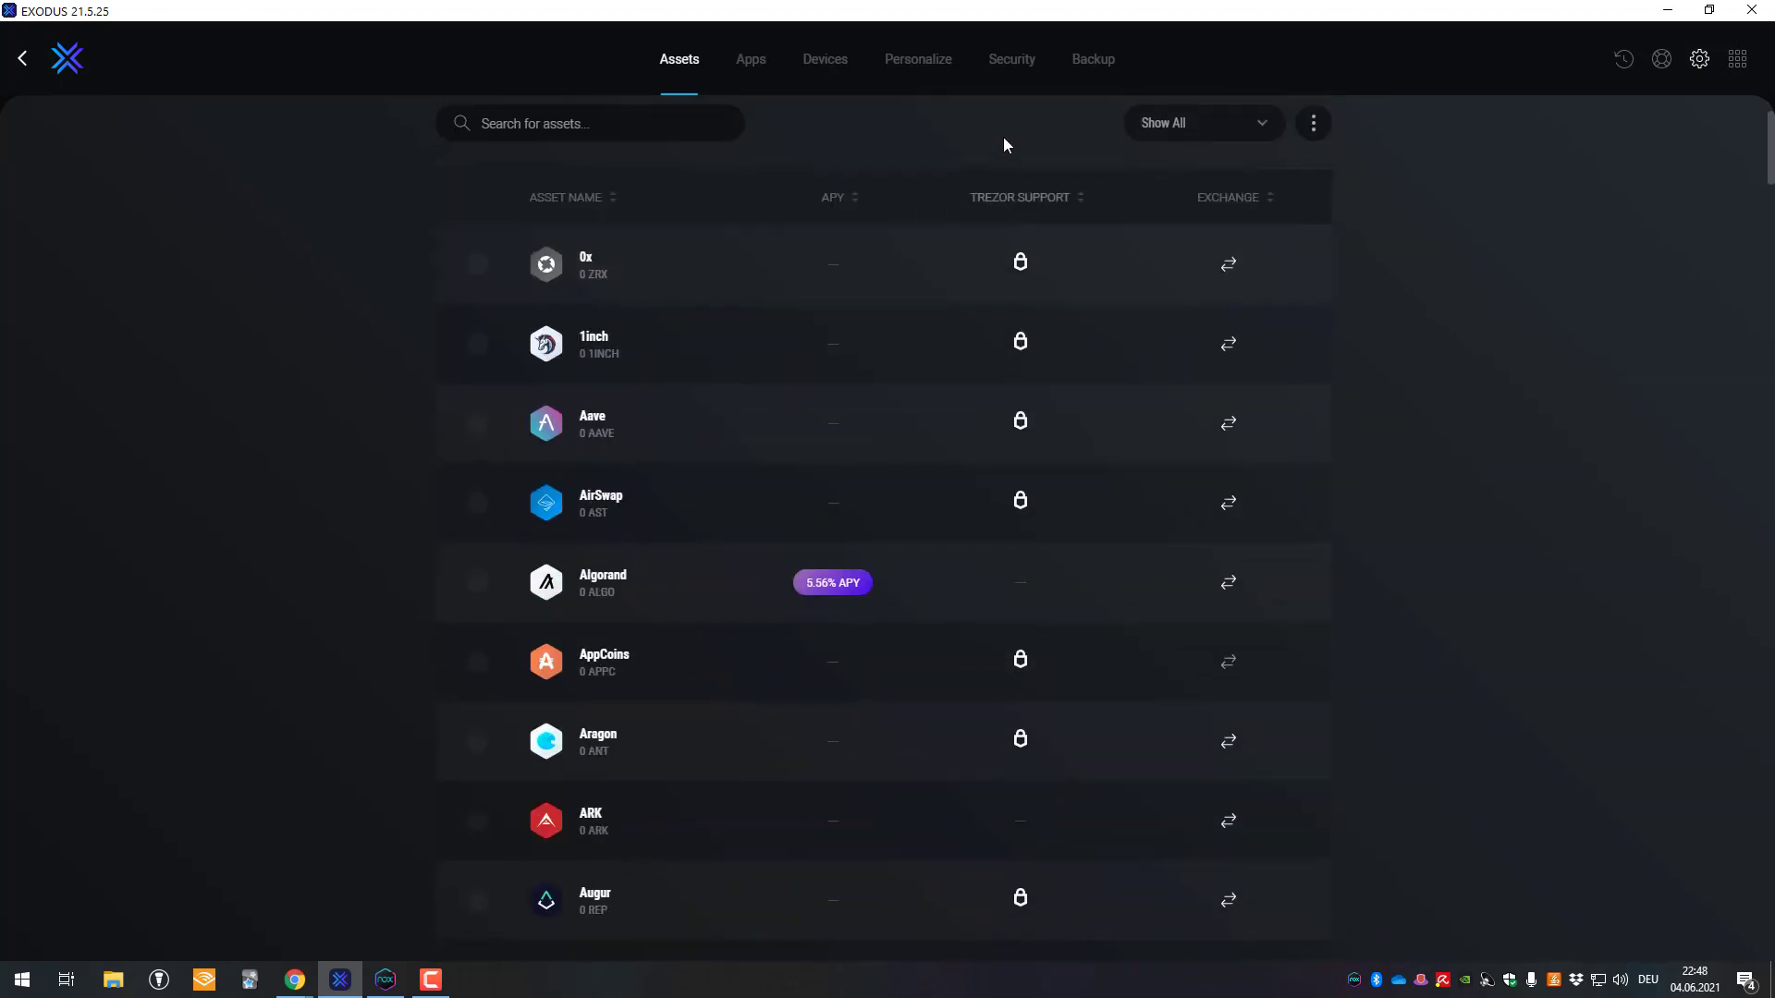
click(1080, 74)
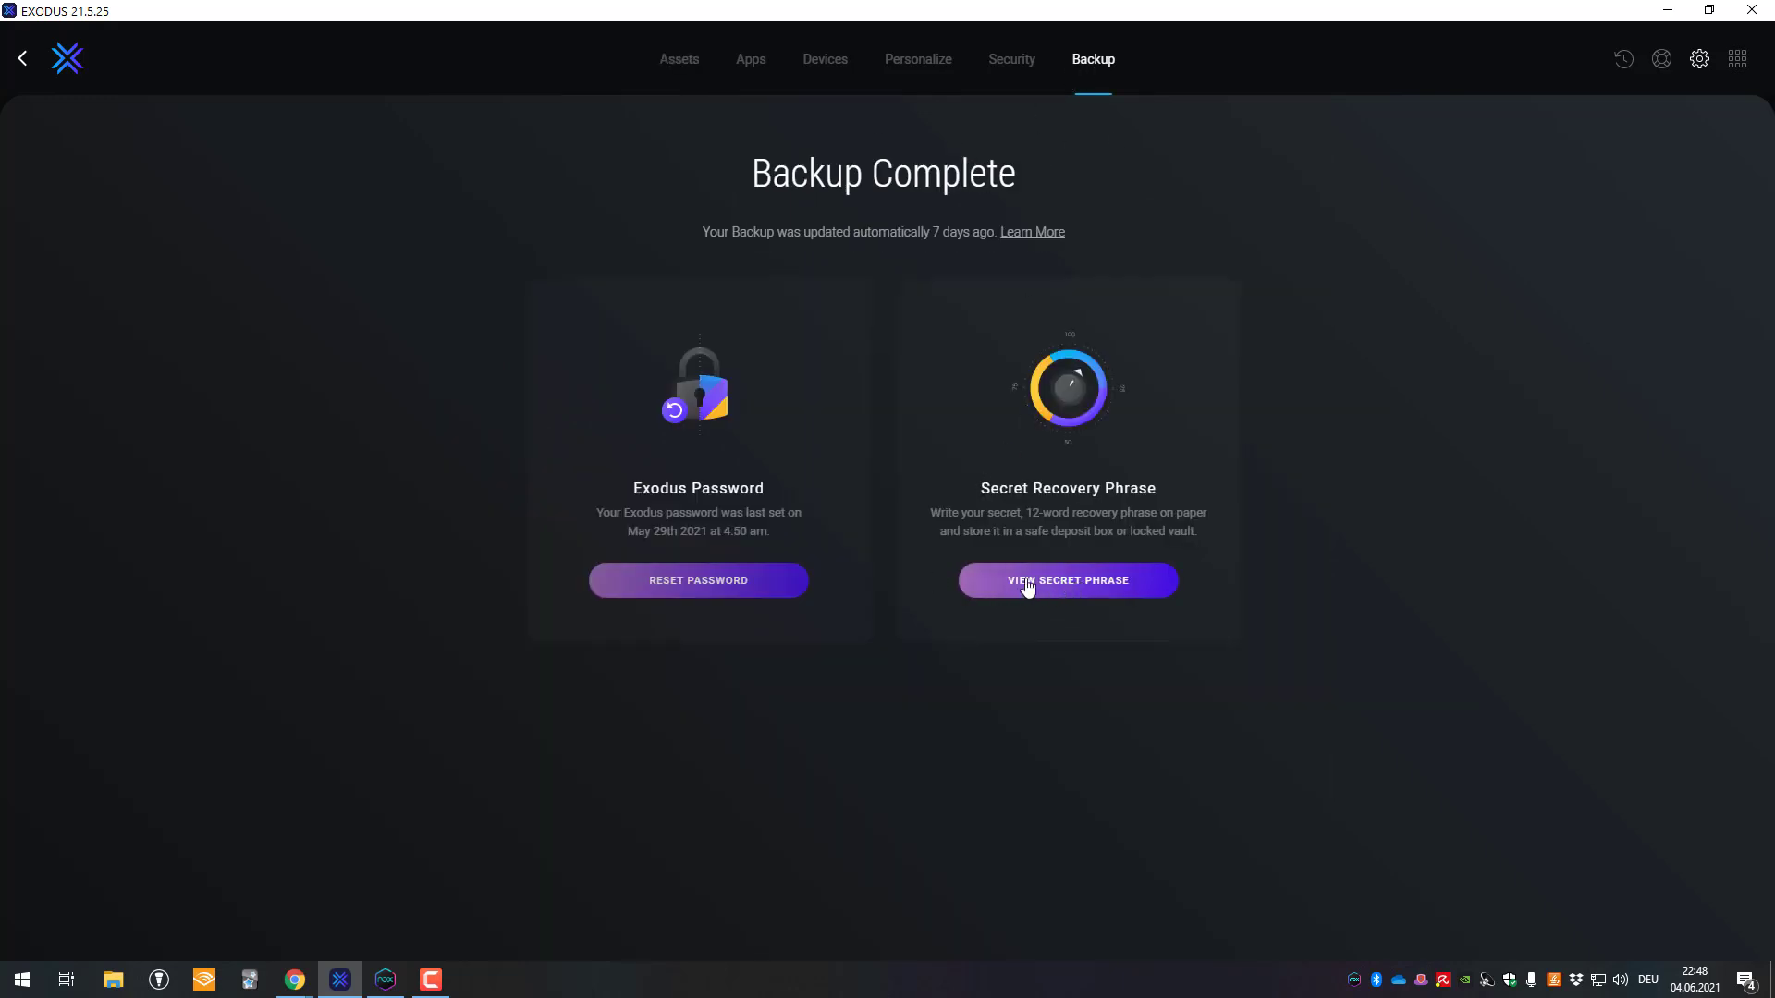
click(1085, 582)
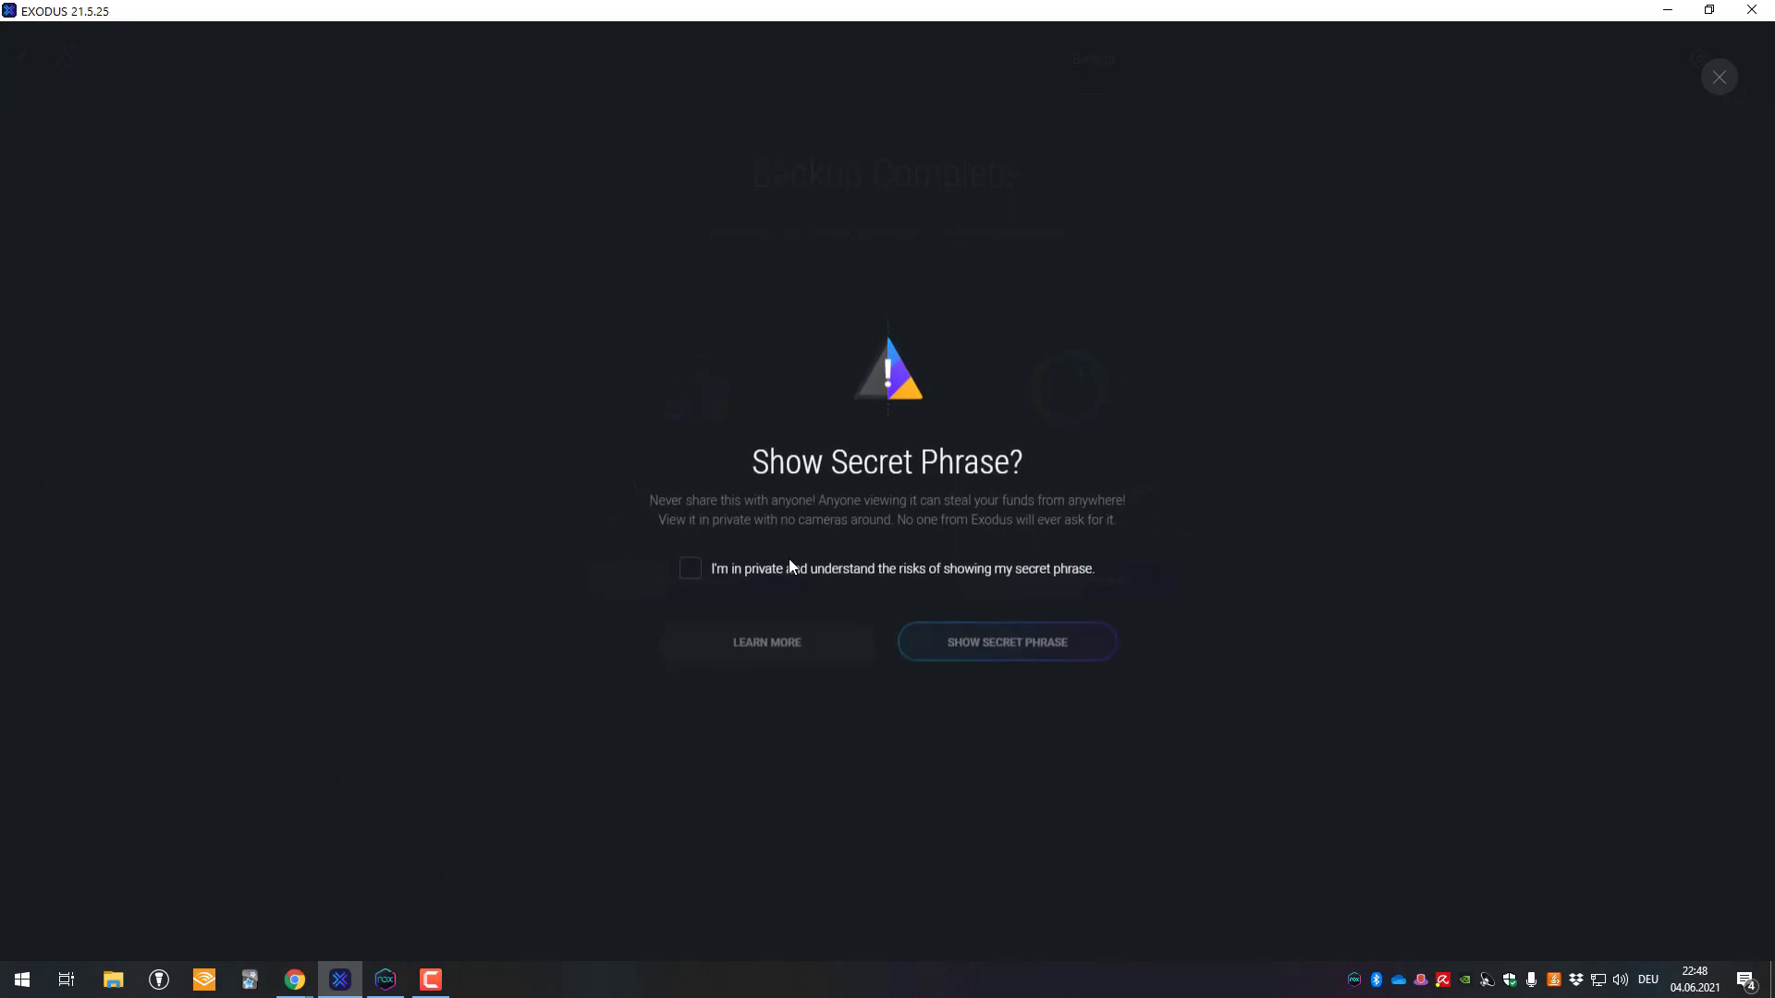
click(725, 568)
click(1016, 644)
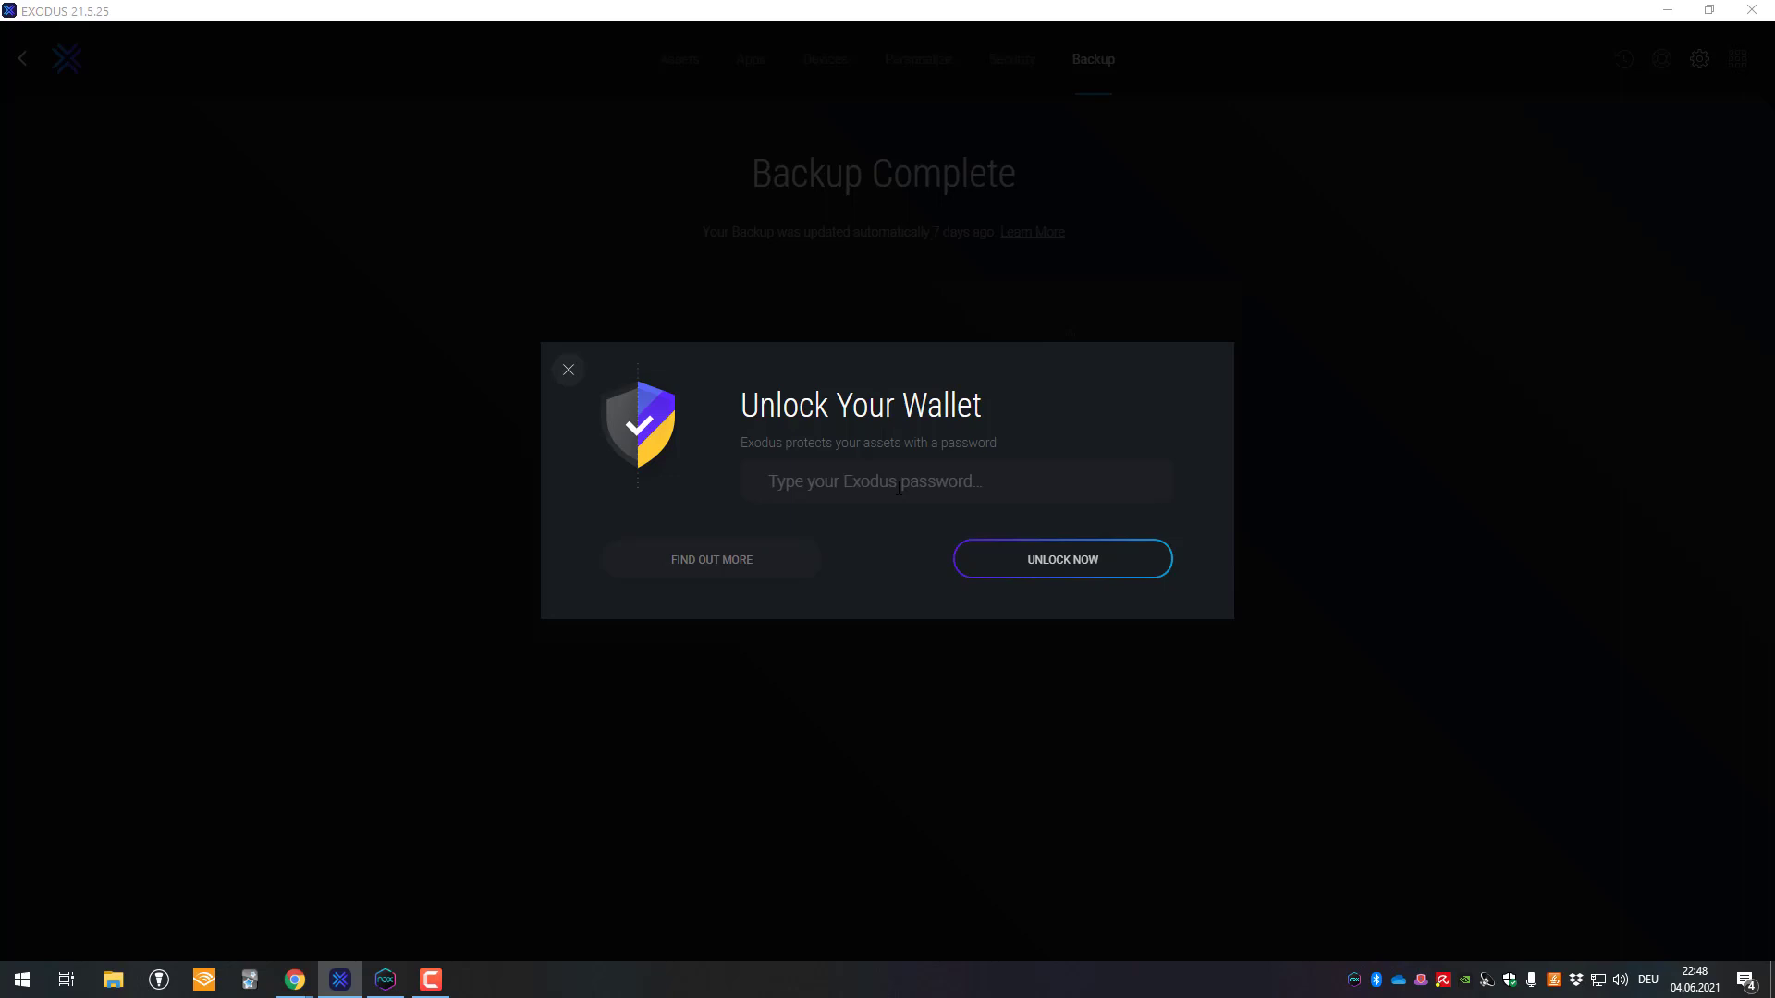
text(***)
key(Return)
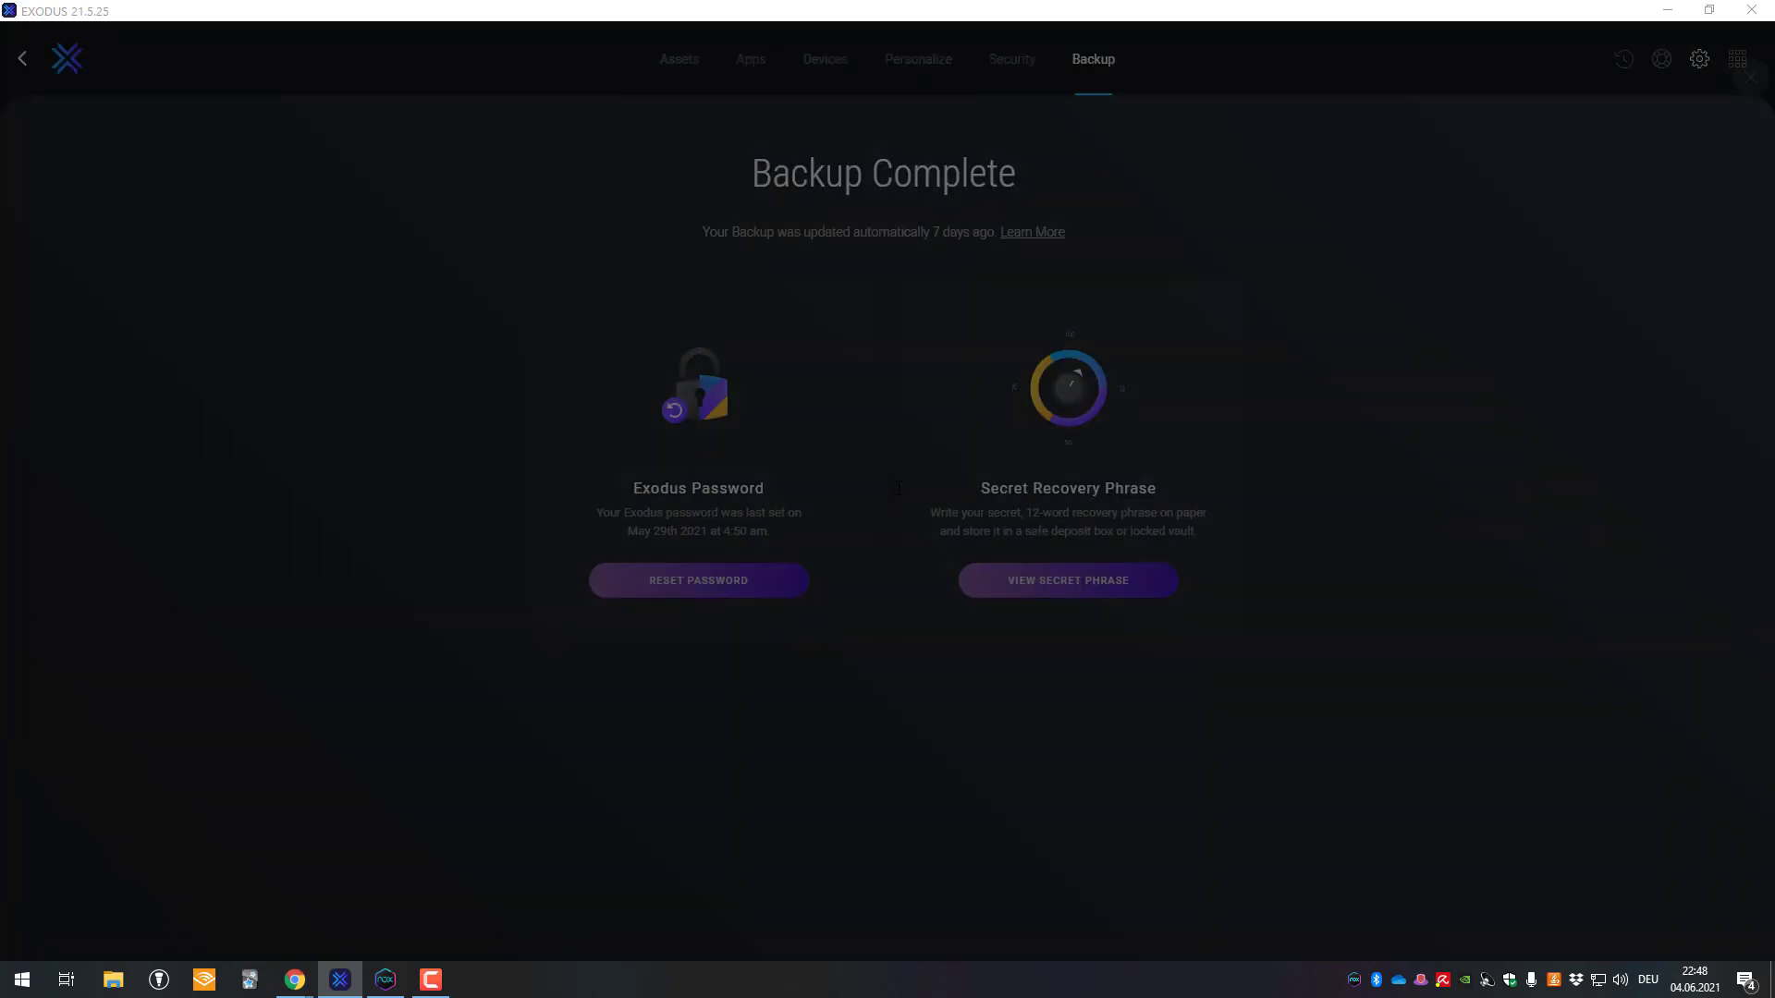
mouse_move(665, 533)
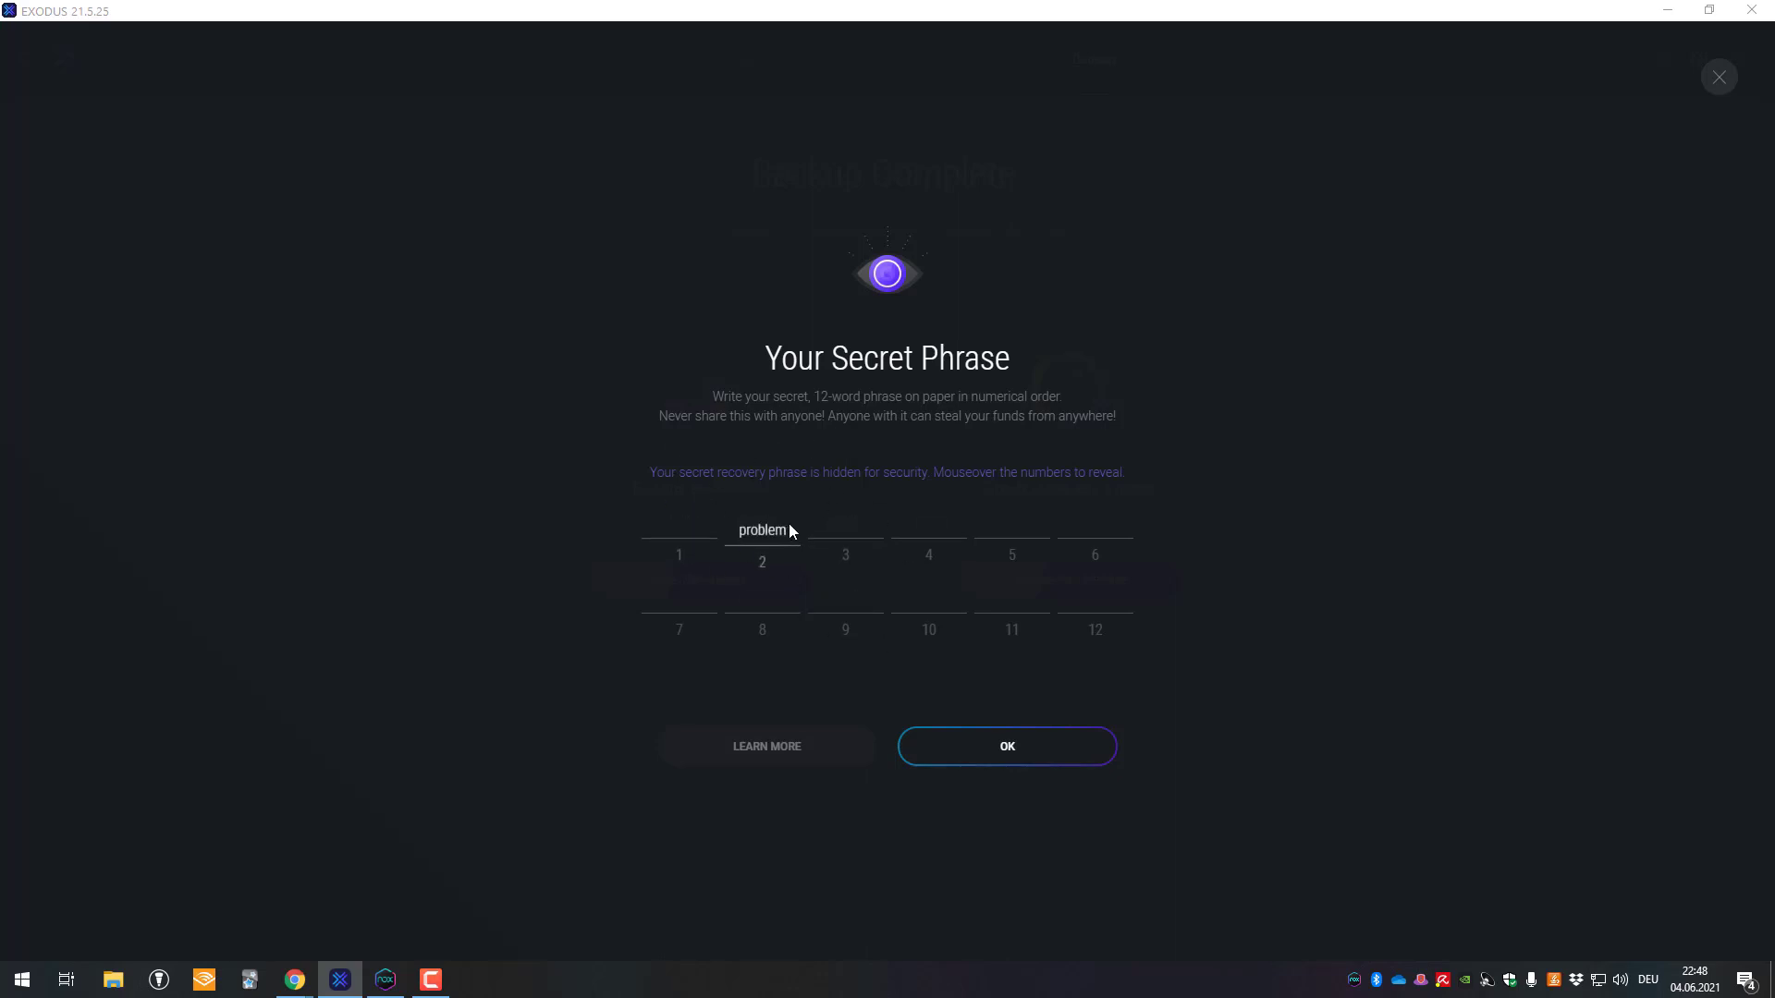
click(982, 735)
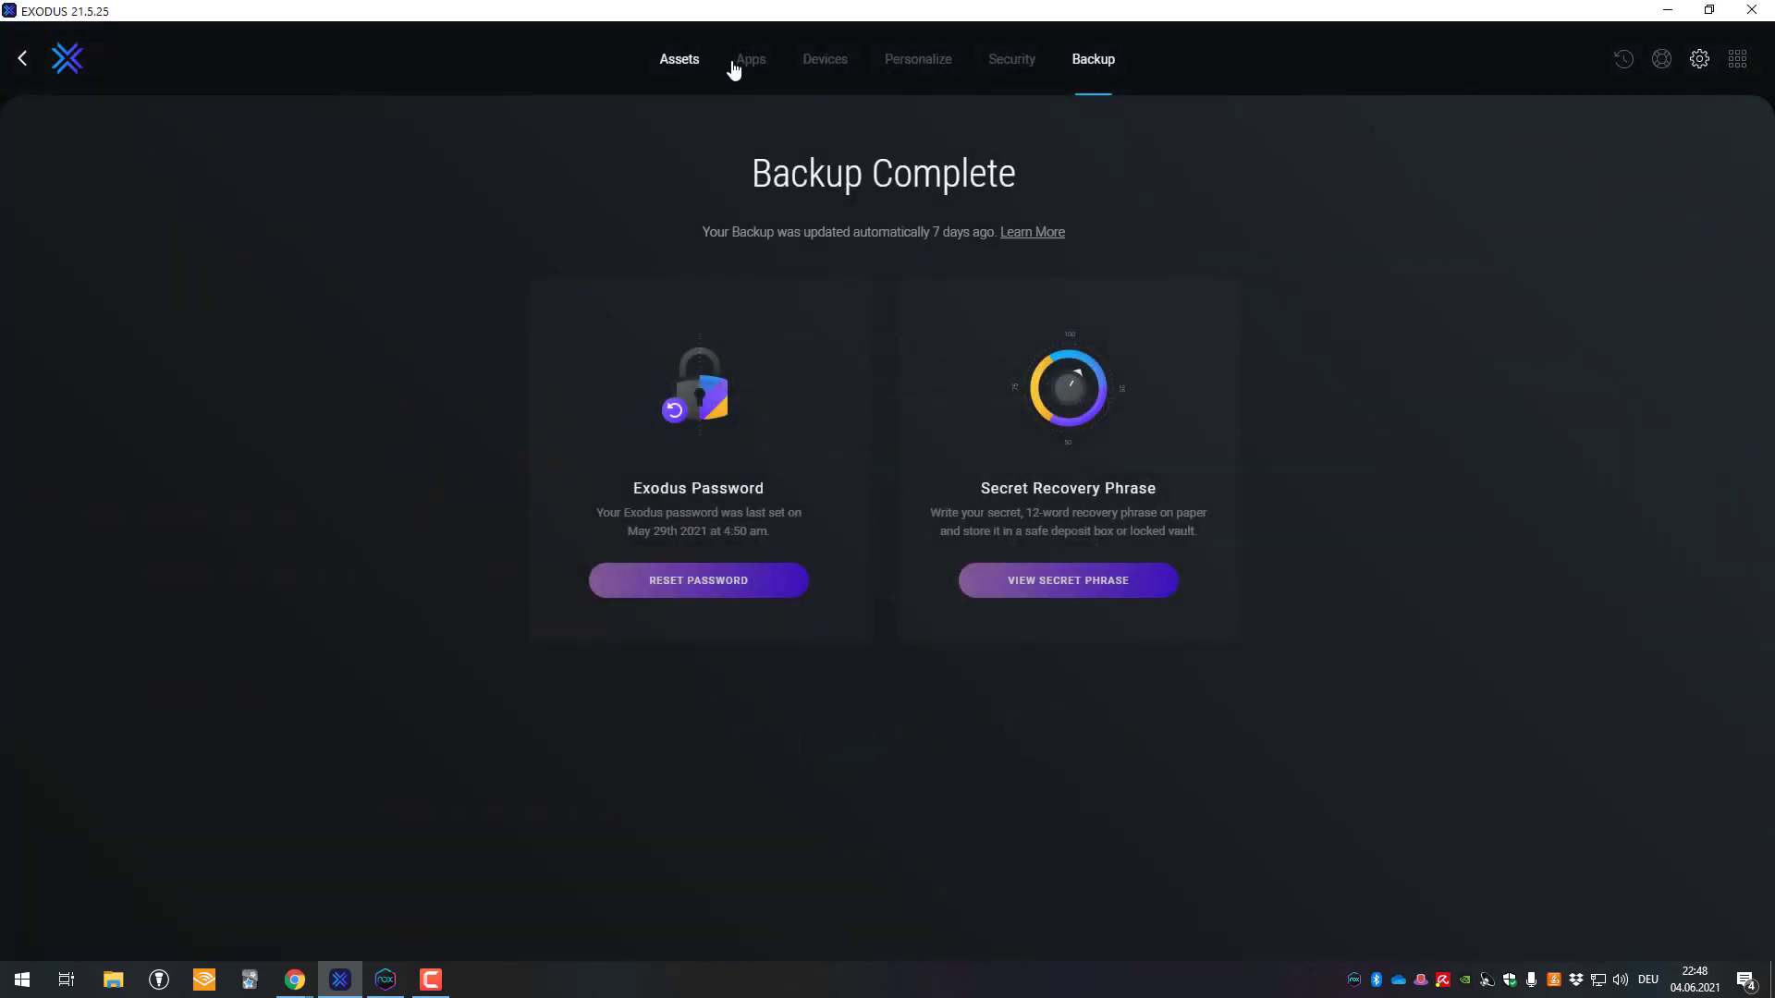
- Browse the Exodus Assets and Apps settings pages, then return to Backup
click(680, 59)
scroll(765, 246, down, 20)
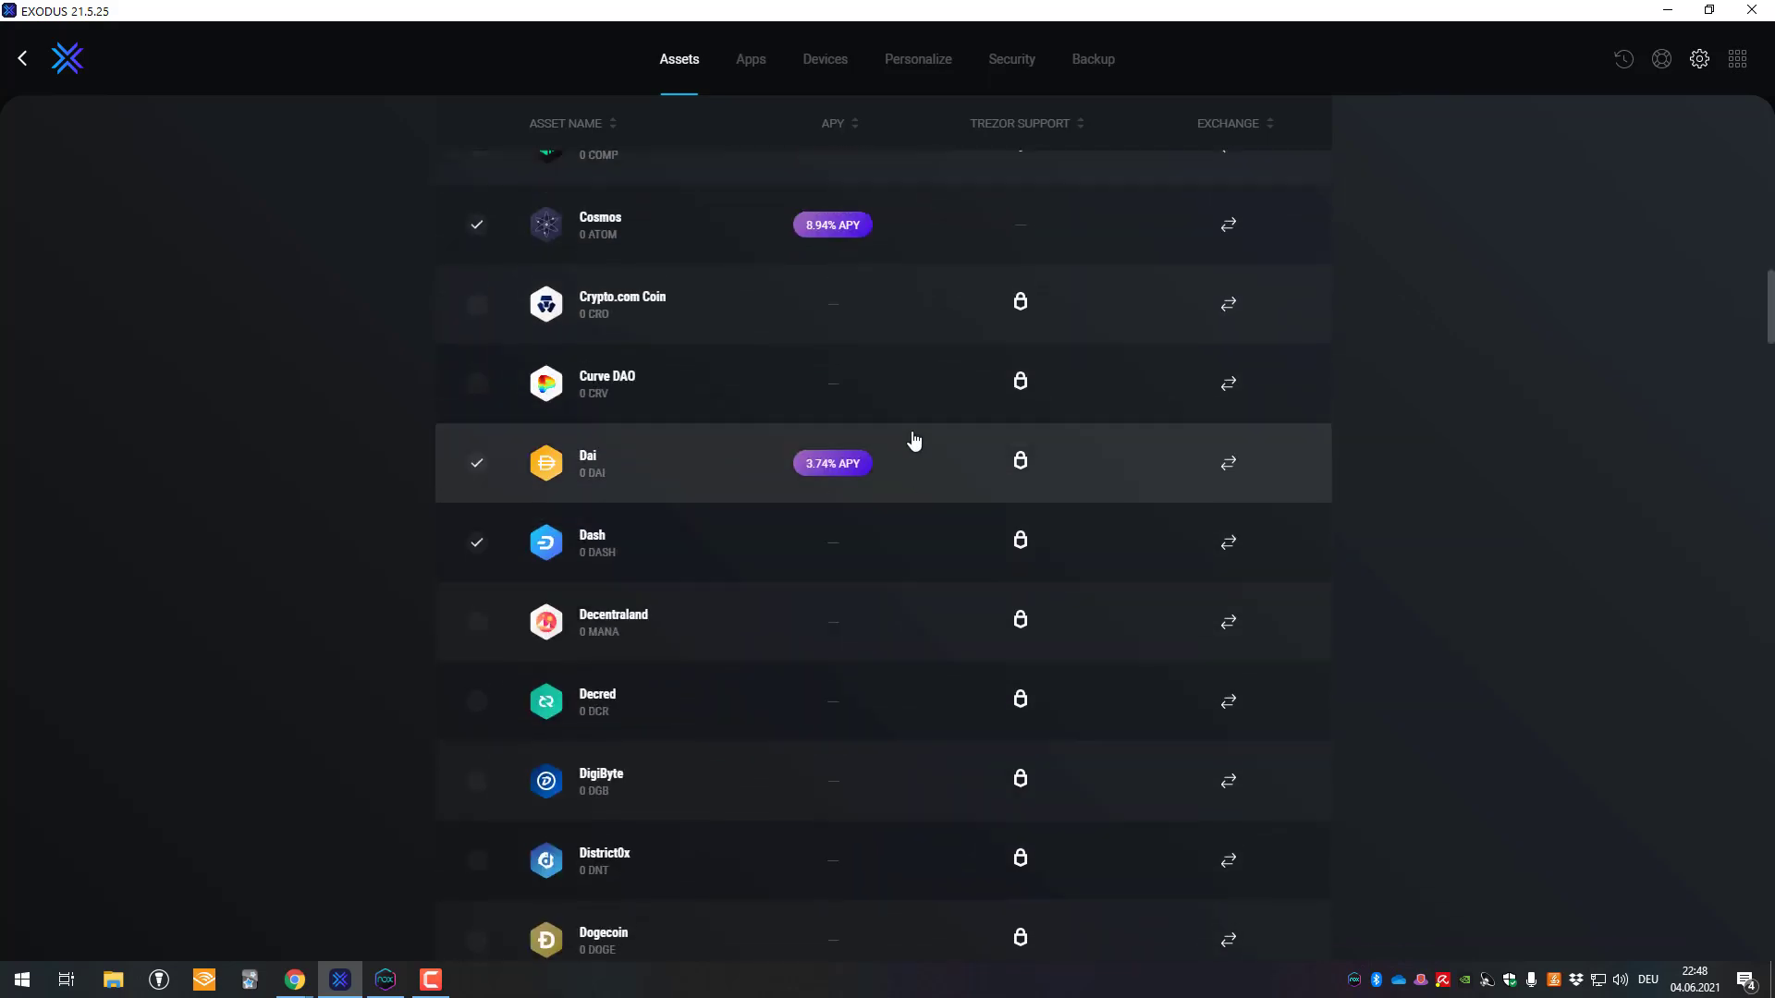
scroll(1120, 449, down, 5)
scroll(1120, 449, up, 20)
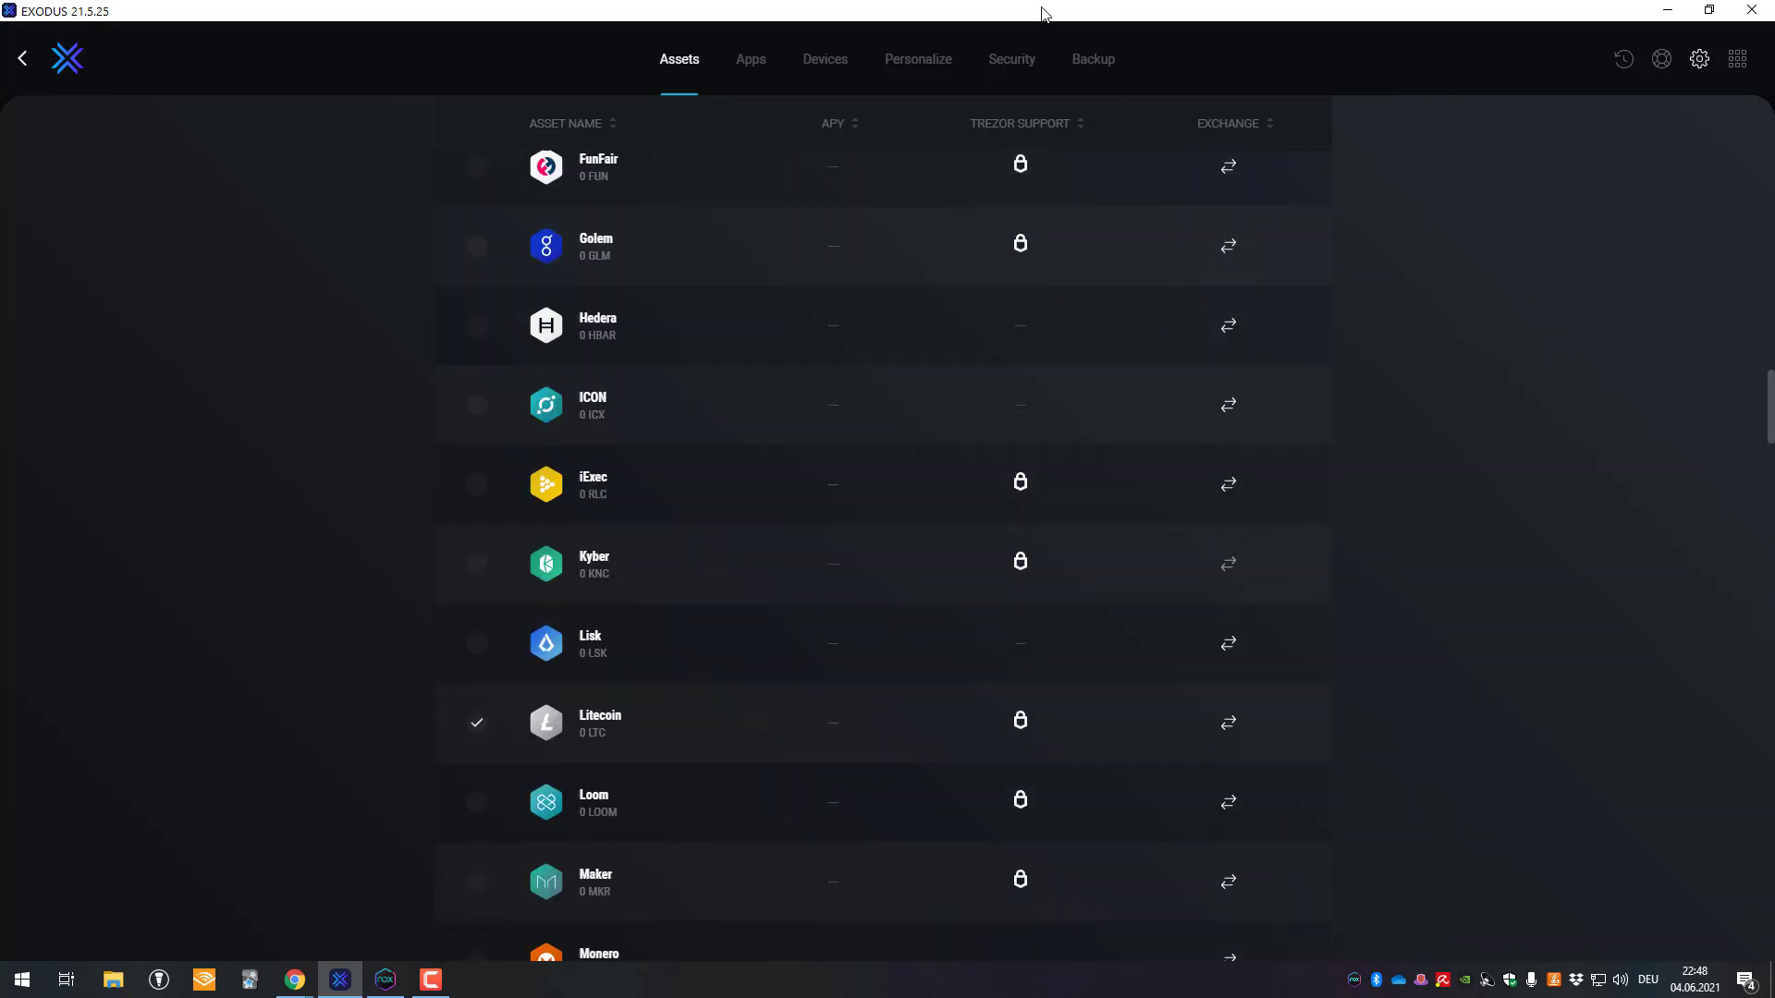
click(764, 65)
click(695, 62)
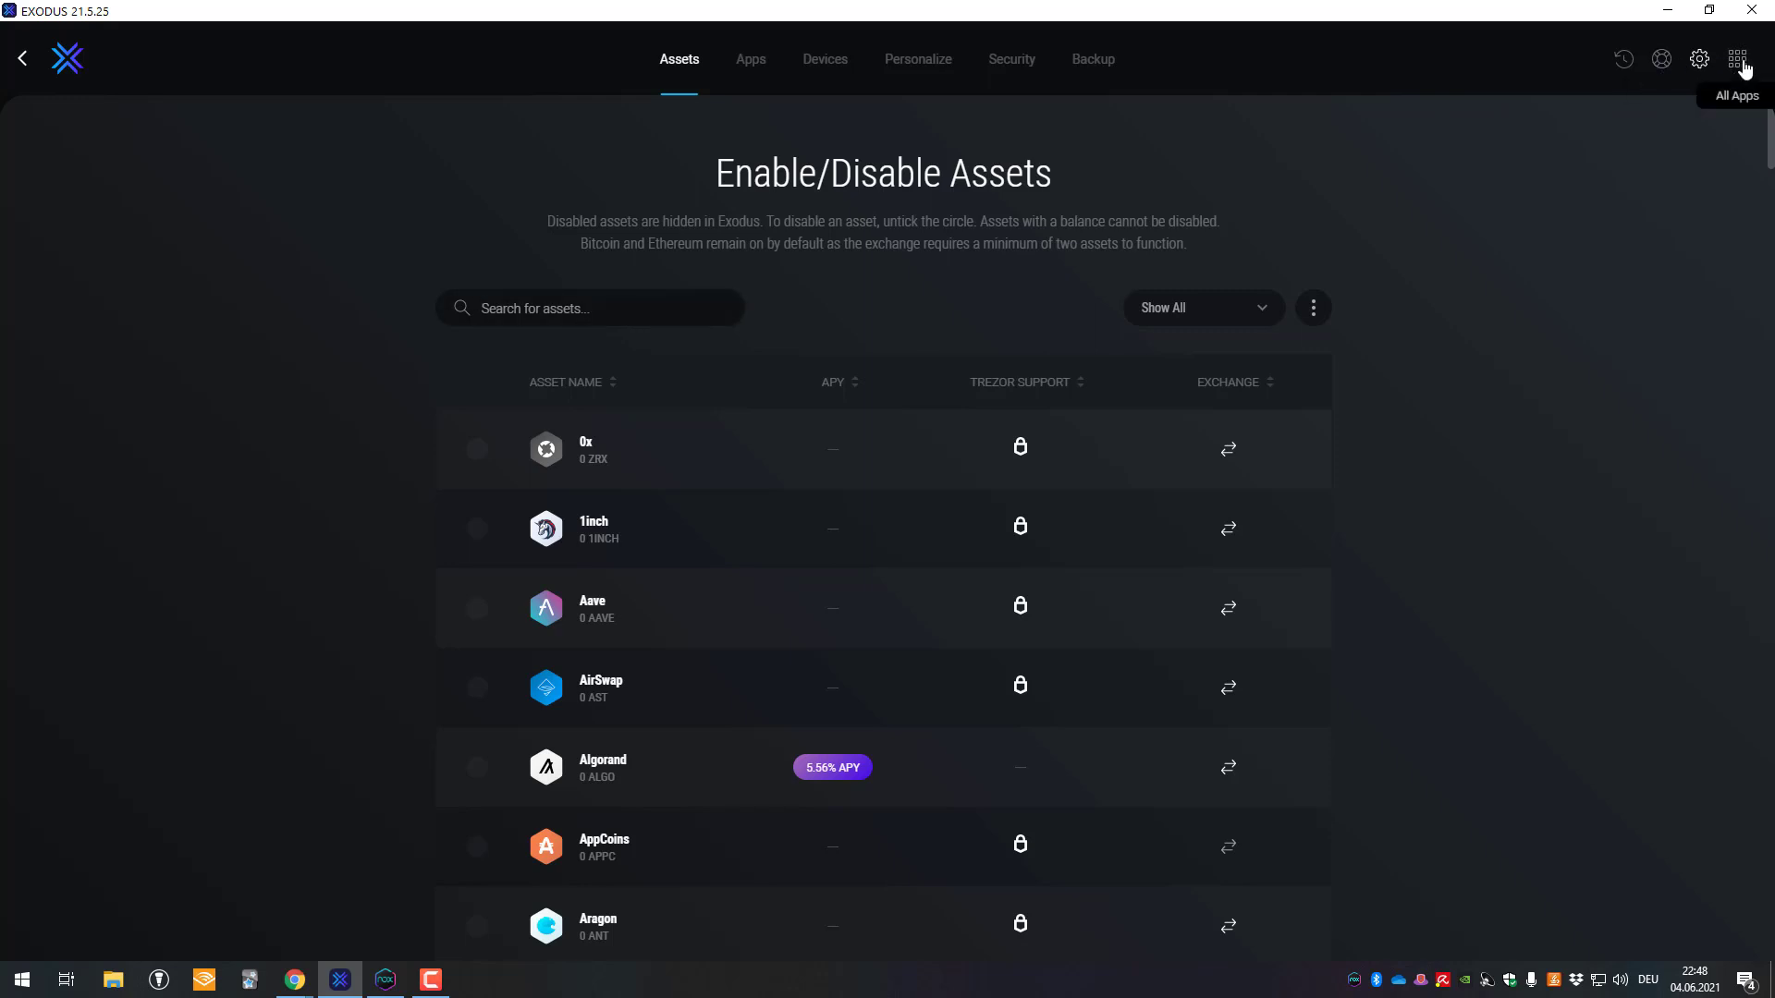
click(1091, 60)
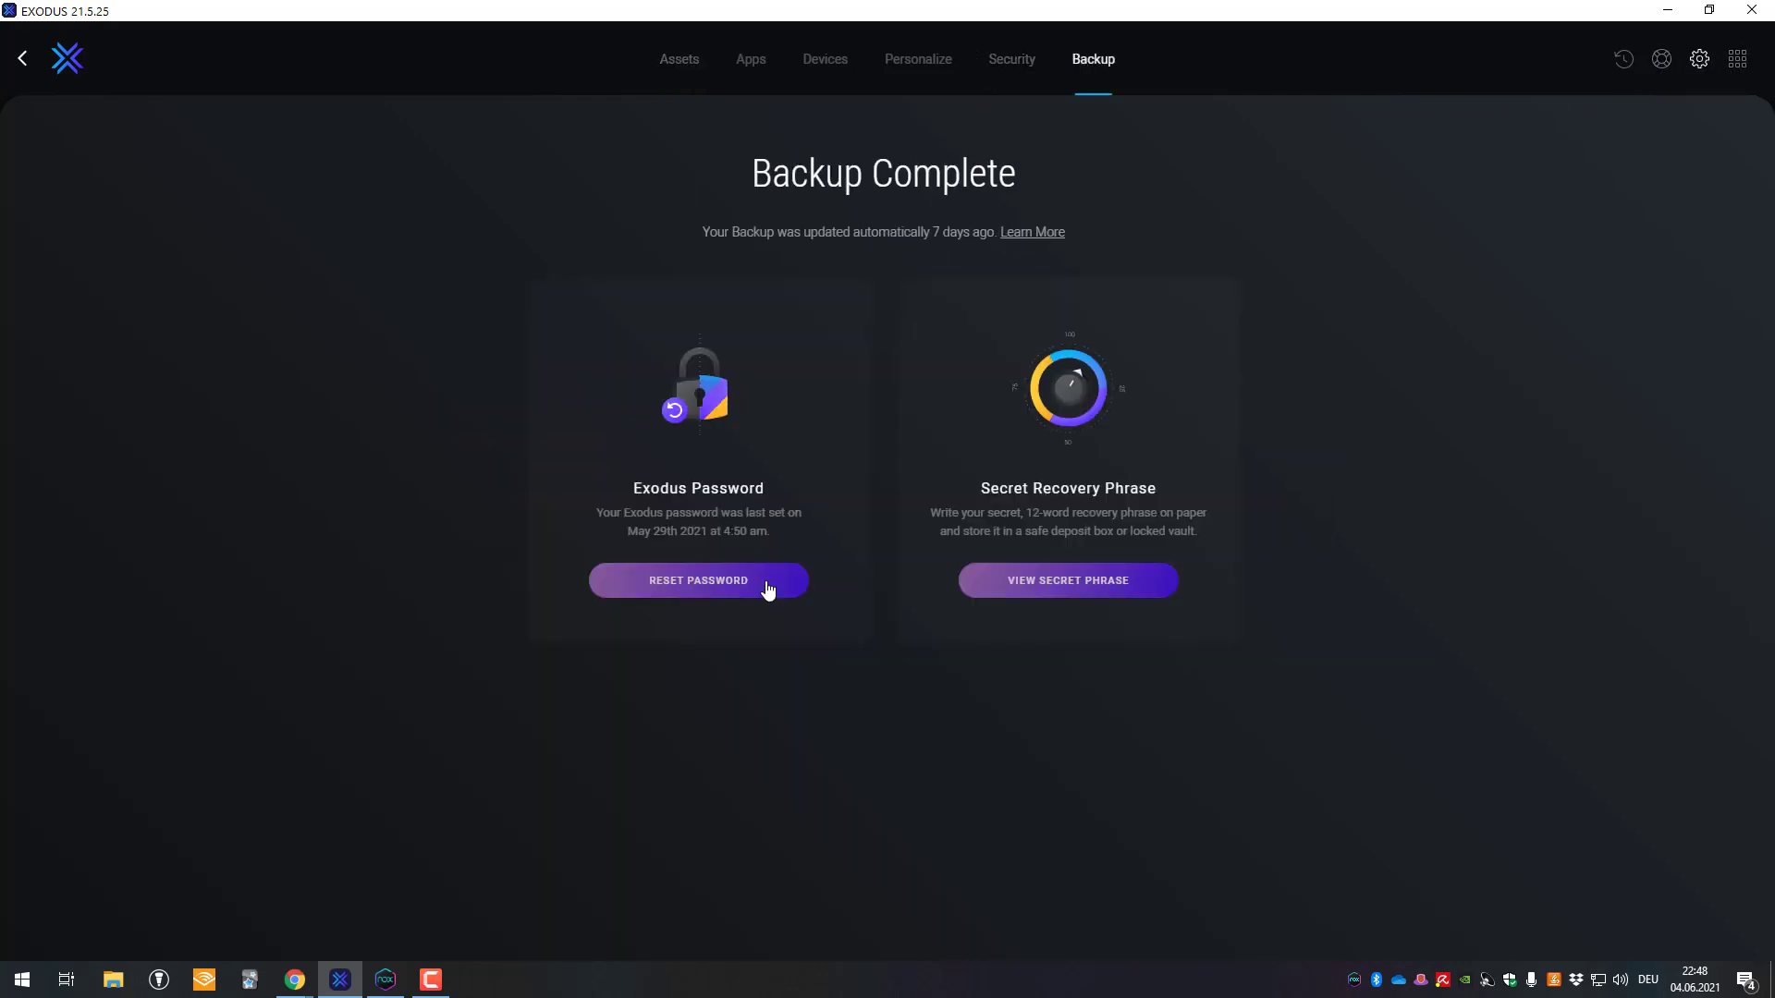
- Acknowledge the risk and enter the wallet password to reveal the secret recovery phrase
click(1036, 583)
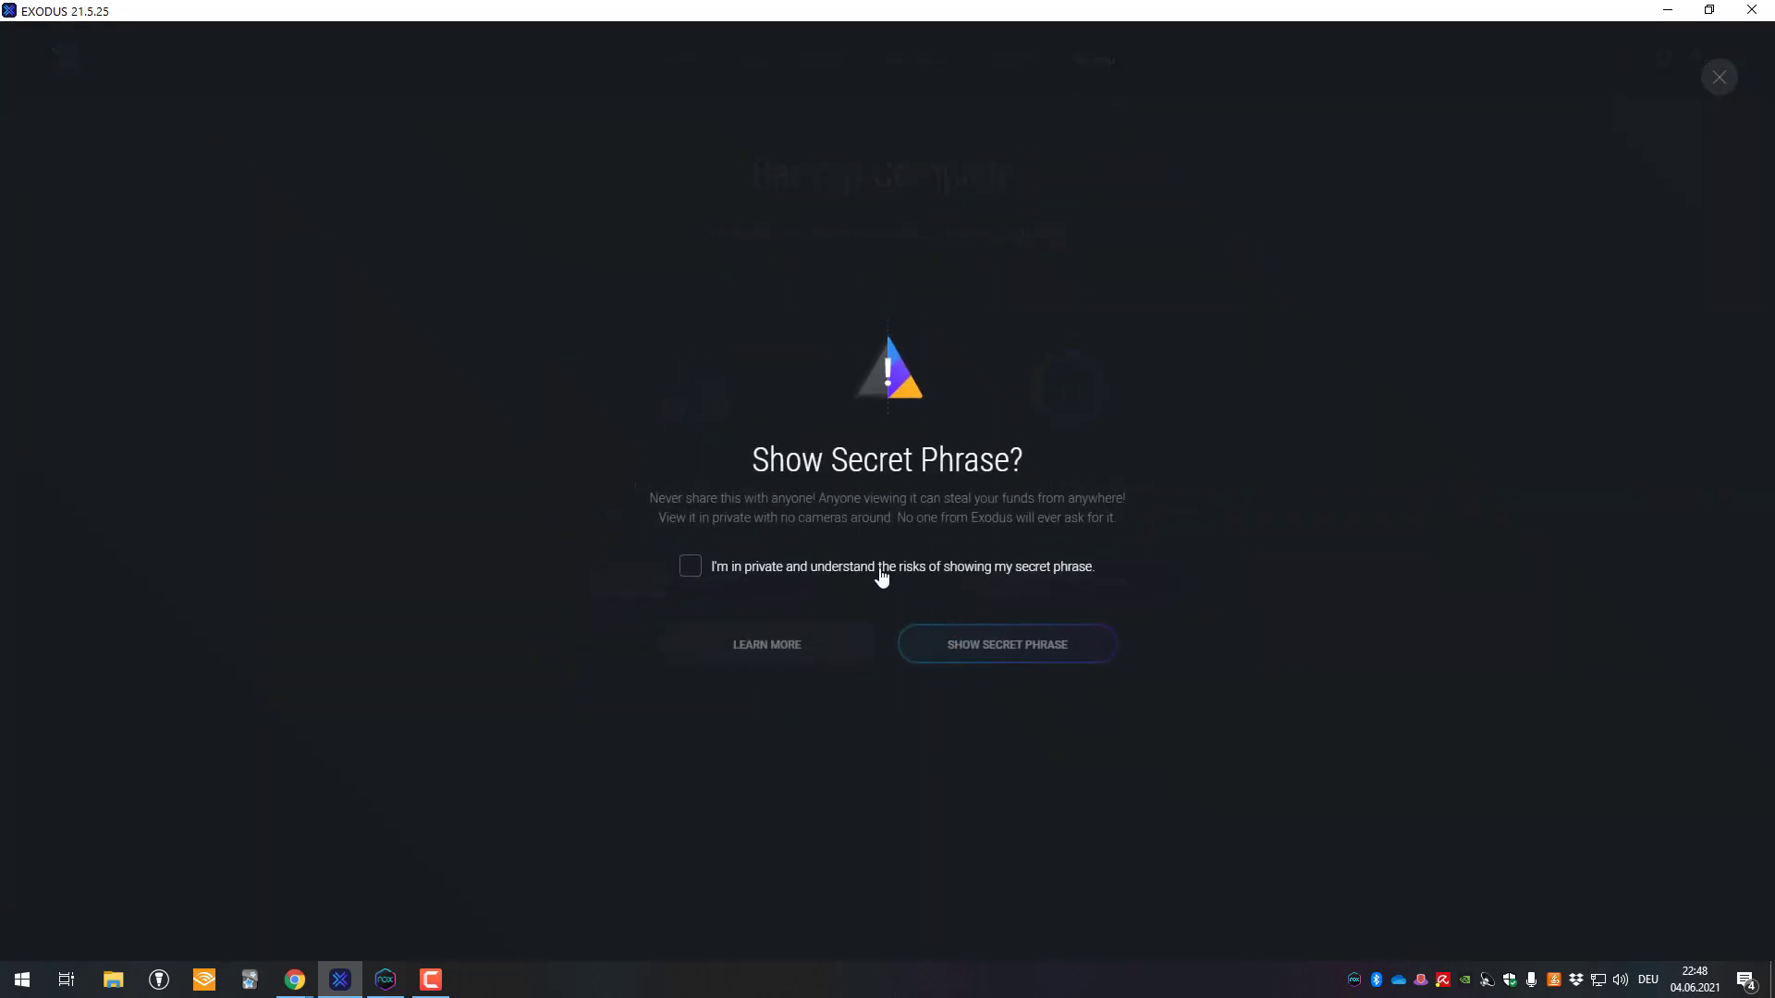
click(881, 561)
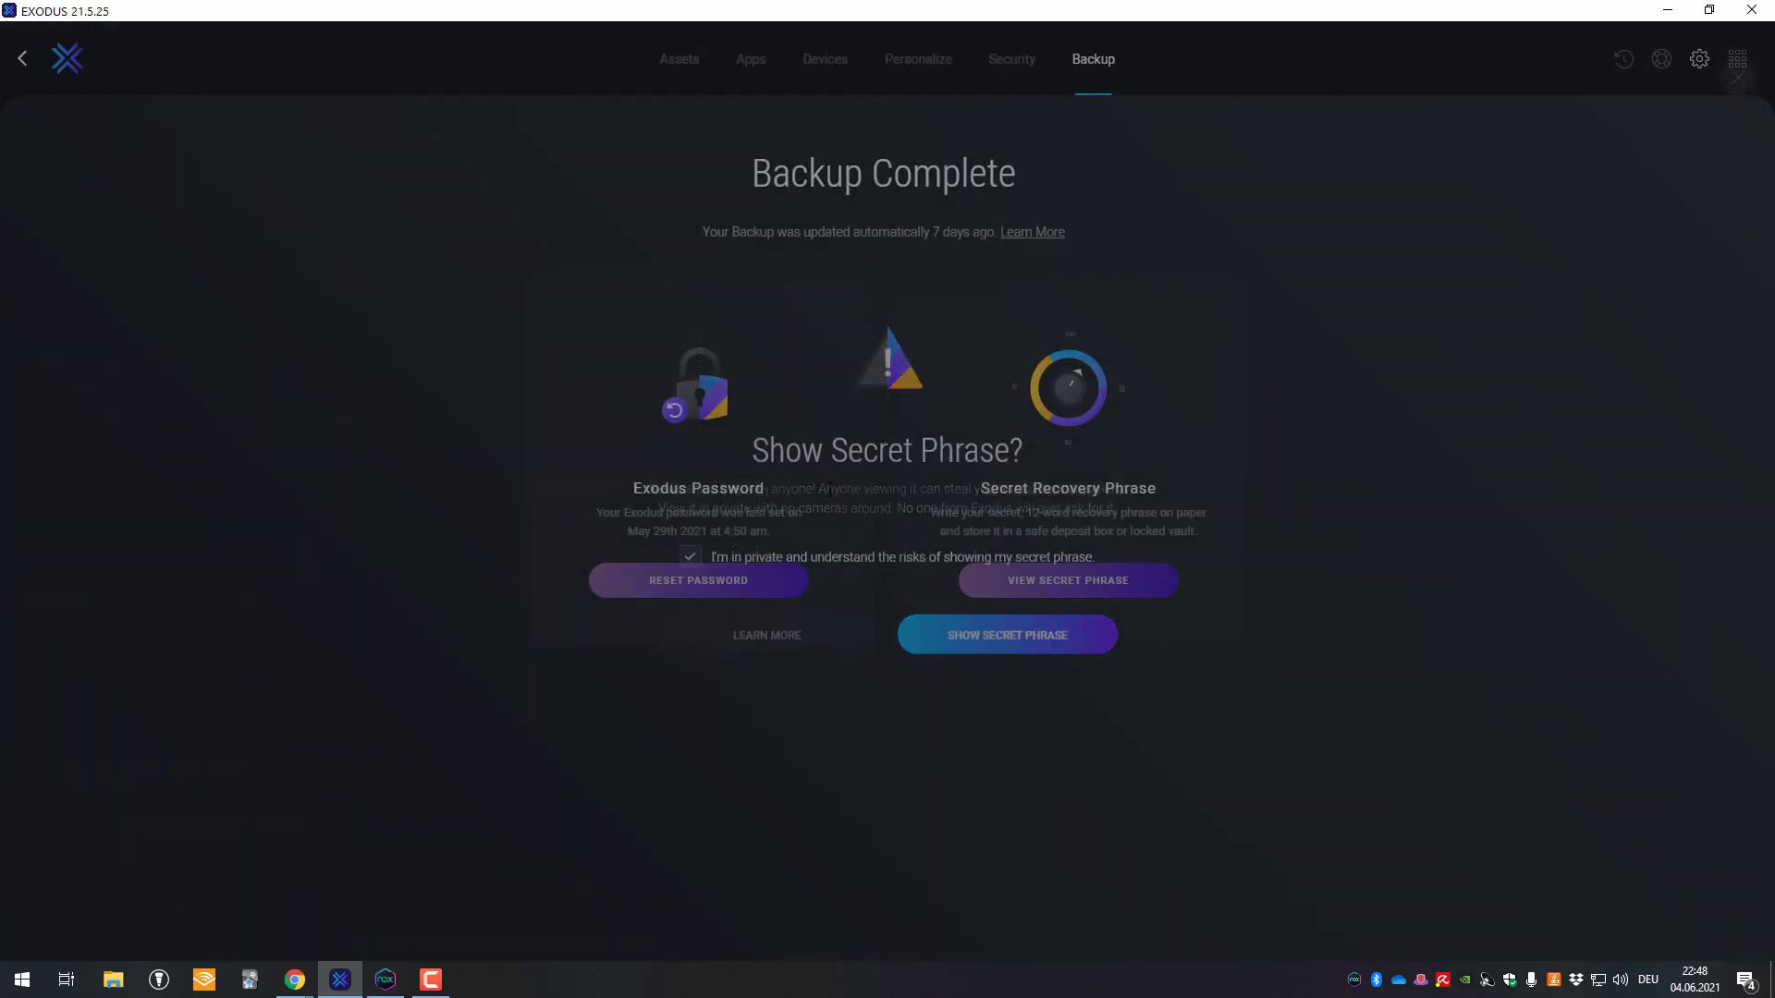
click(725, 578)
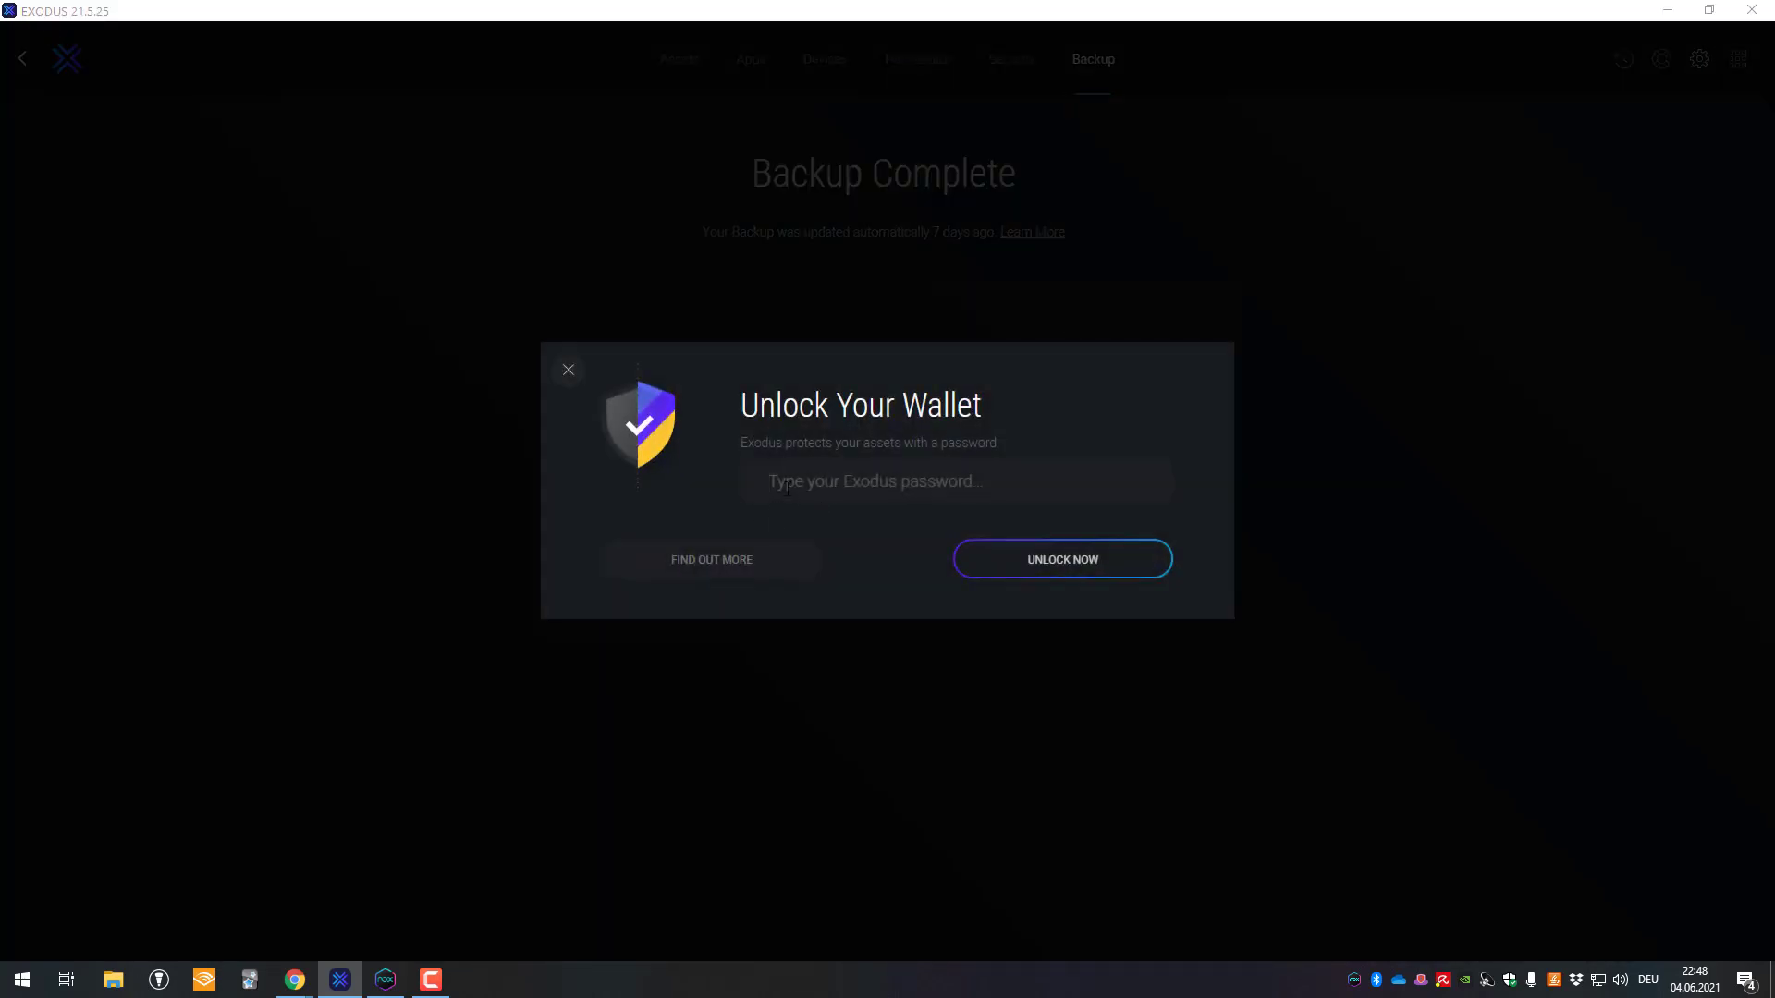
text(**)
key(Return)
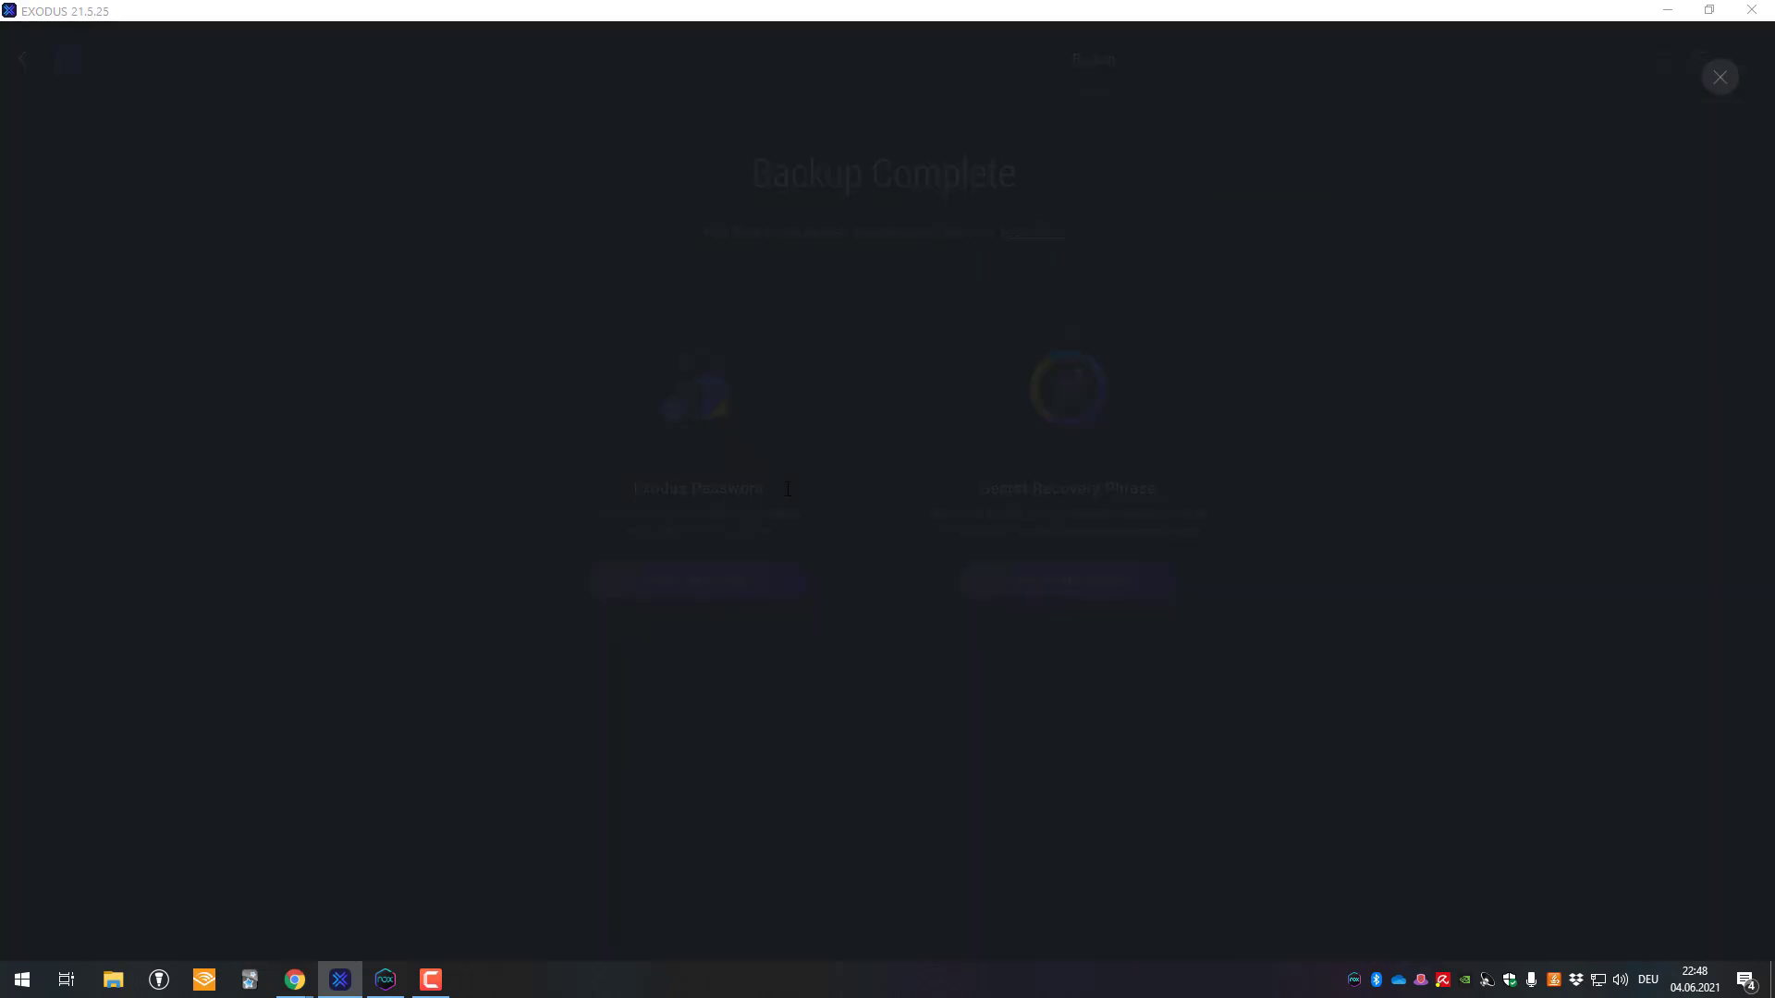
mouse_move(699, 525)
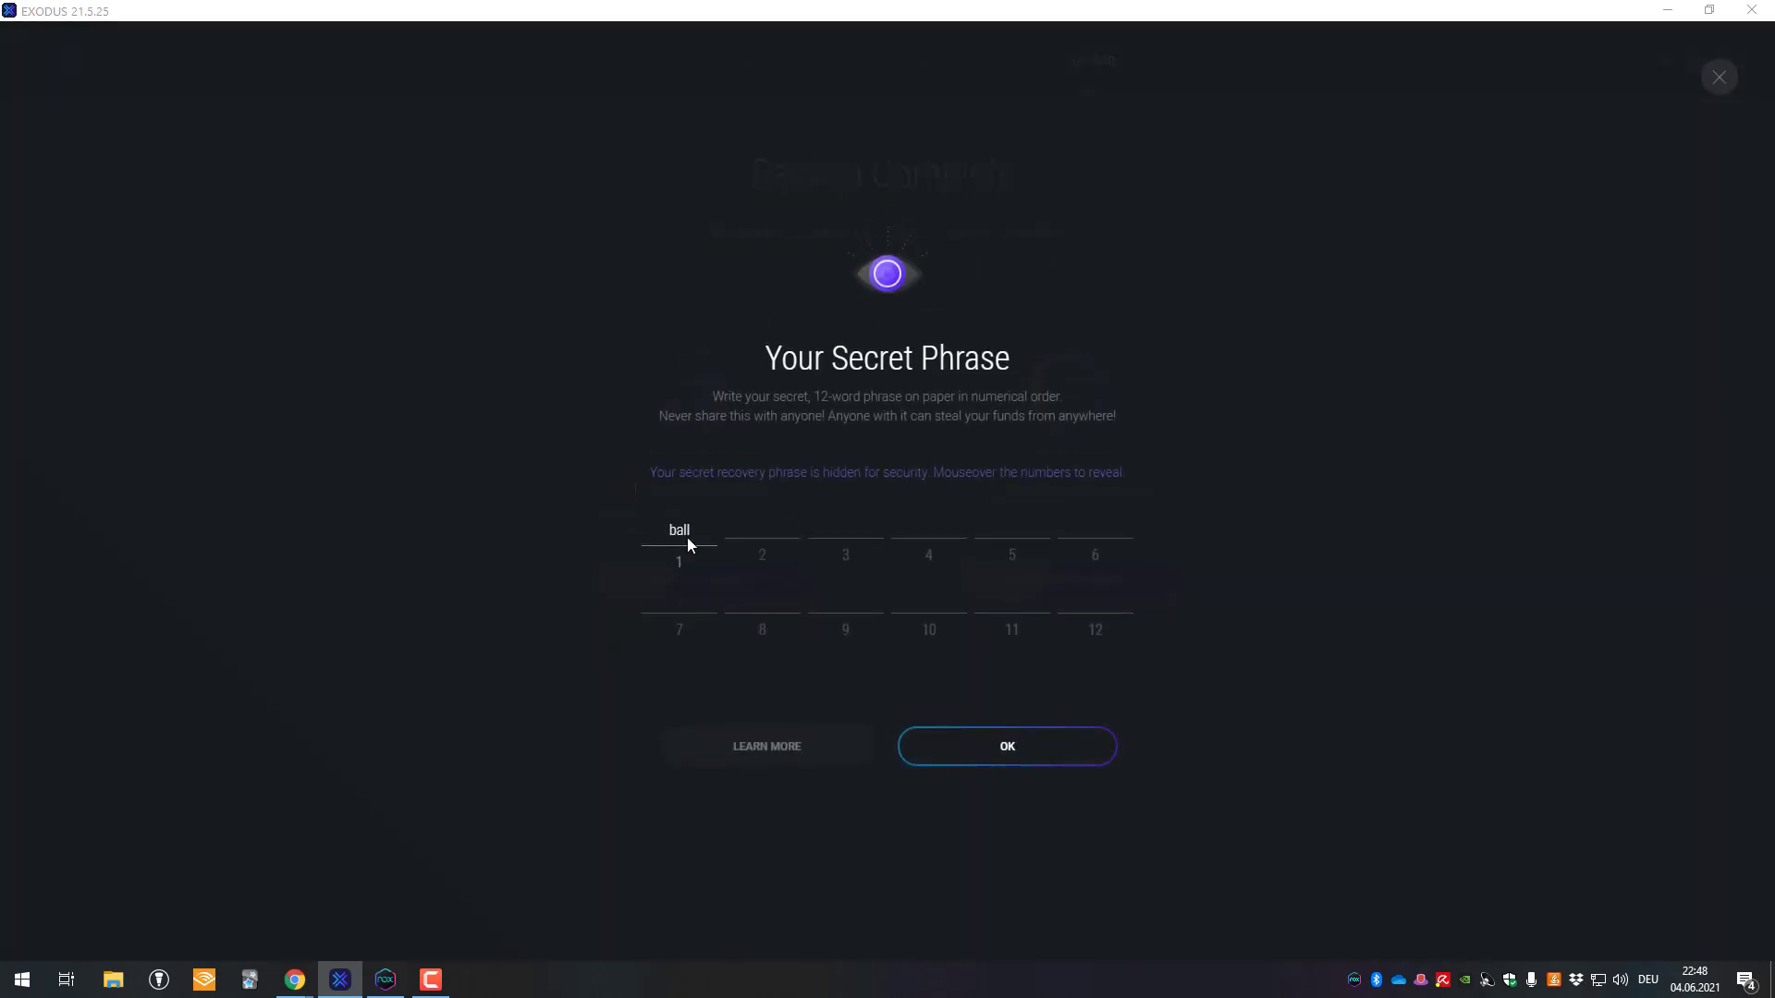
- Launch XUMM in the emulator and unlock it with the six-digit passcode
click(386, 979)
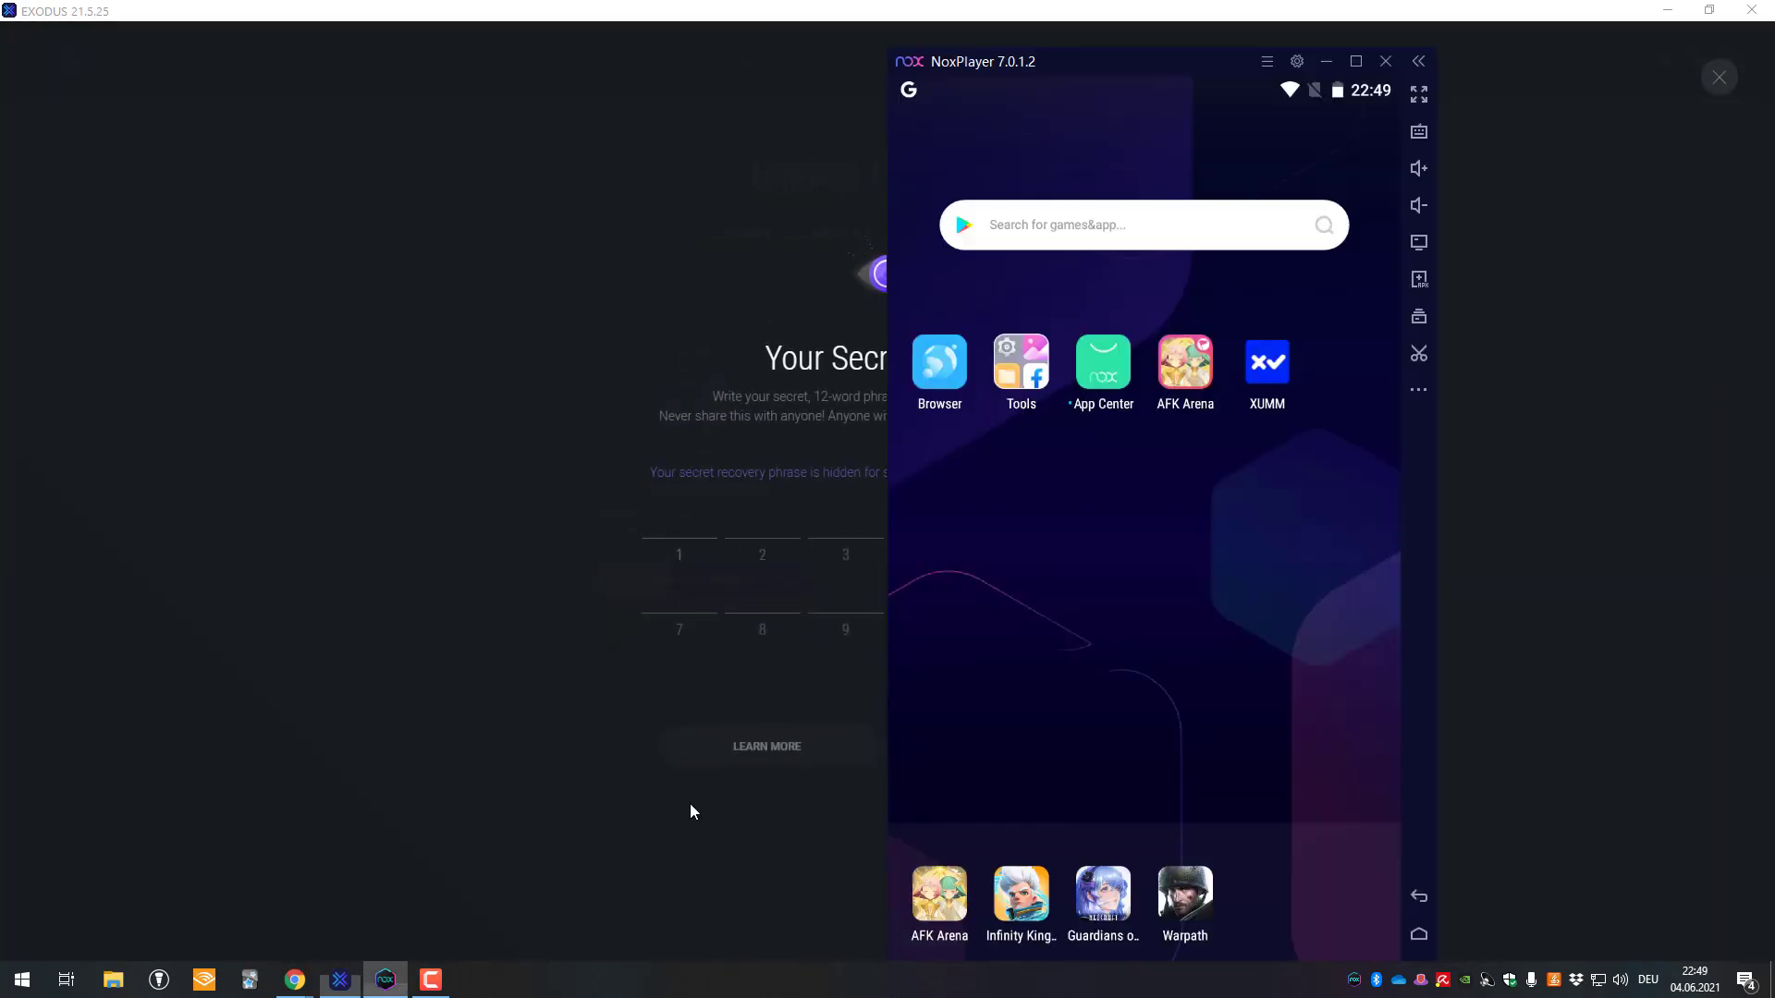
click(1267, 367)
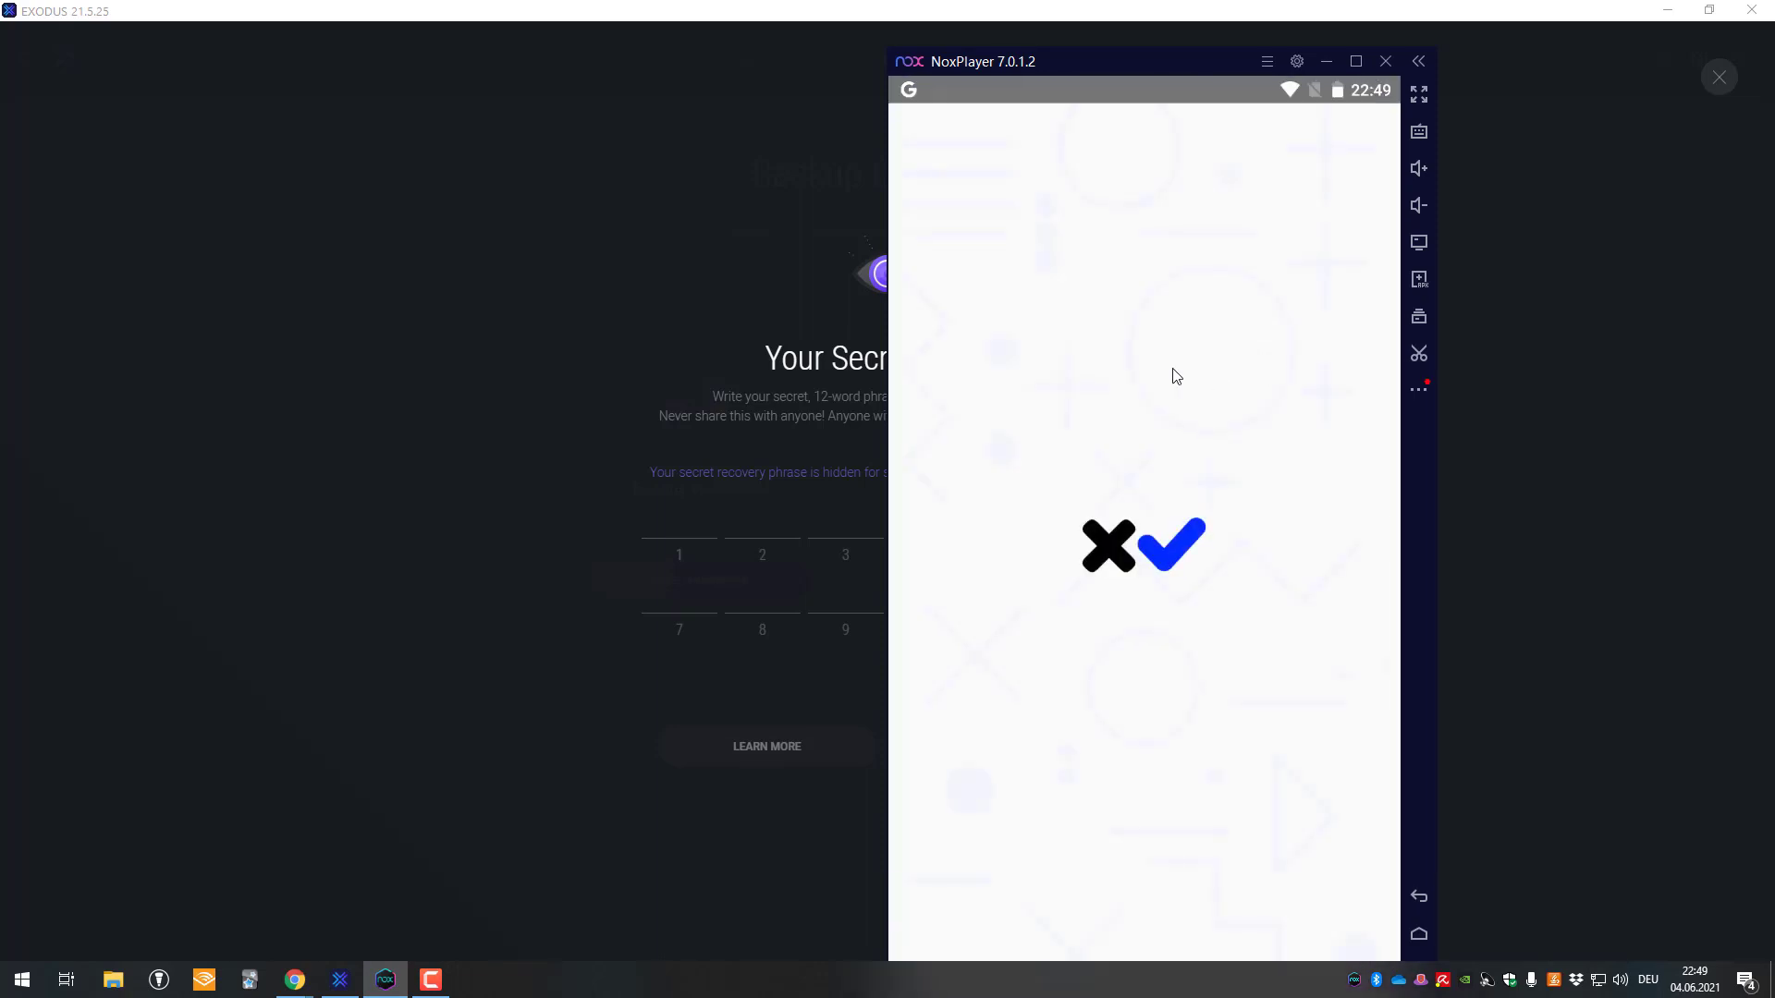
click(980, 644)
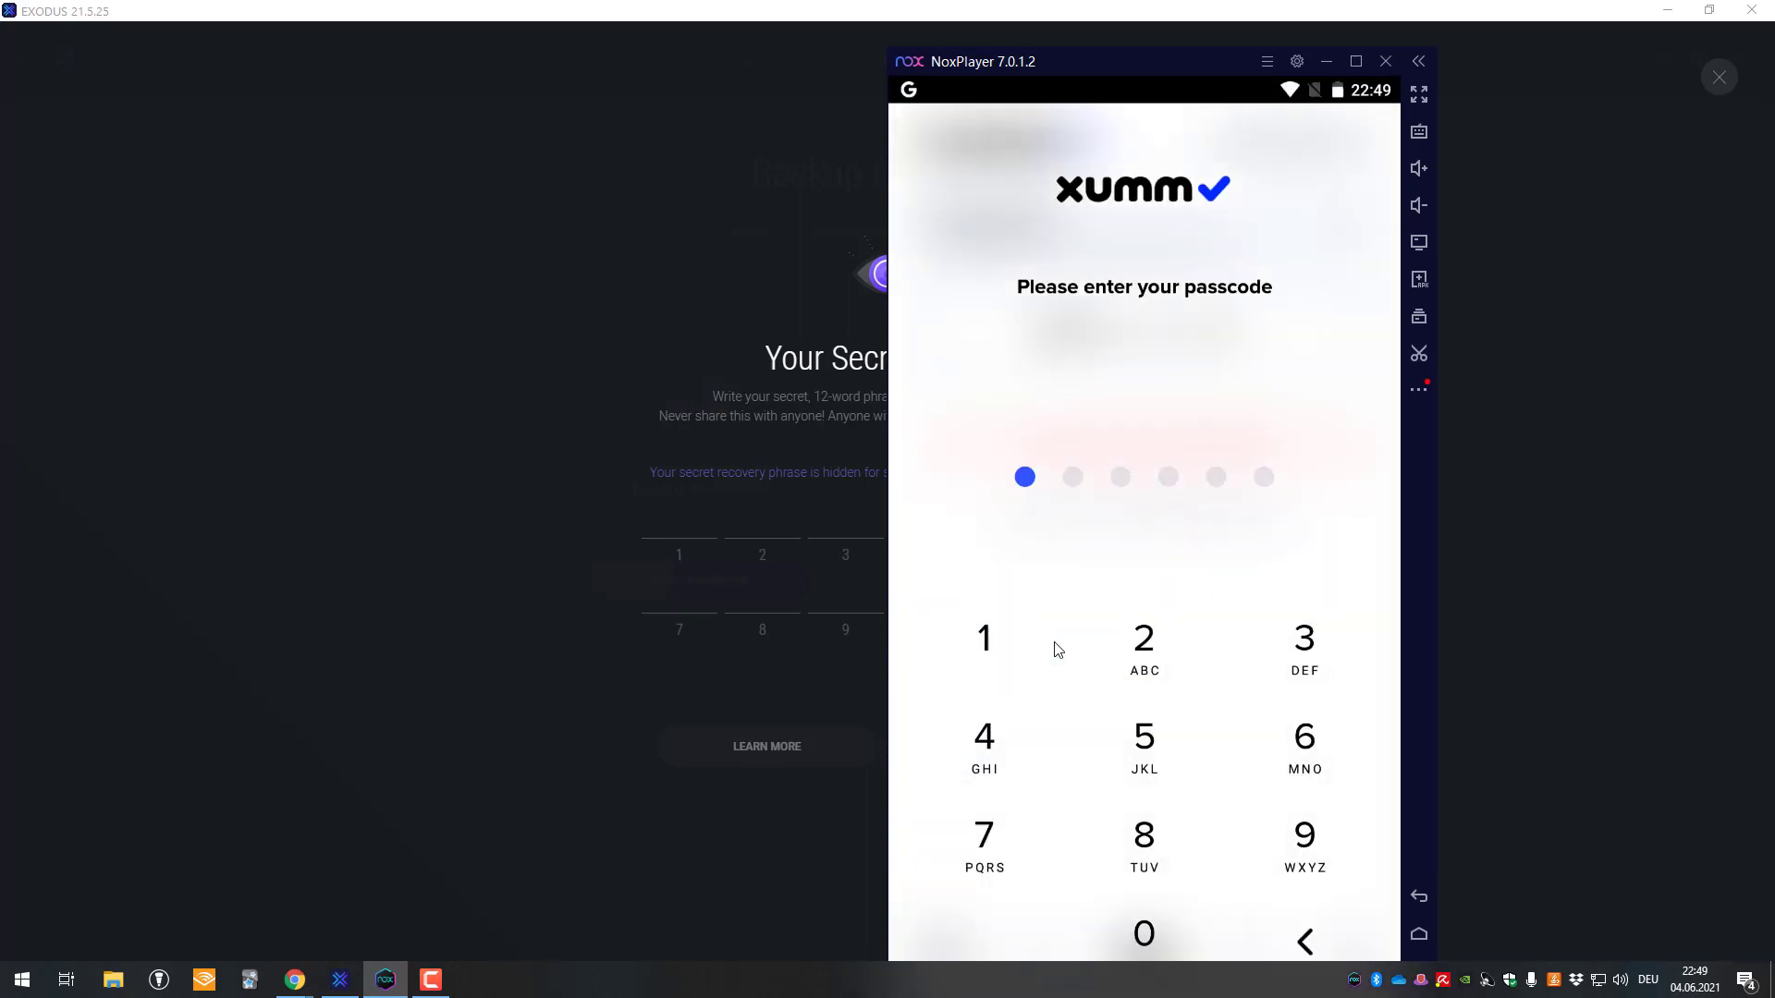
click(1274, 650)
click(1273, 650)
click(1042, 725)
click(1168, 737)
click(1307, 745)
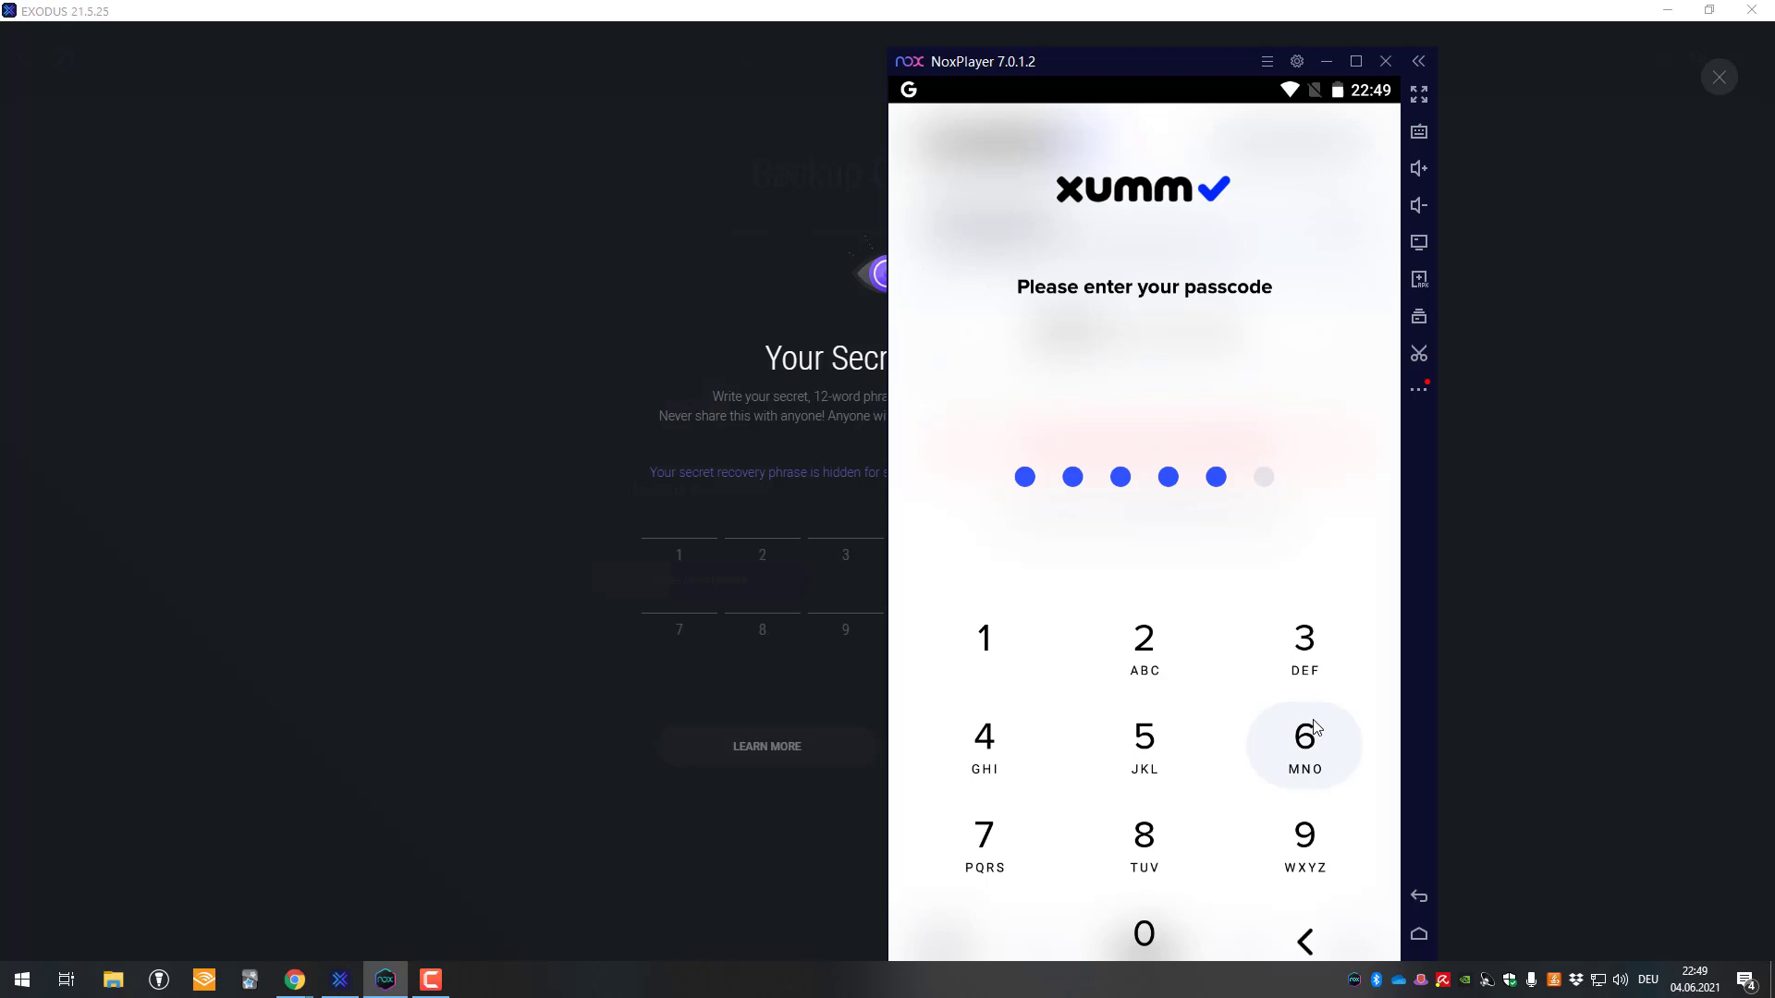
- Start adding an account by importing an existing one with Full access
click(1299, 143)
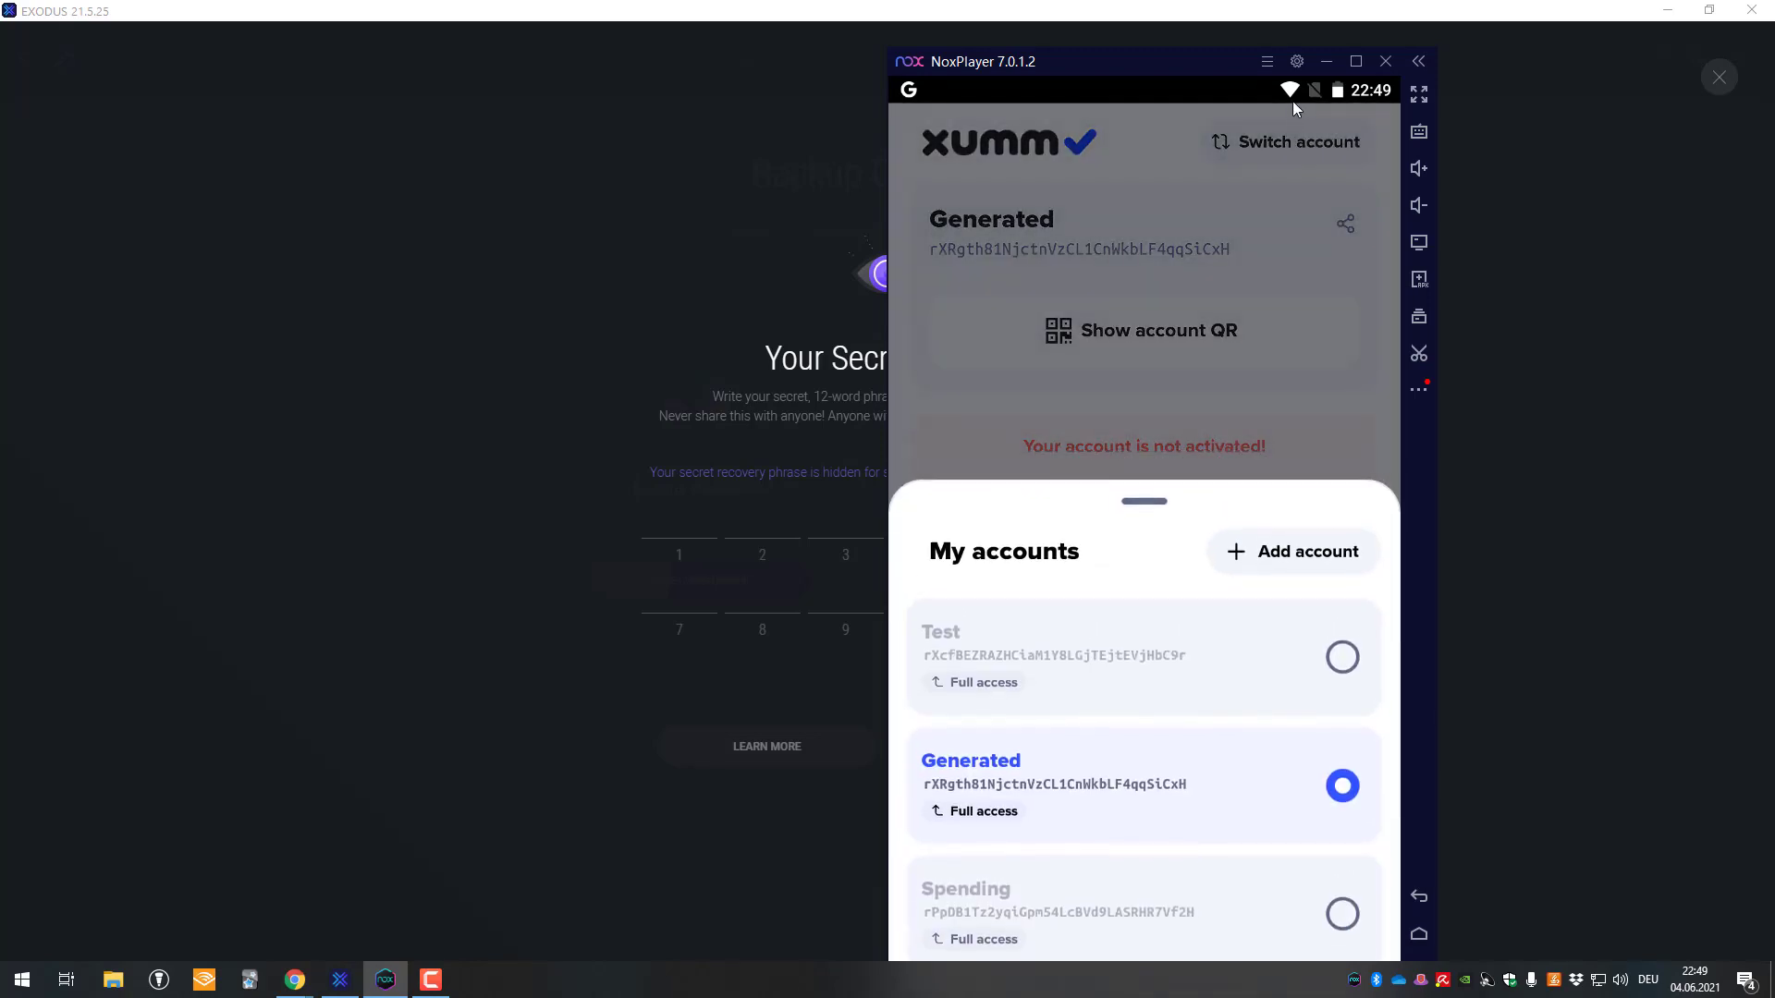
click(1297, 560)
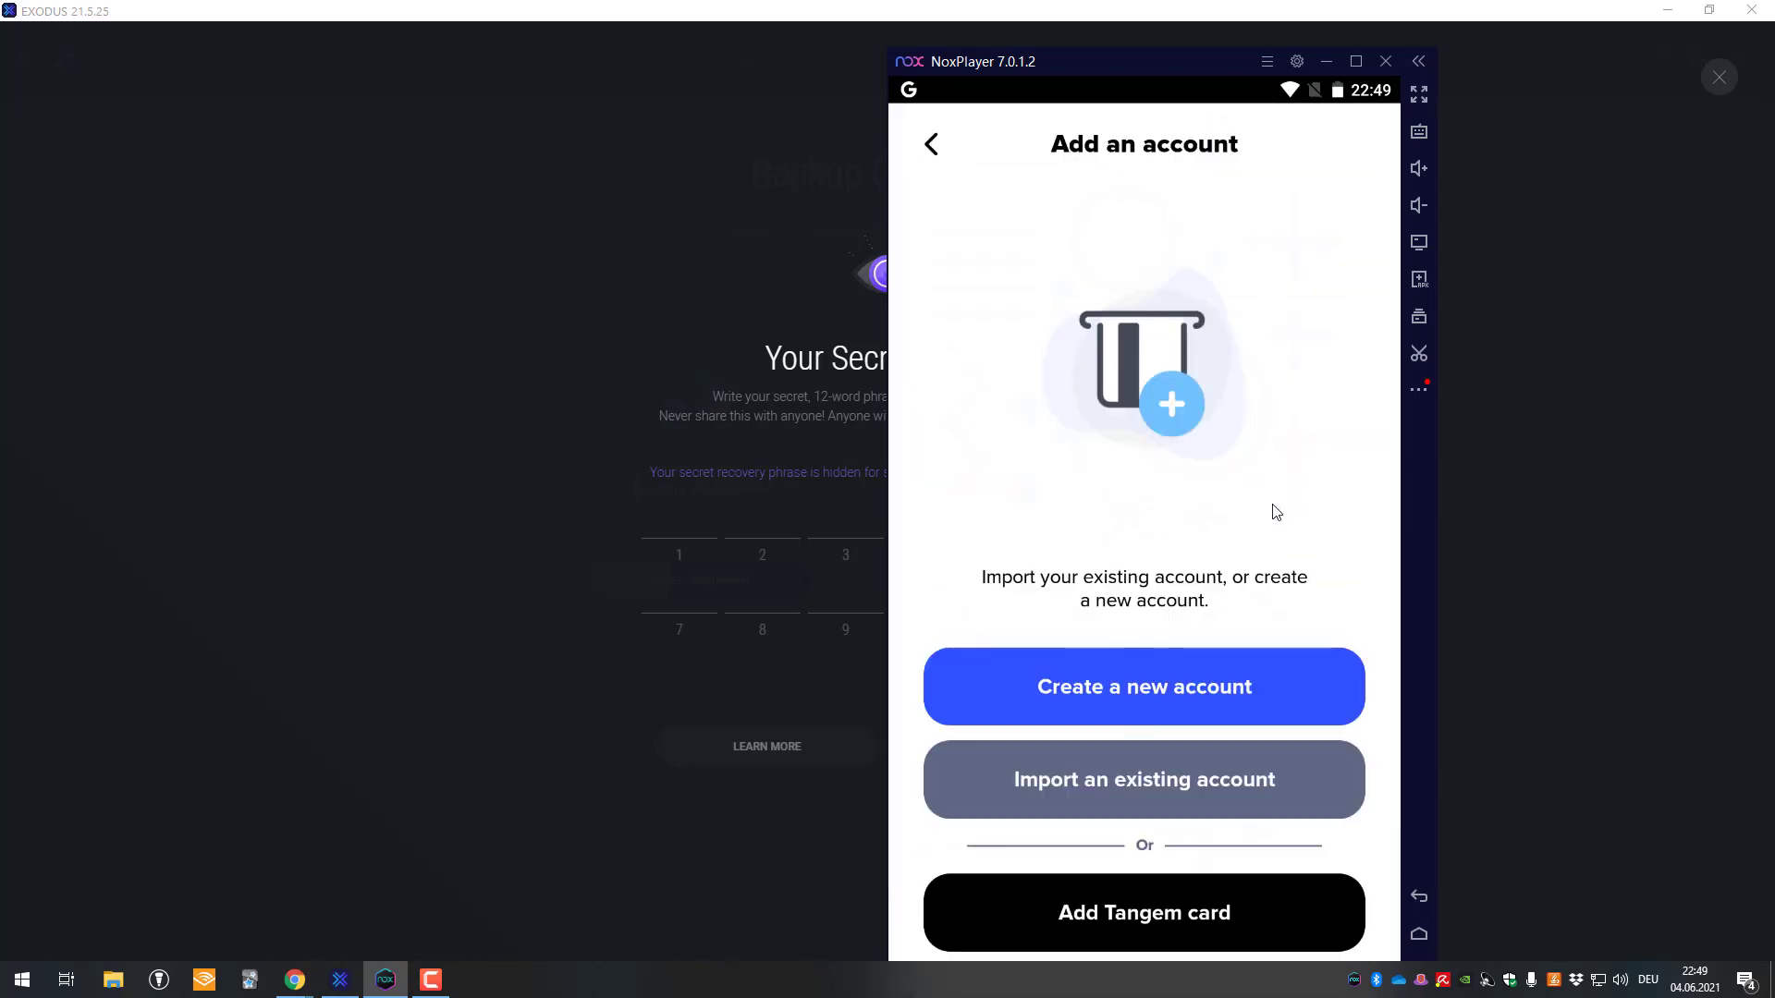
click(1170, 776)
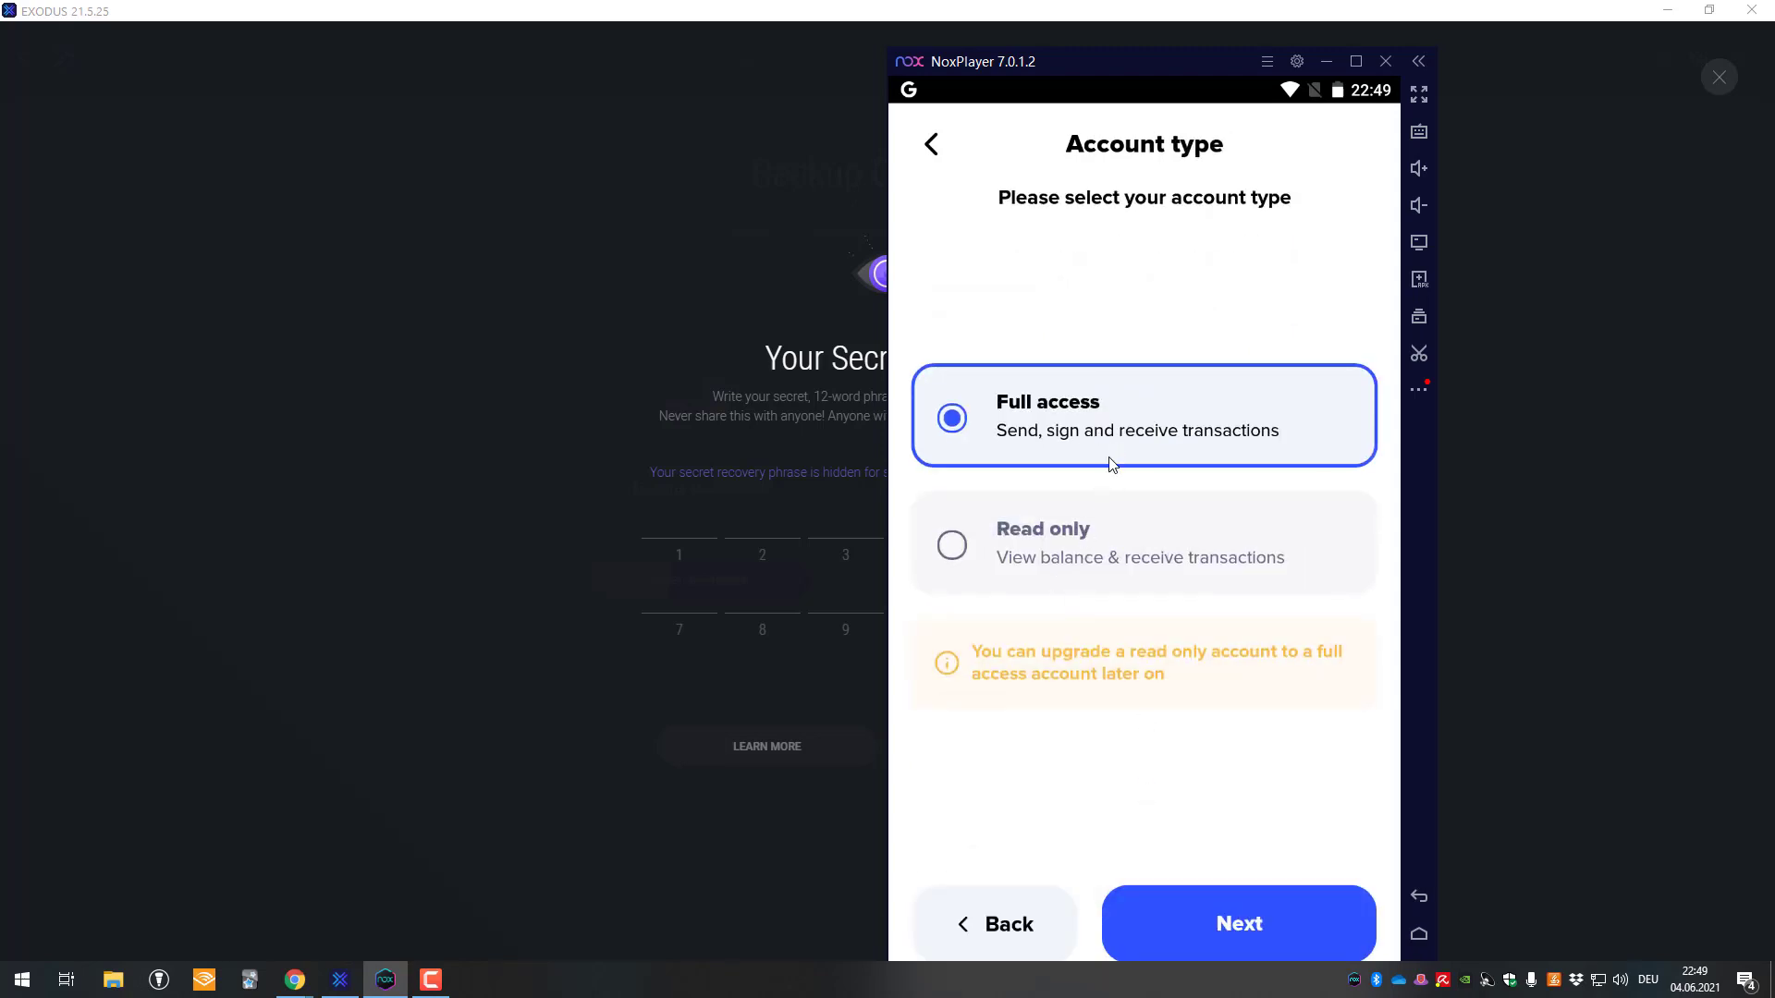
click(1048, 435)
click(1084, 558)
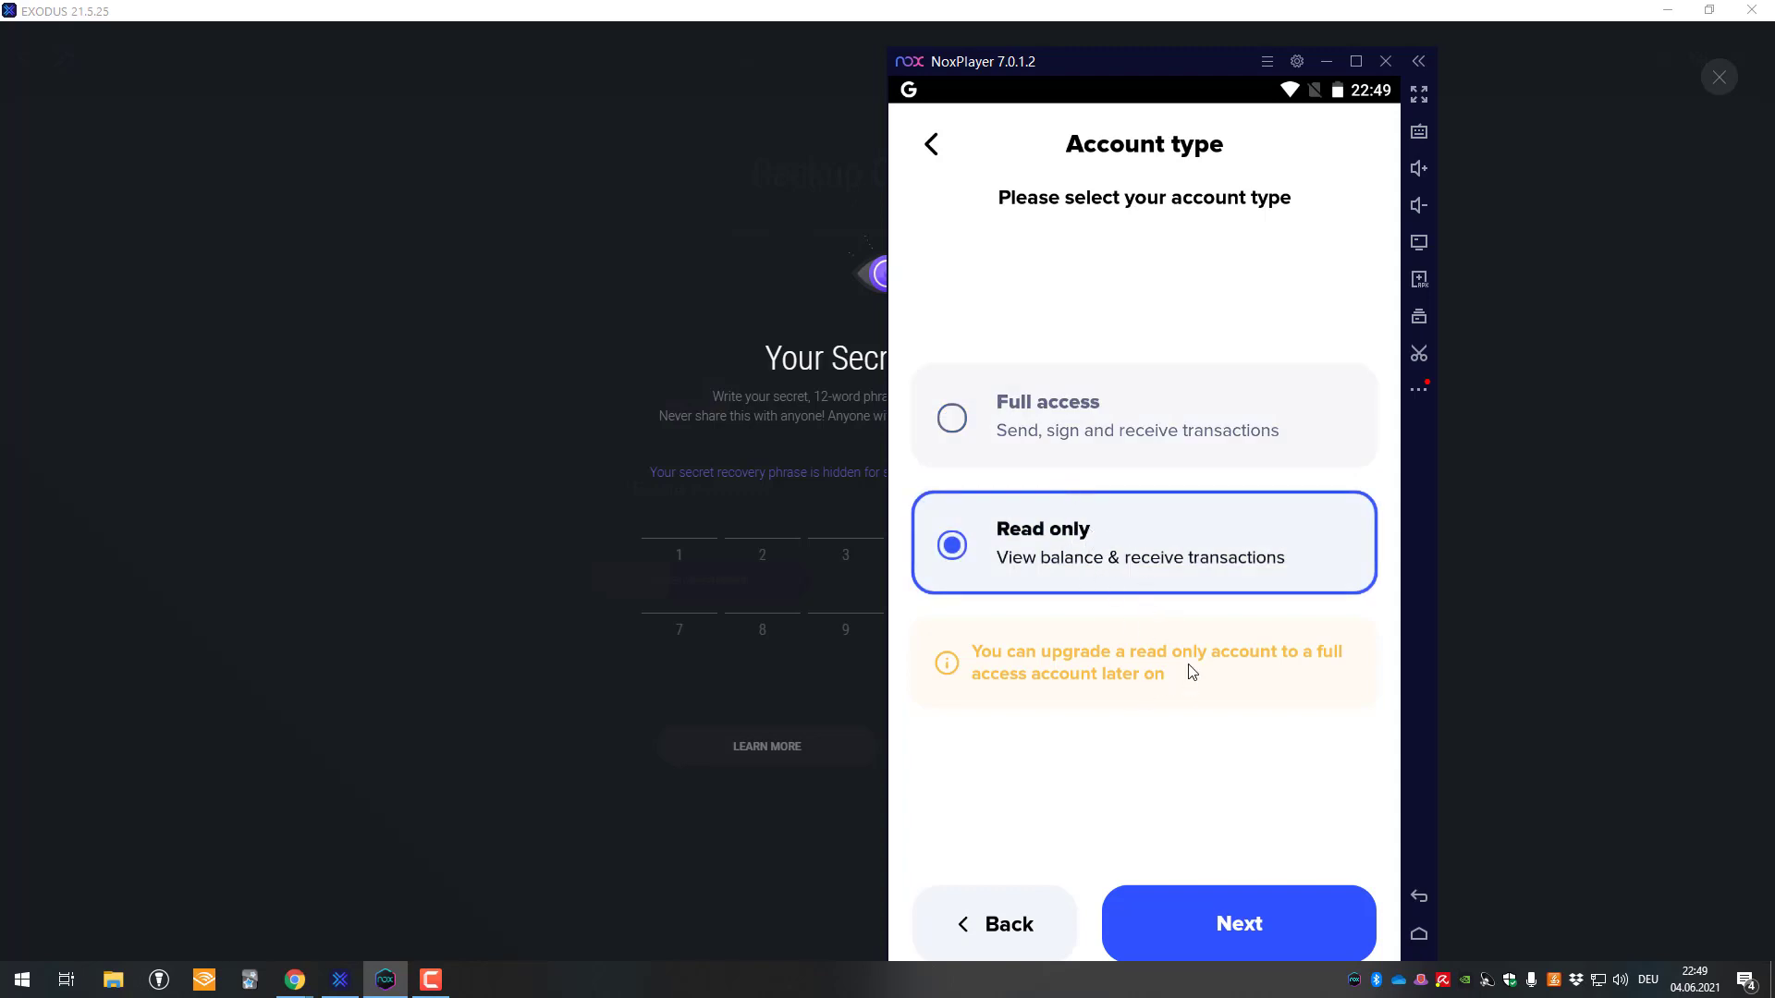
click(1120, 414)
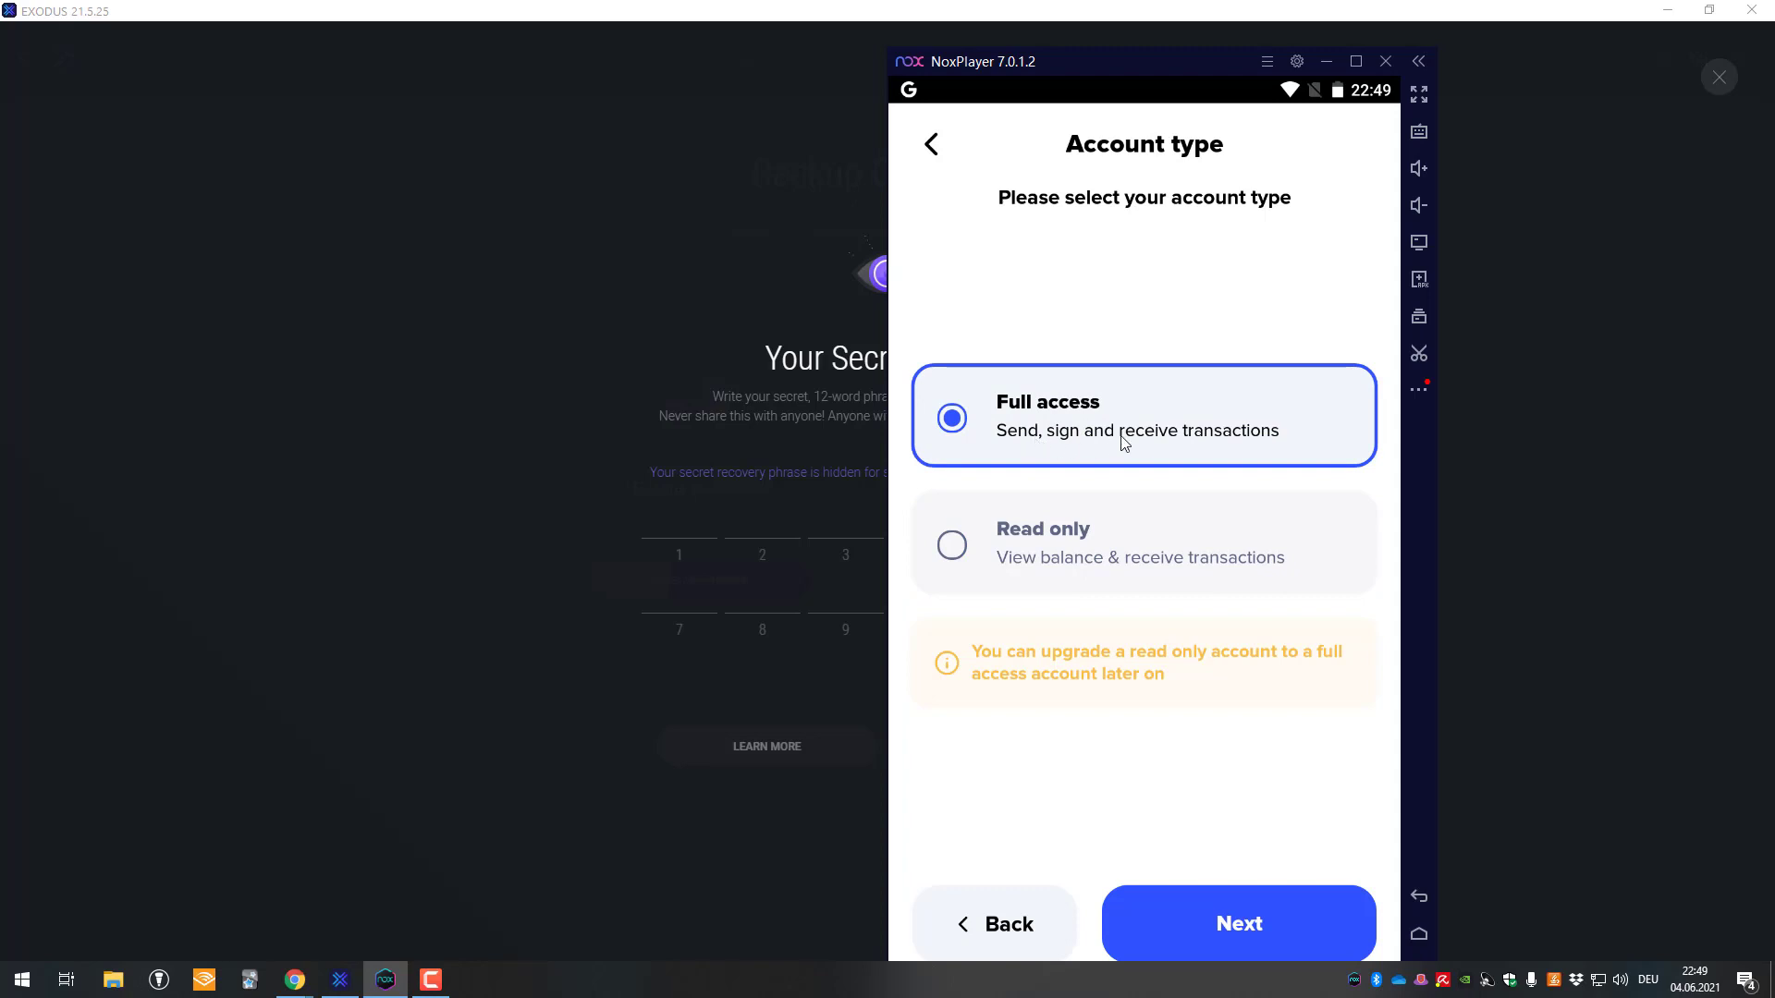
- Choose Mnemonic as the secret type and accept the warning to reach word entry
click(1217, 923)
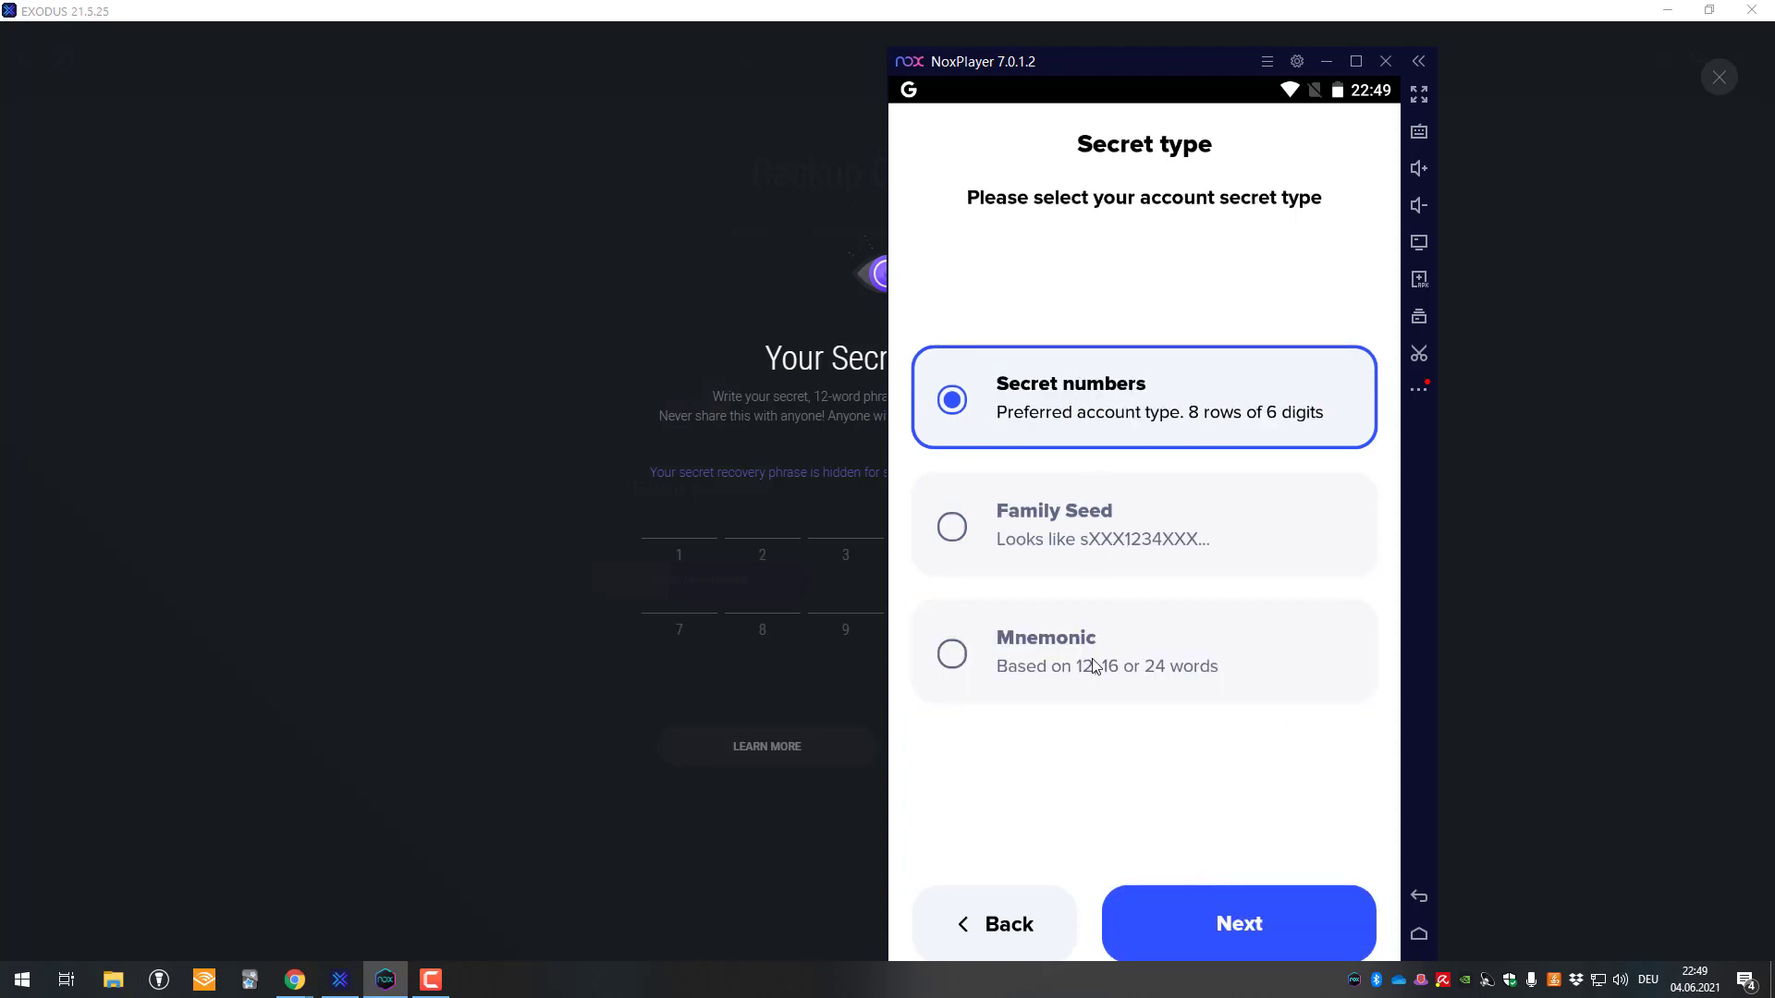
click(1096, 527)
click(1100, 642)
click(1125, 488)
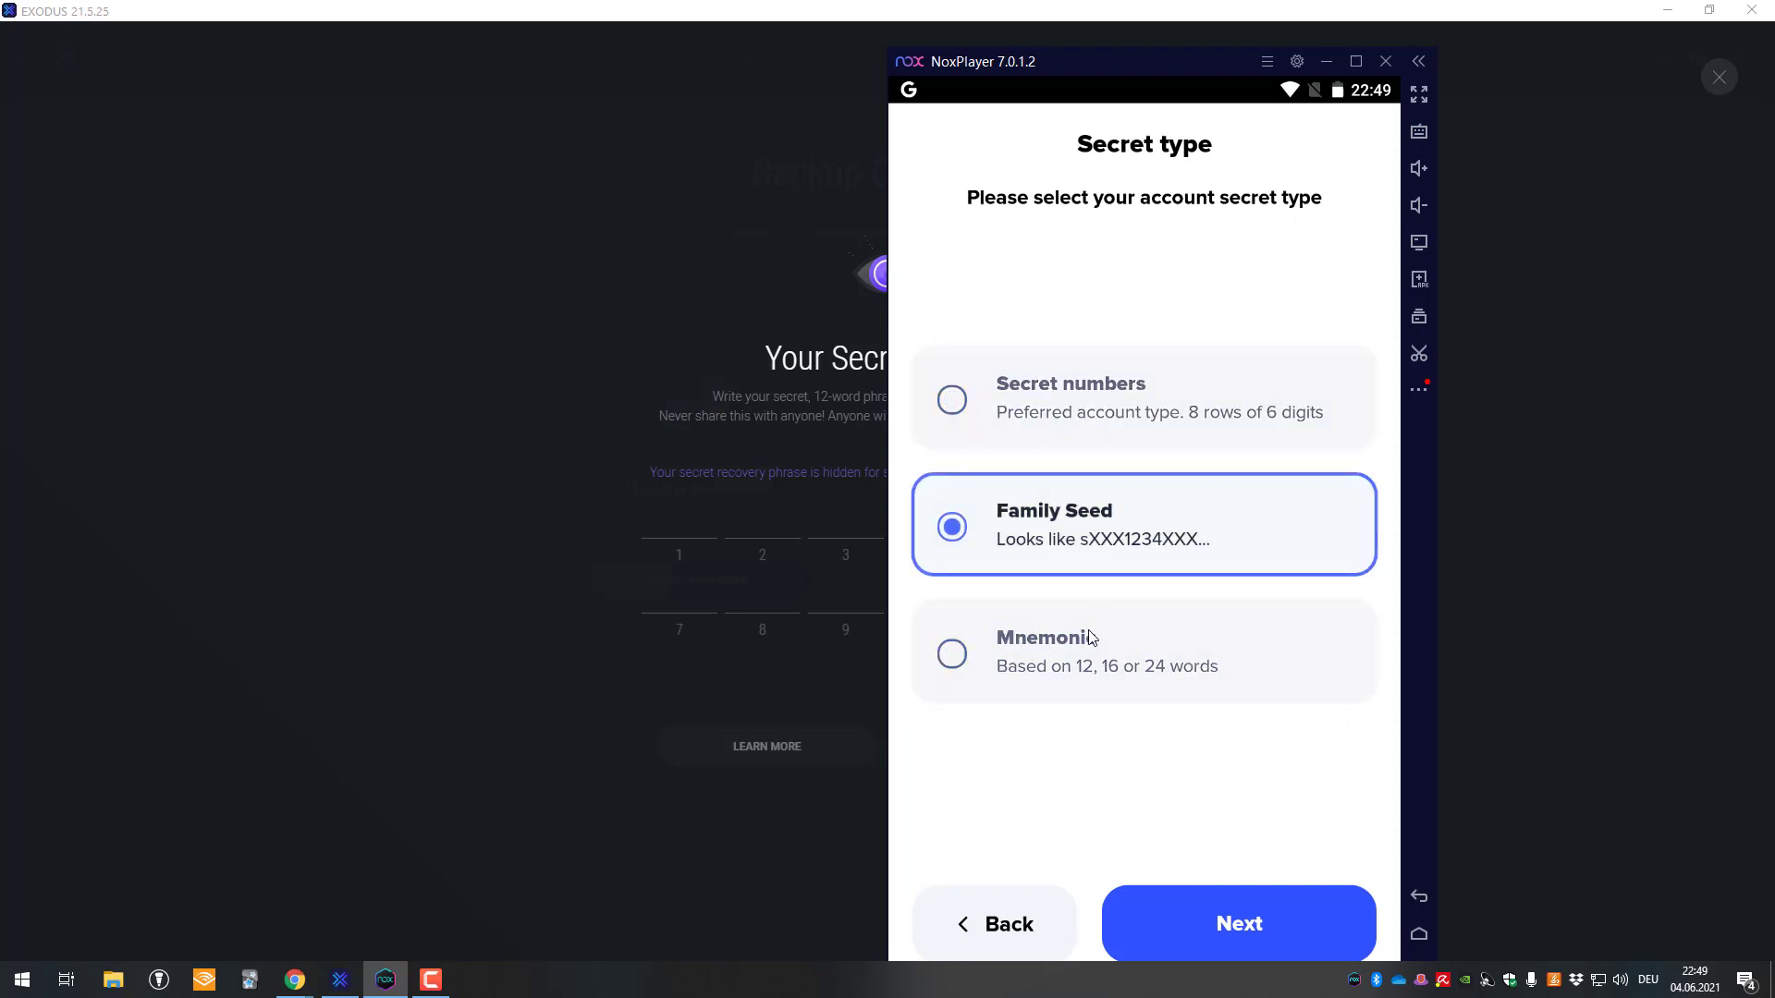
click(1084, 656)
click(1063, 657)
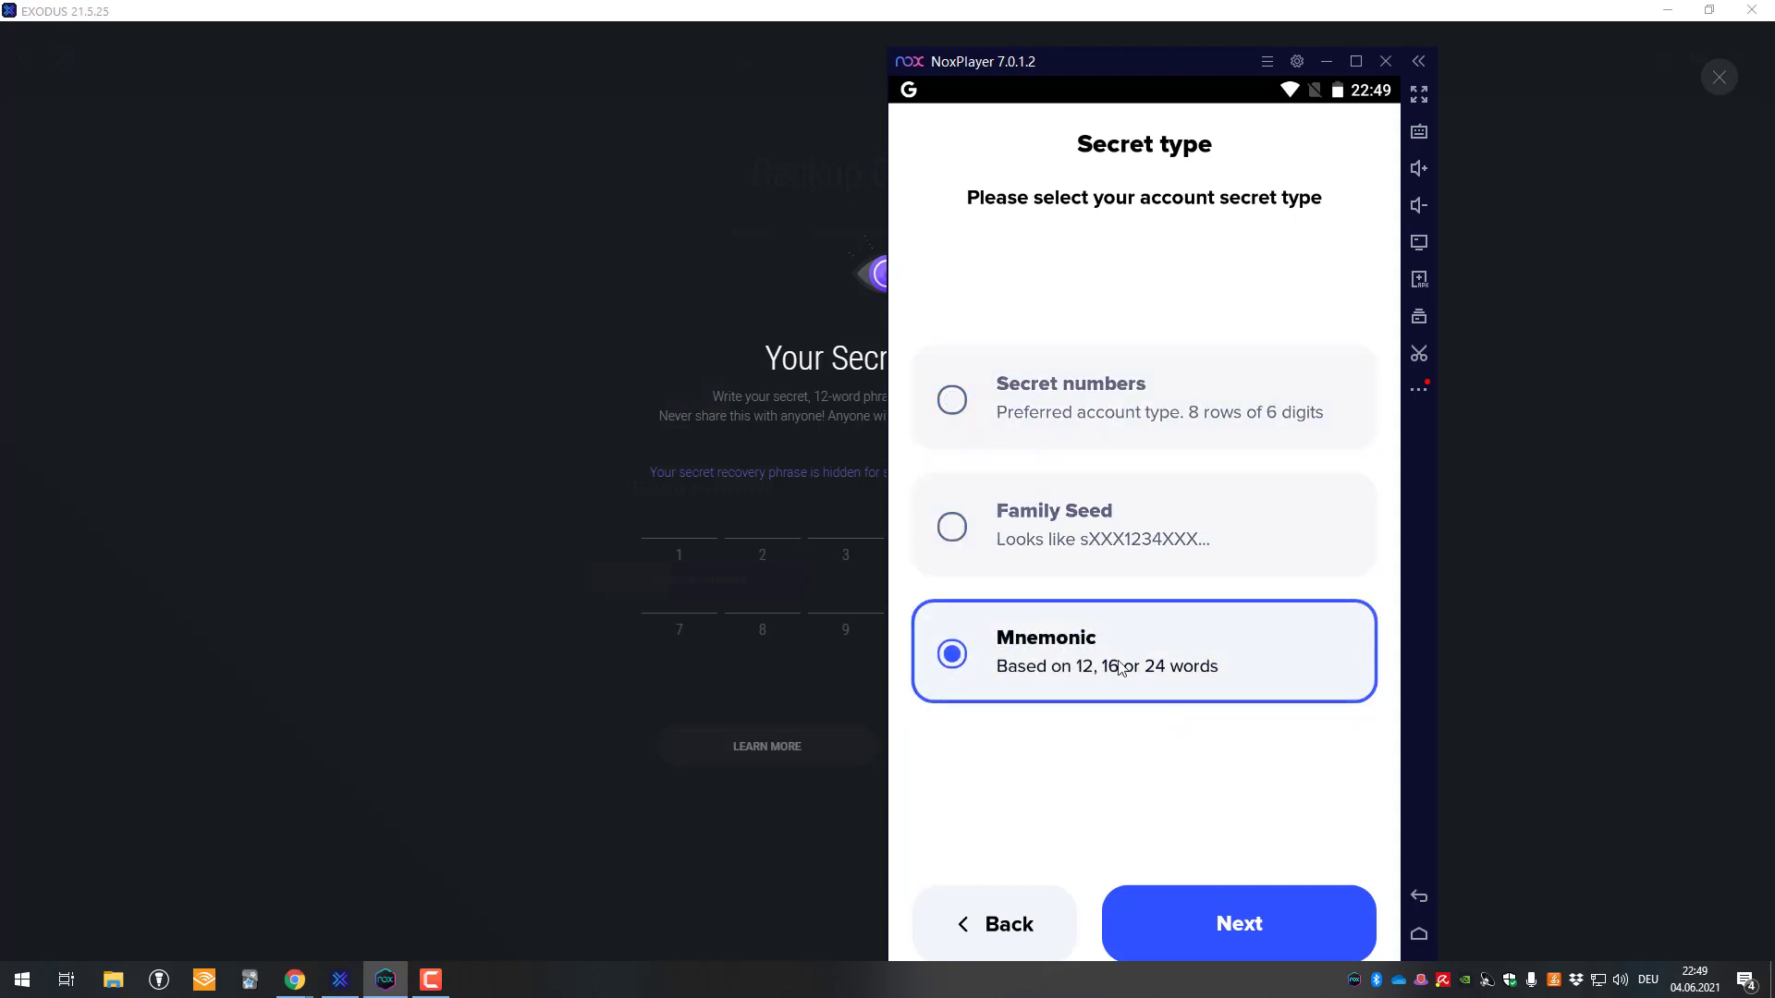
click(1216, 926)
click(1225, 919)
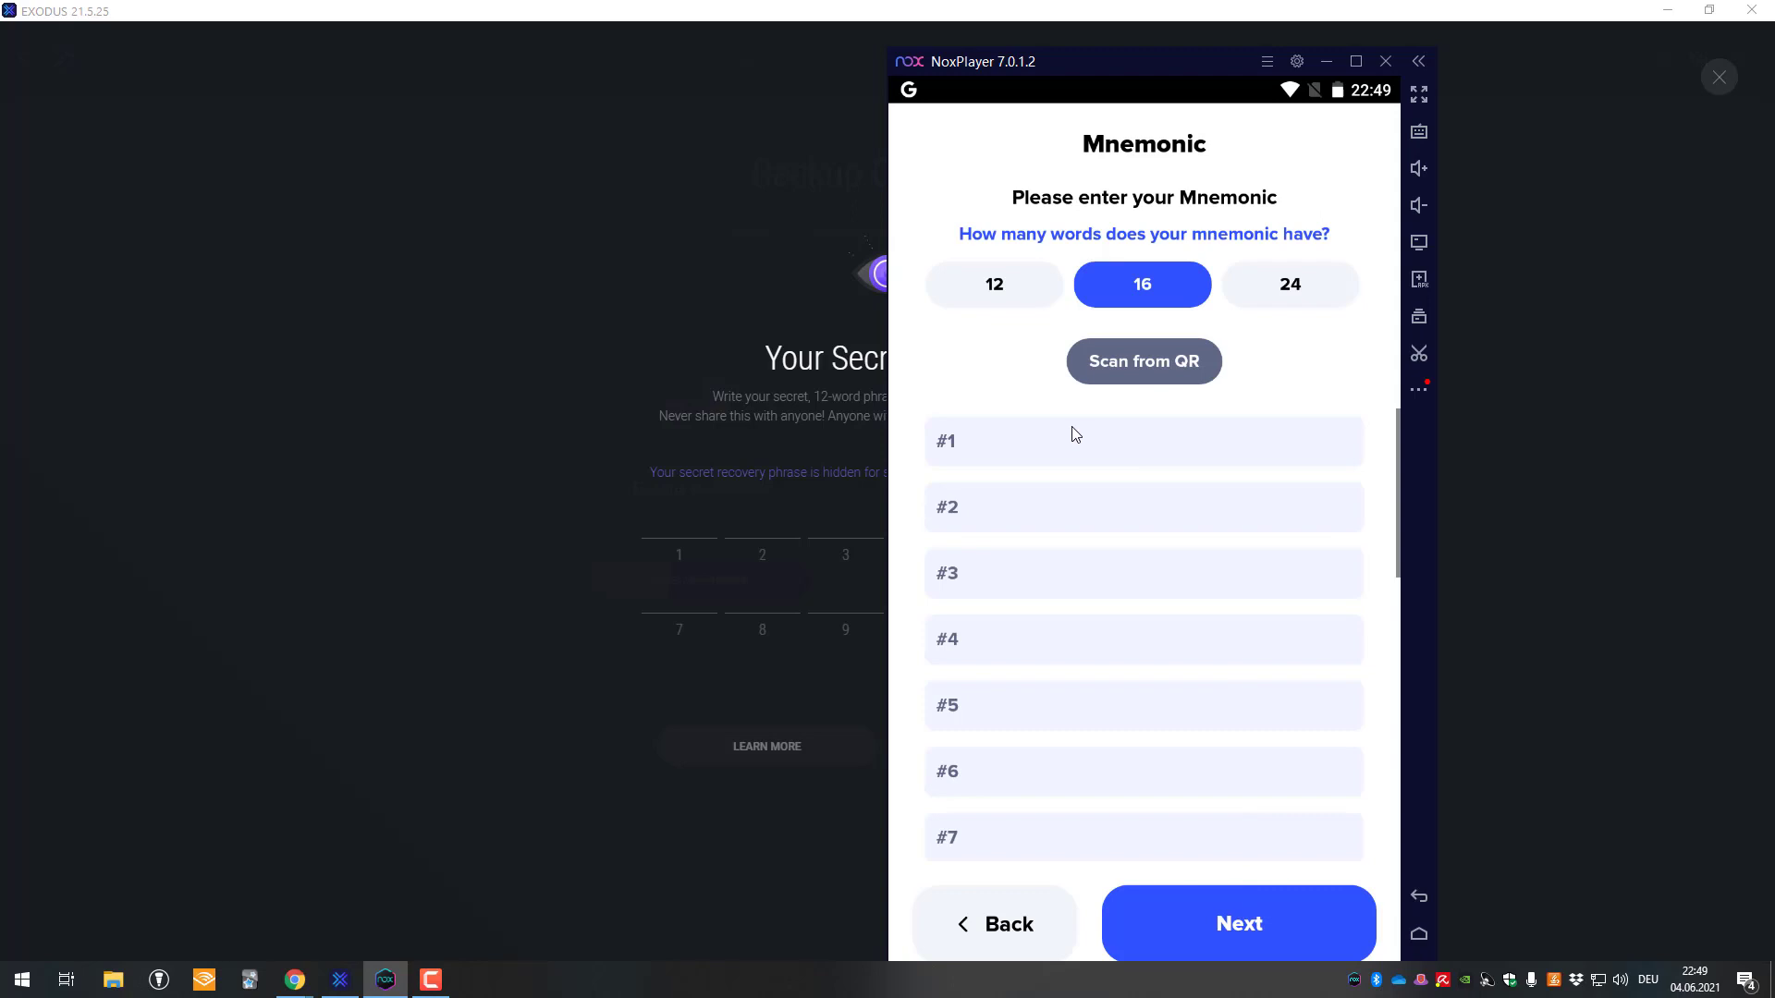
- Set the mnemonic length to 12 words and enter recovery words #1–#6 from Exodus
click(996, 298)
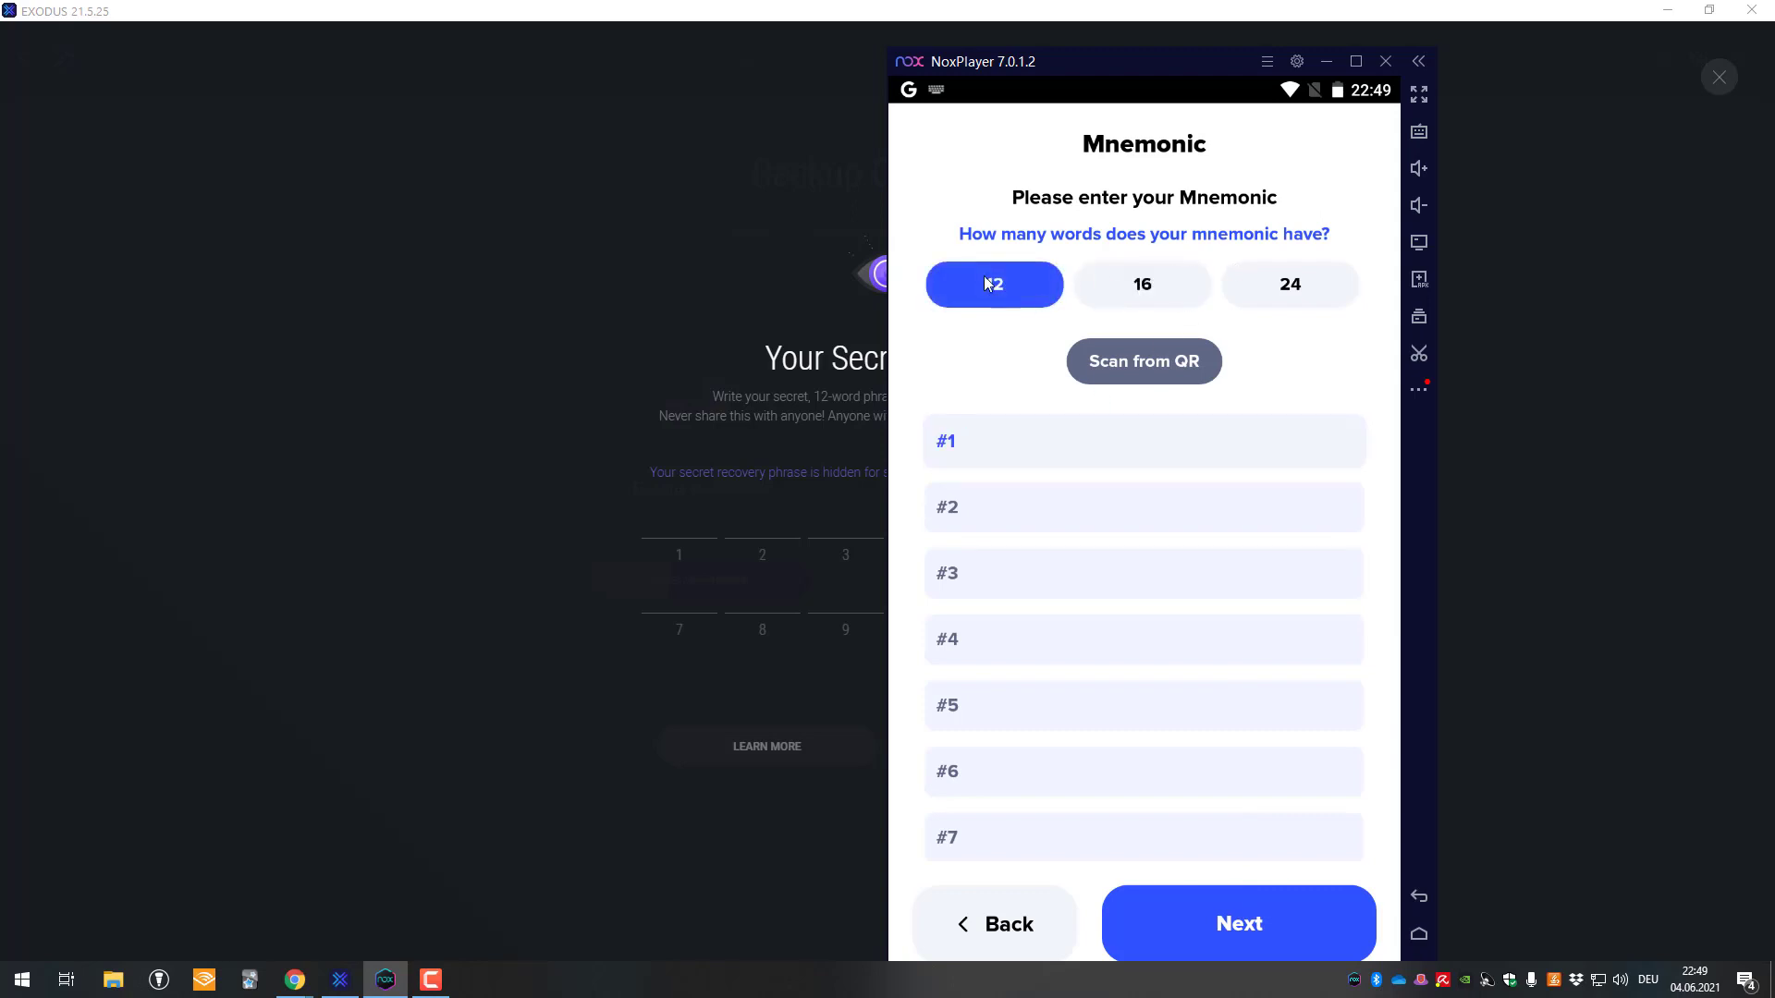
drag(1085, 65, 1359, 43)
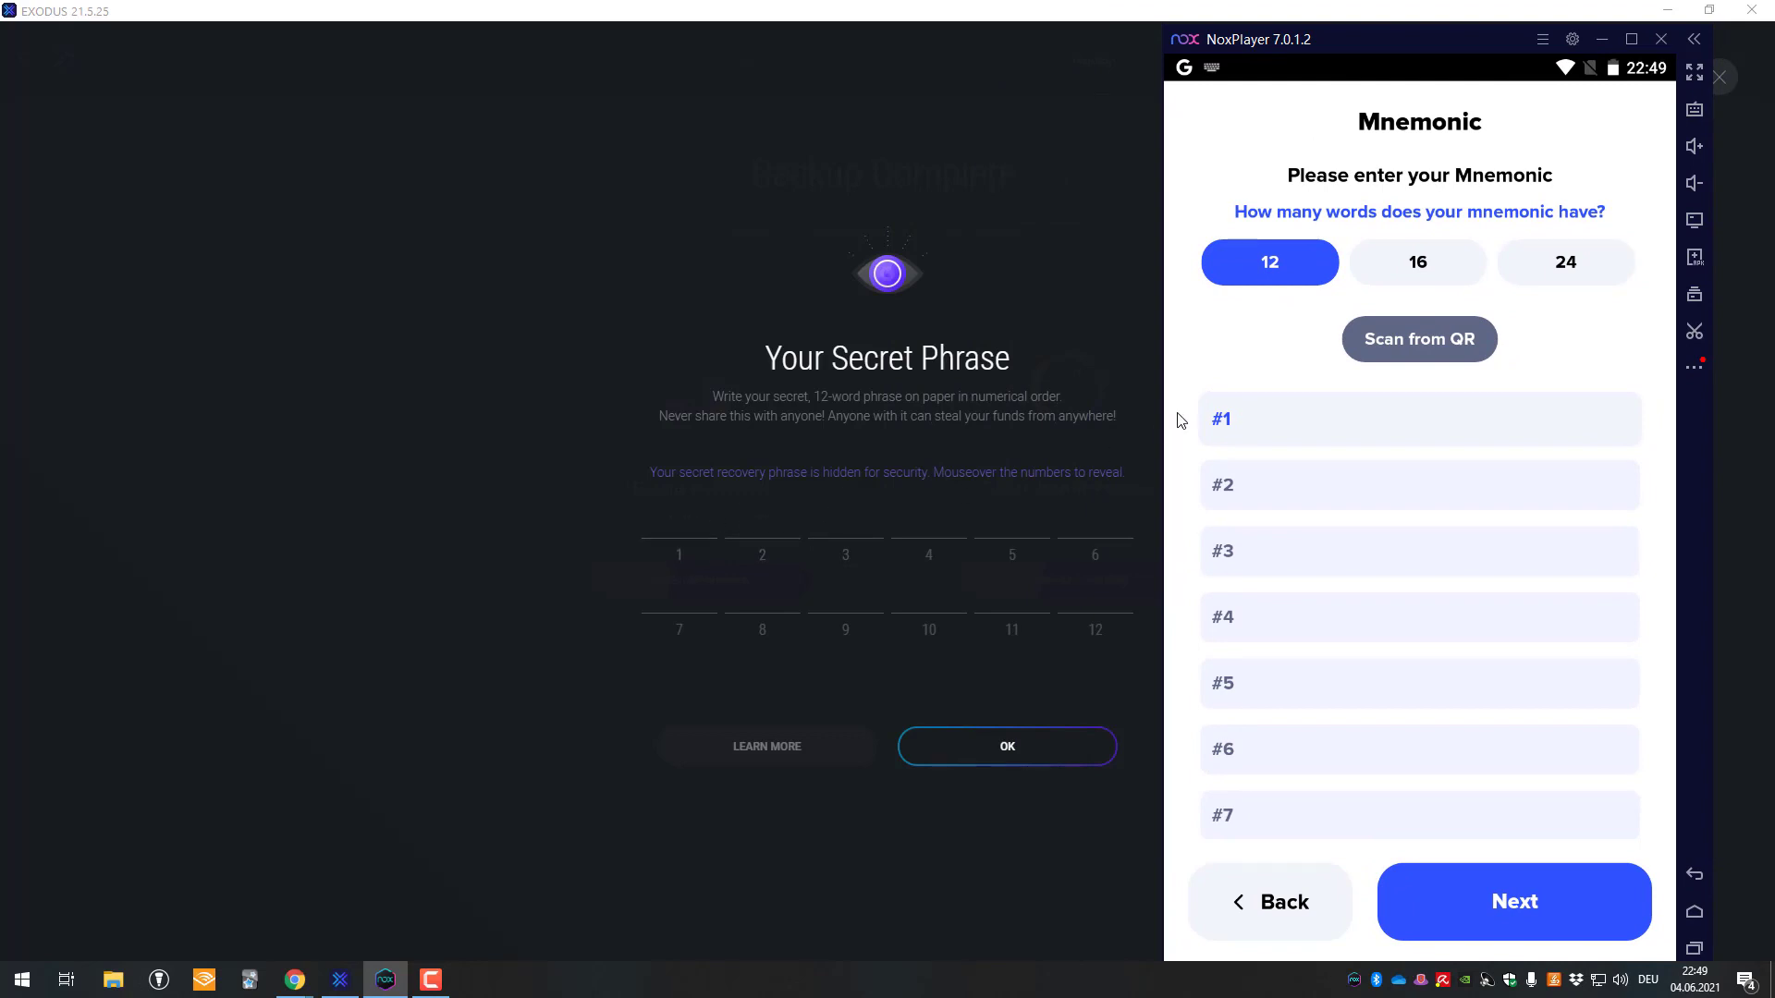
click(1274, 494)
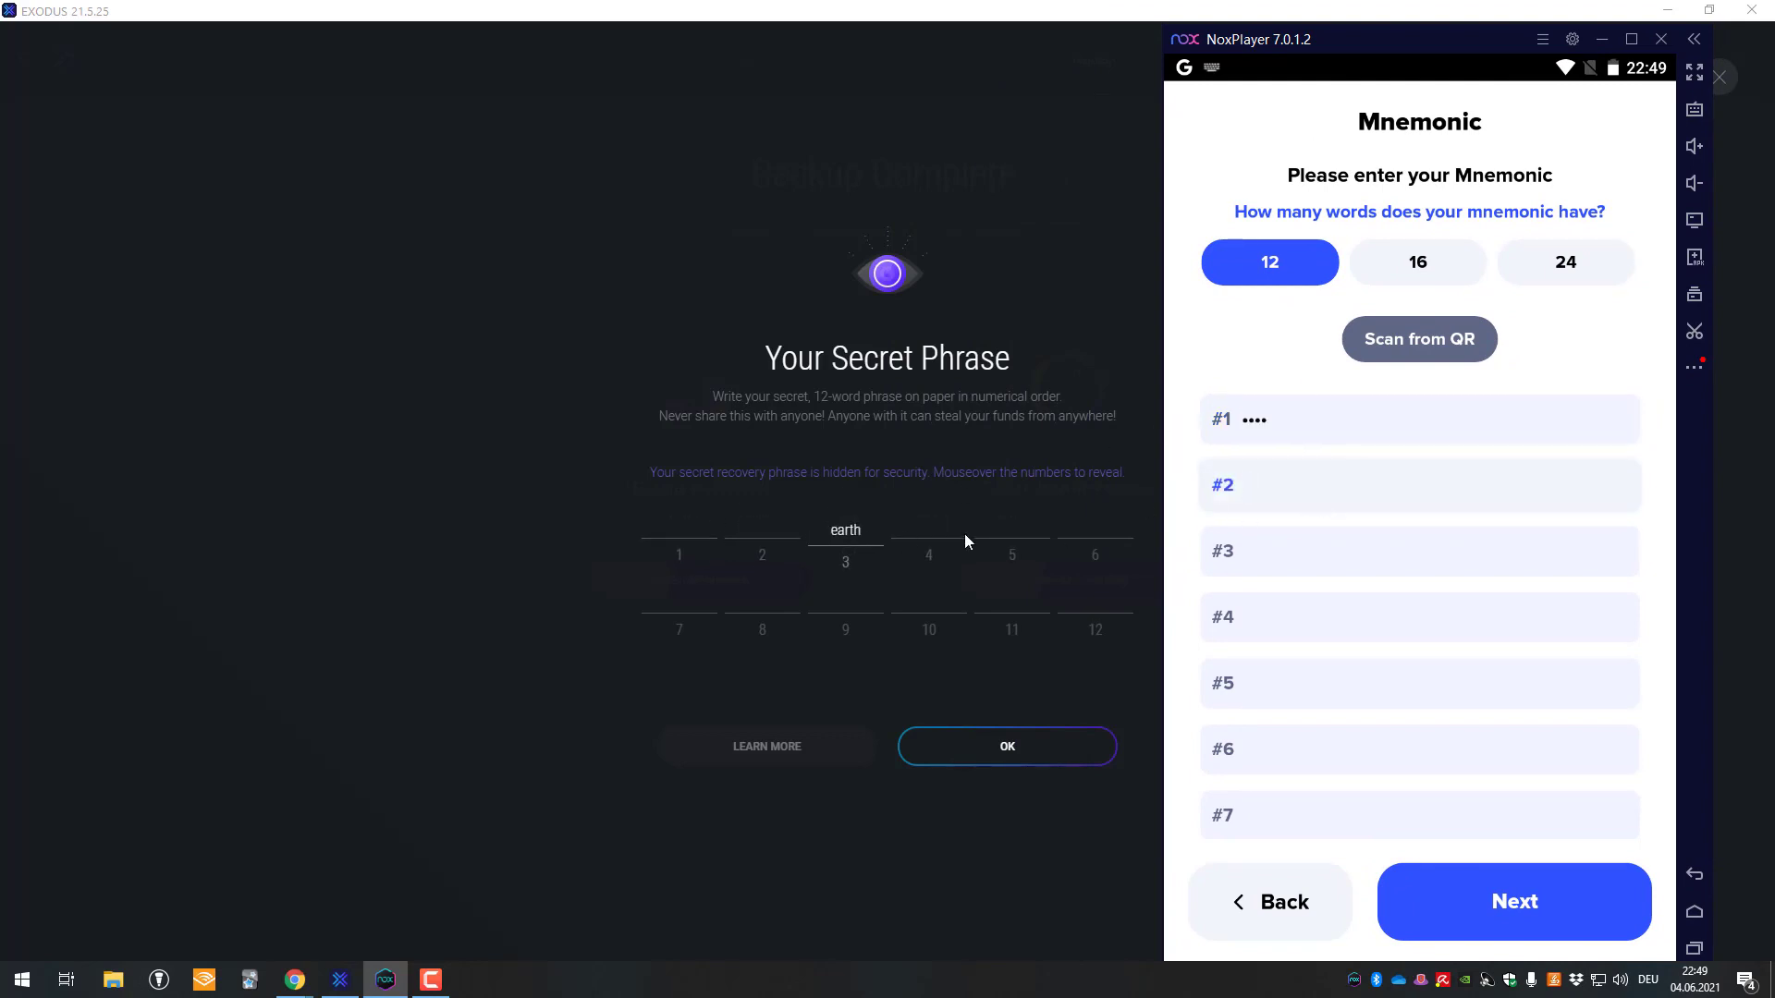
click(1338, 551)
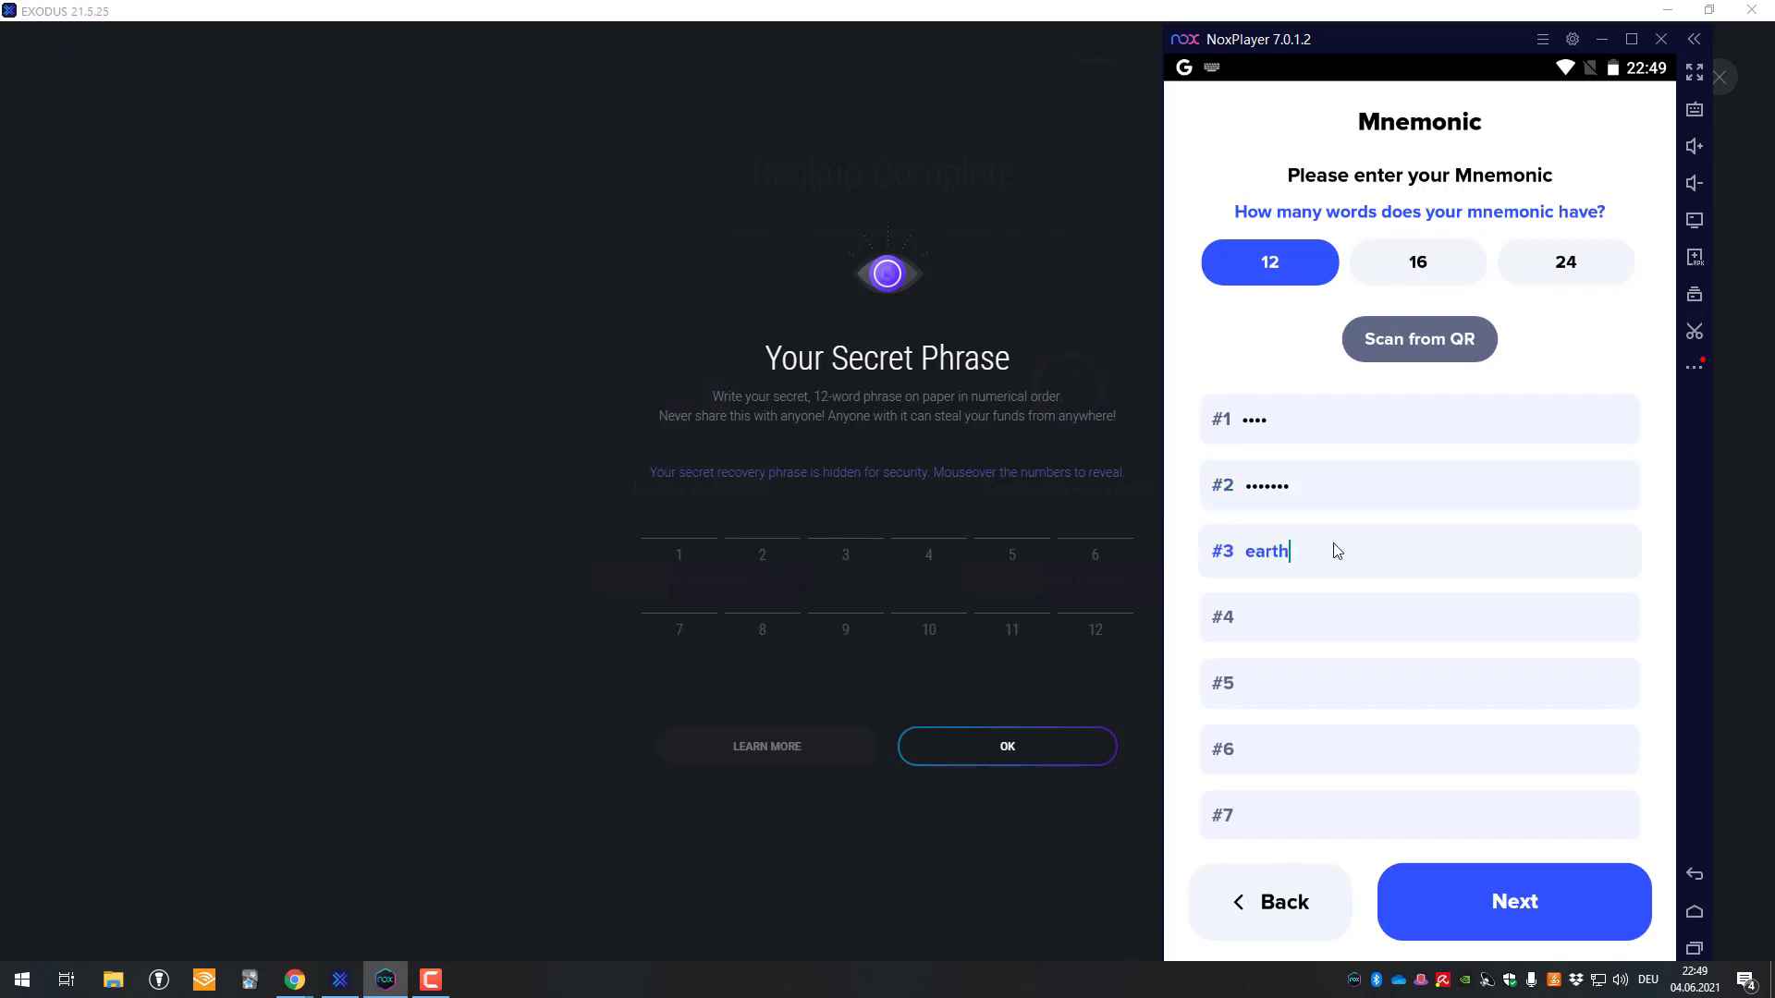
click(1276, 627)
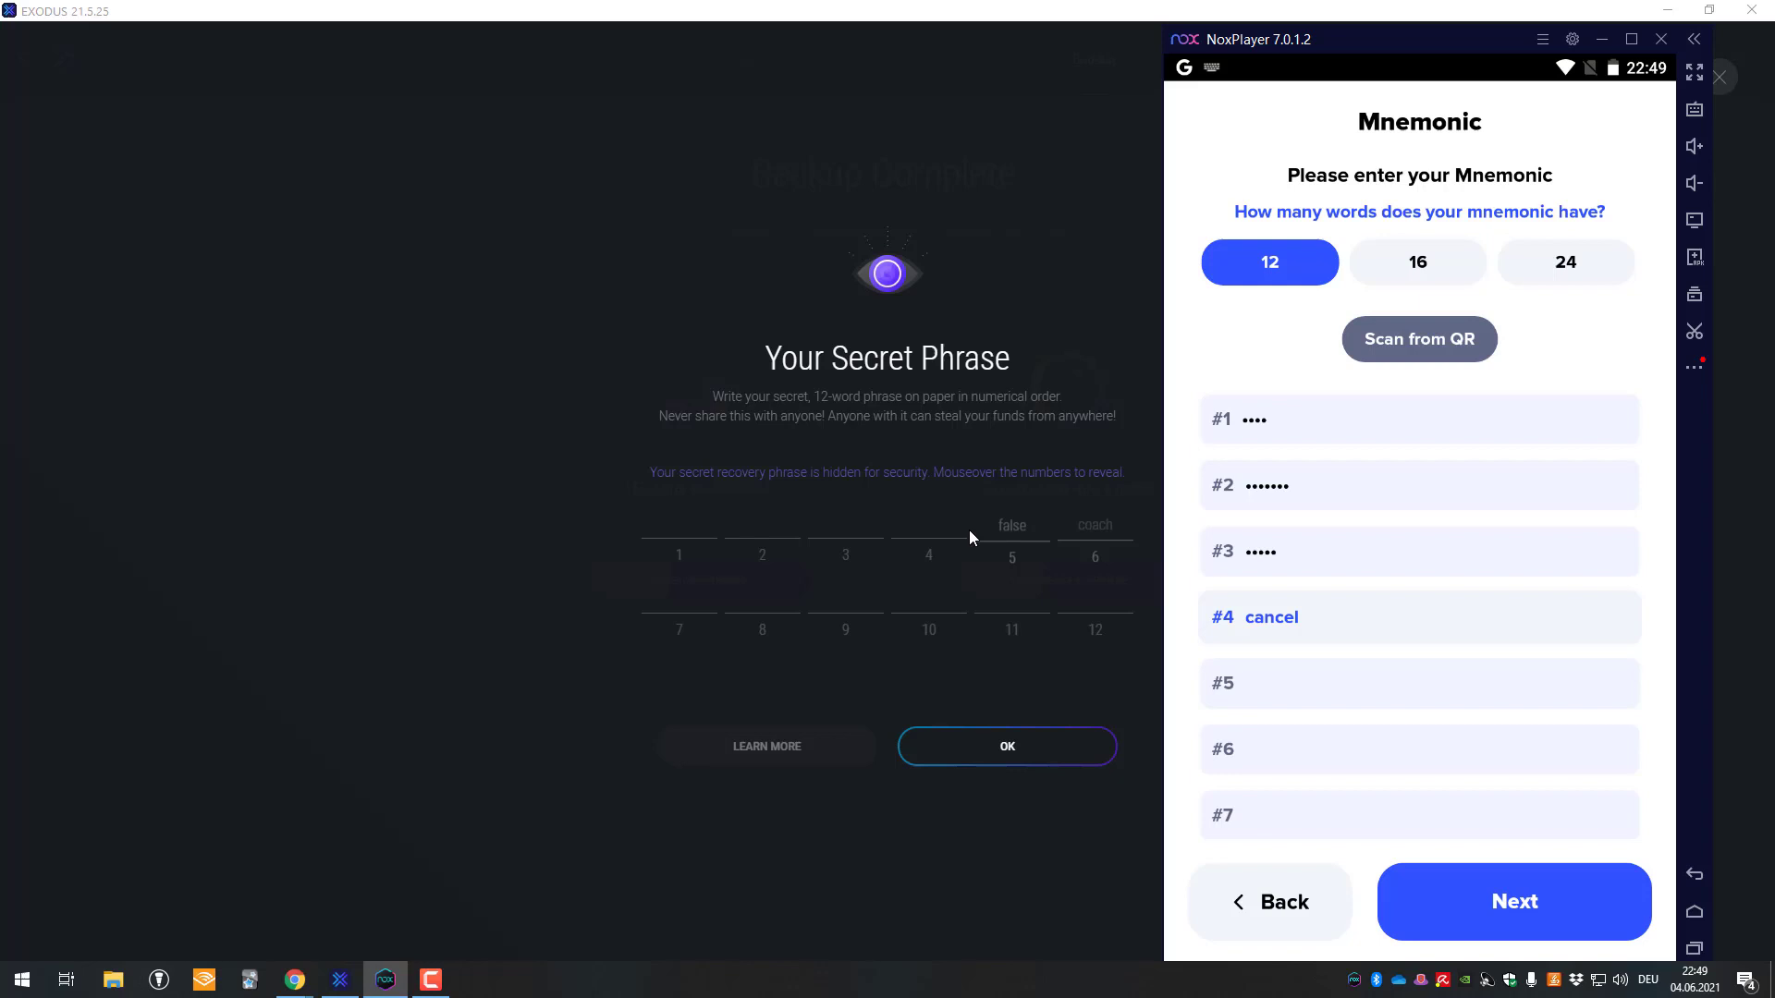
click(1312, 699)
click(1318, 753)
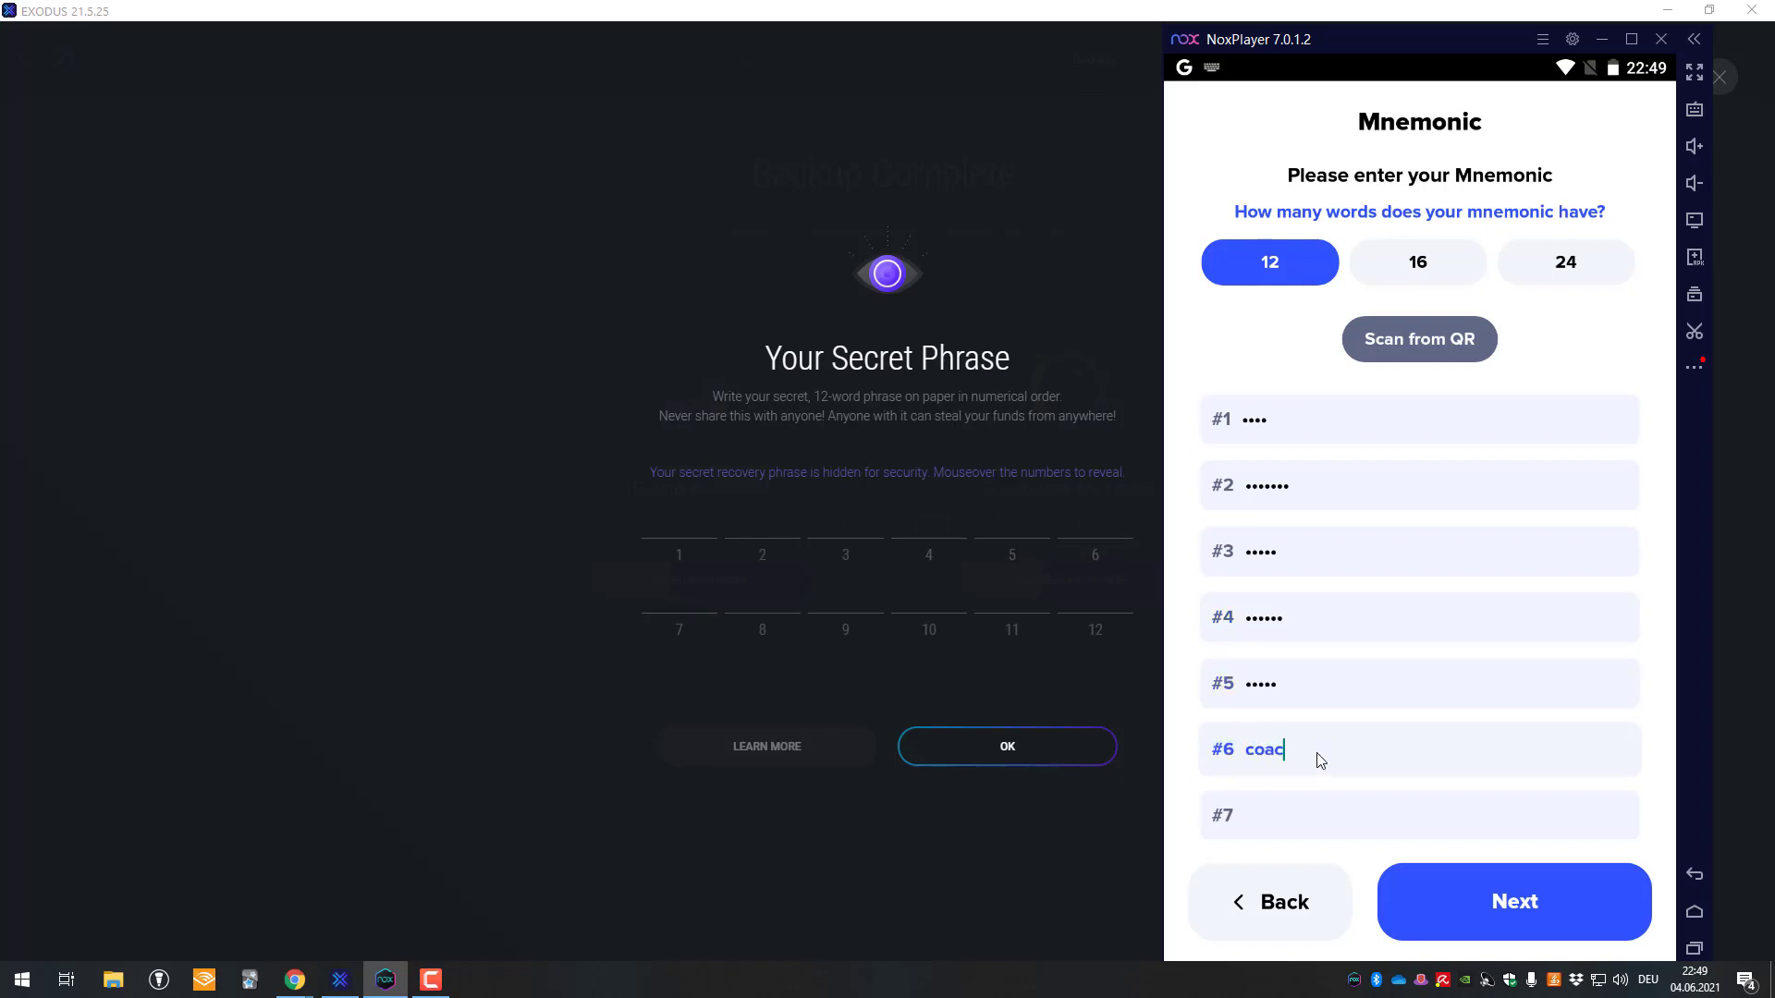
- Enter the remaining recovery words #7–#12 into the mnemonic fields
click(1323, 821)
scroll(1331, 814, down, 5)
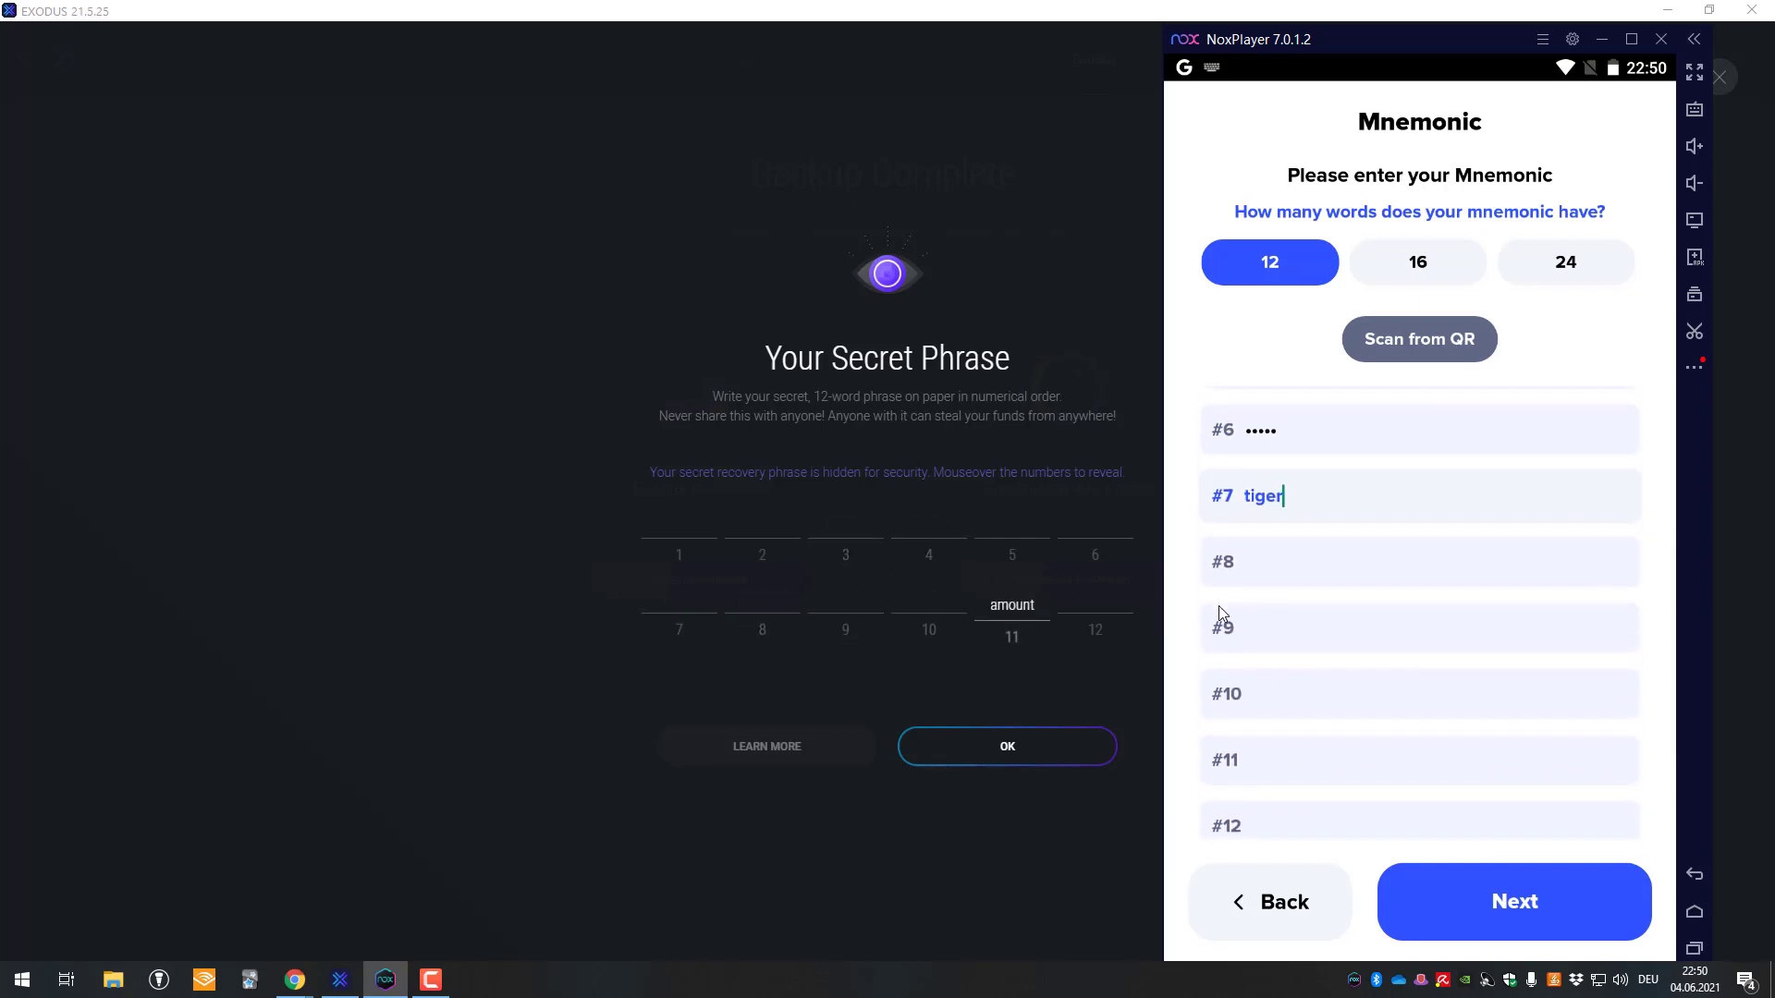
click(1274, 566)
click(1376, 636)
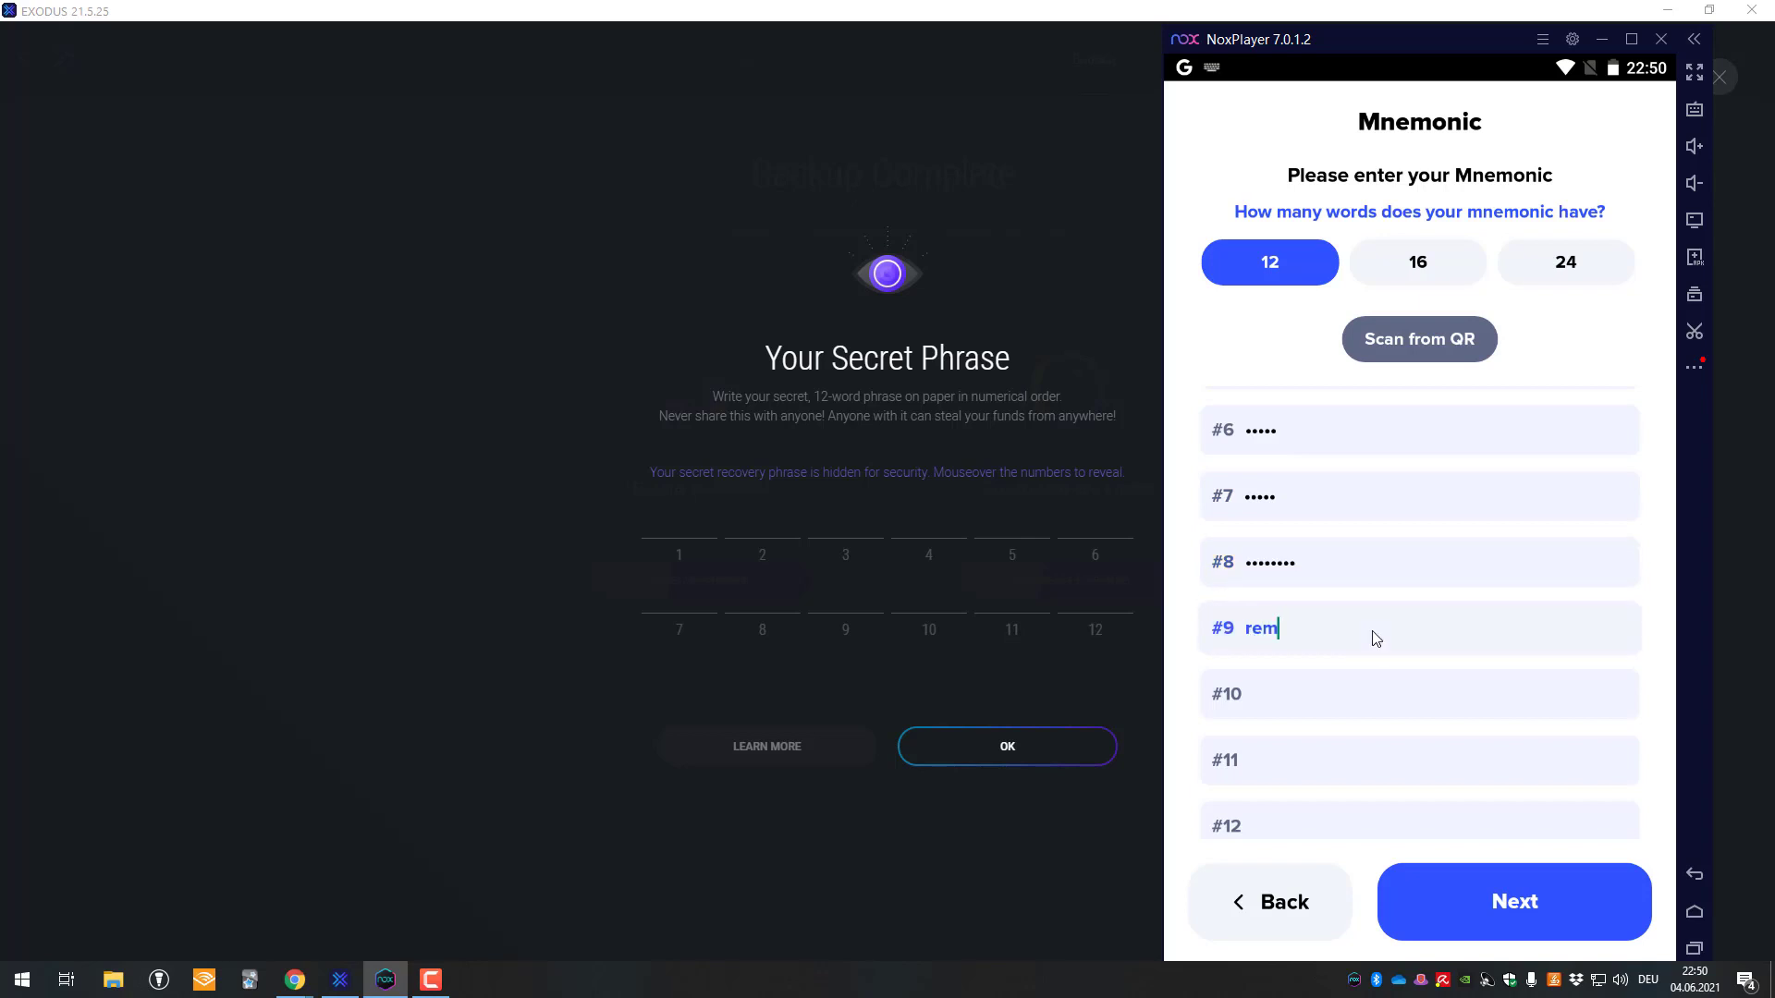
scroll(1335, 684, up, 1)
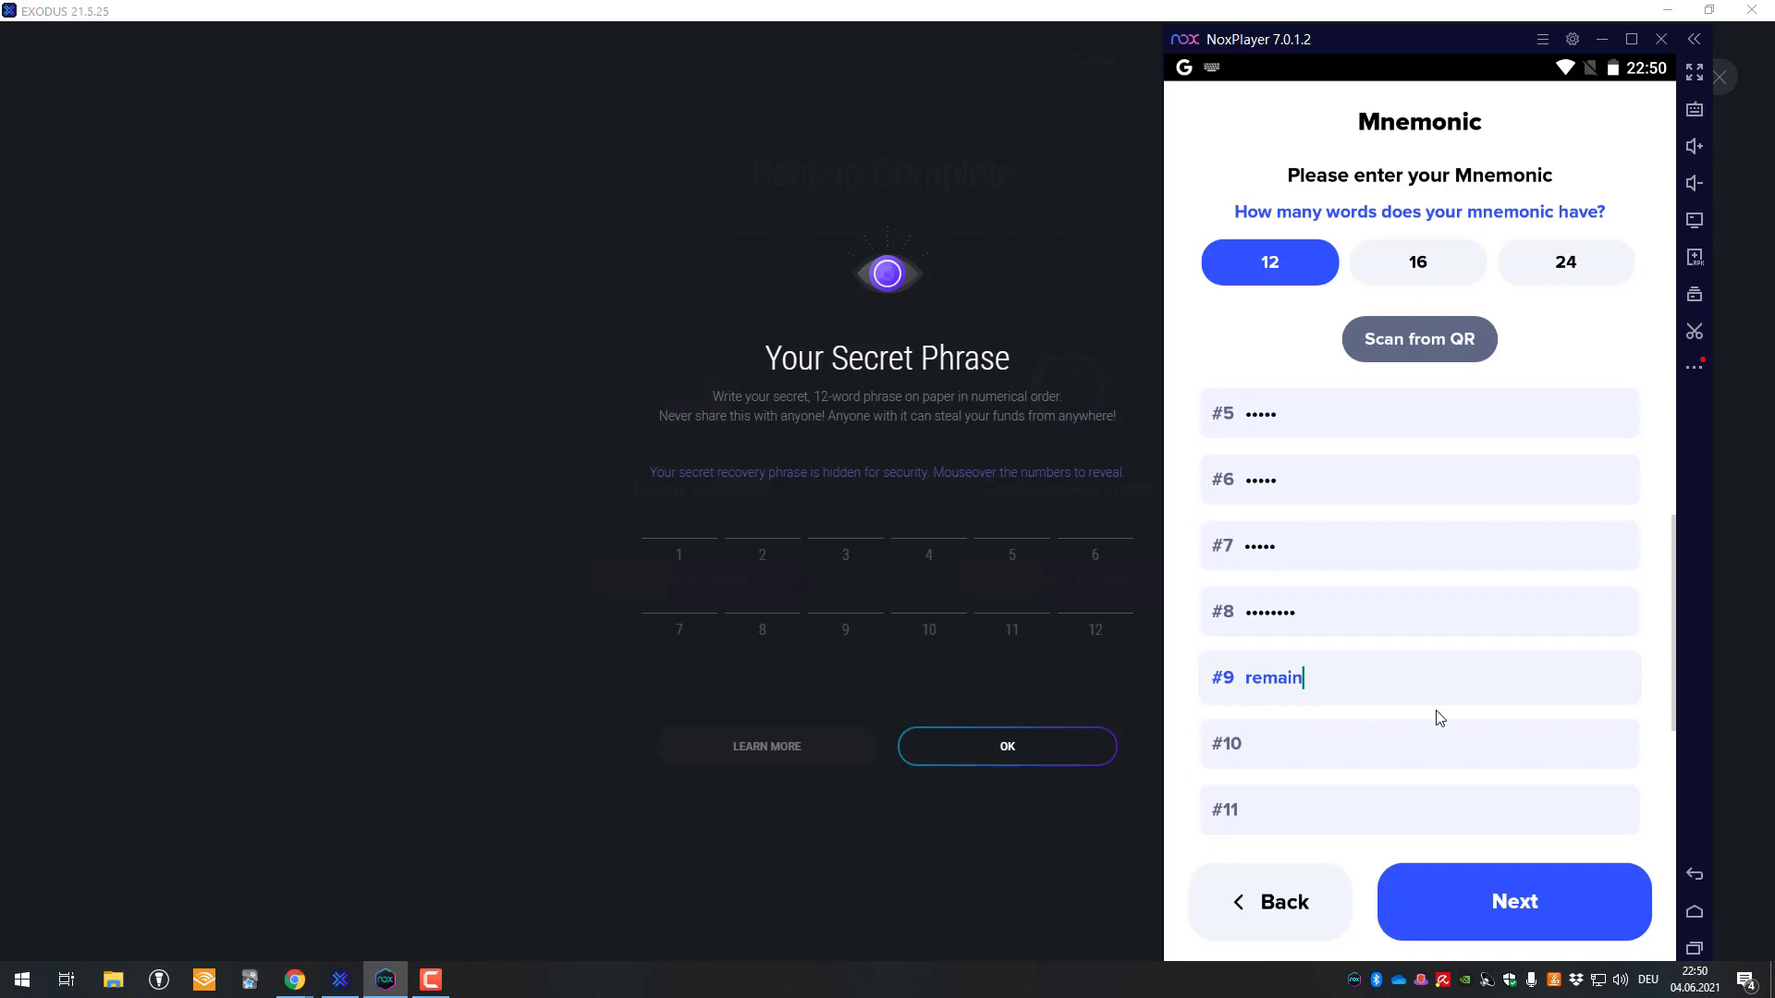
click(1436, 751)
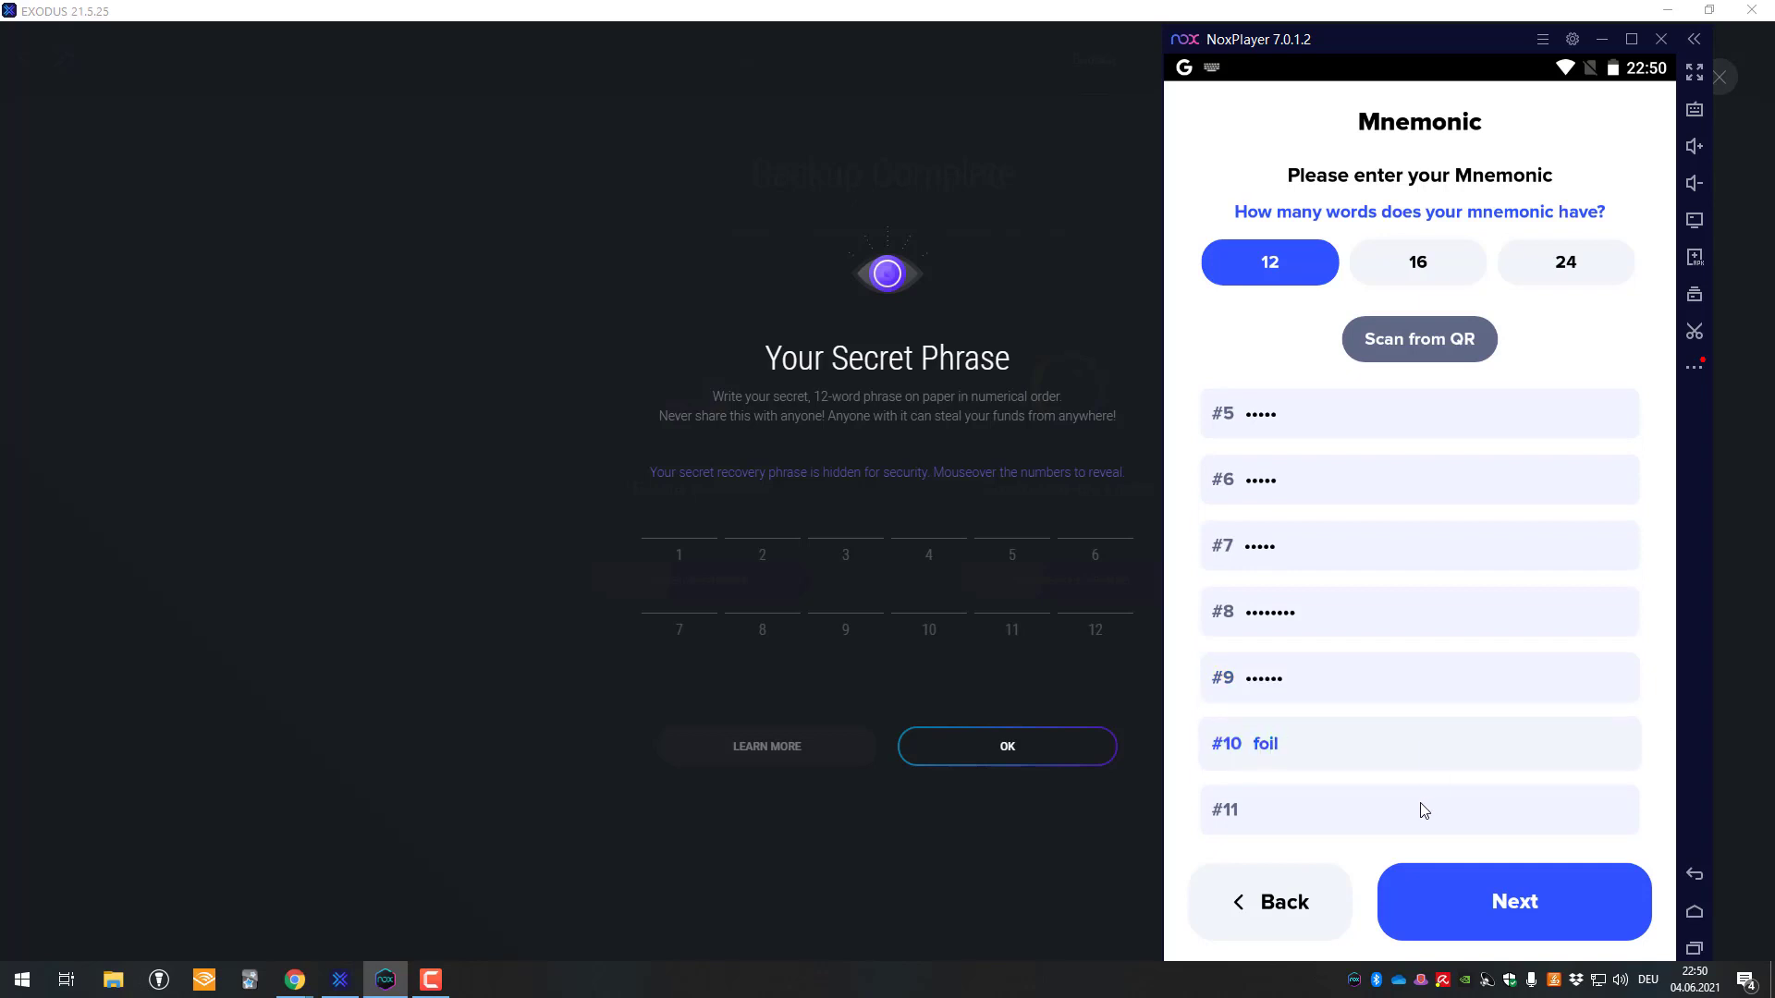
click(1421, 818)
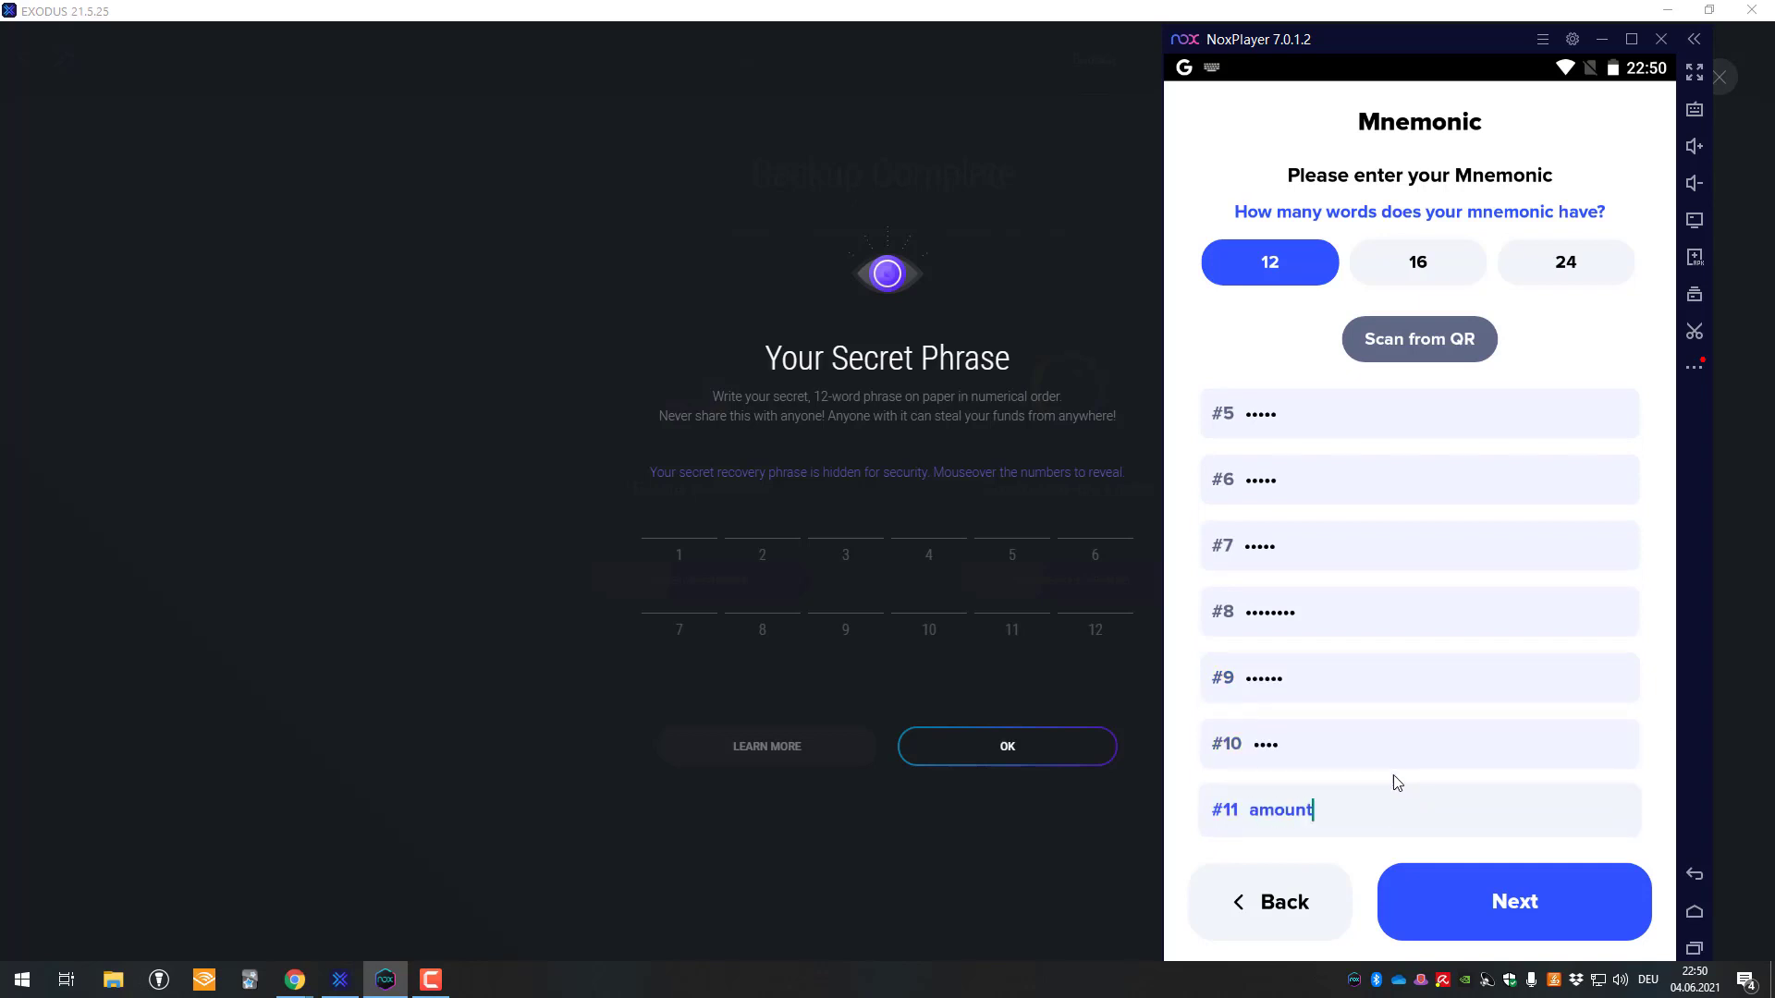
scroll(1394, 775, down, 3)
click(1290, 652)
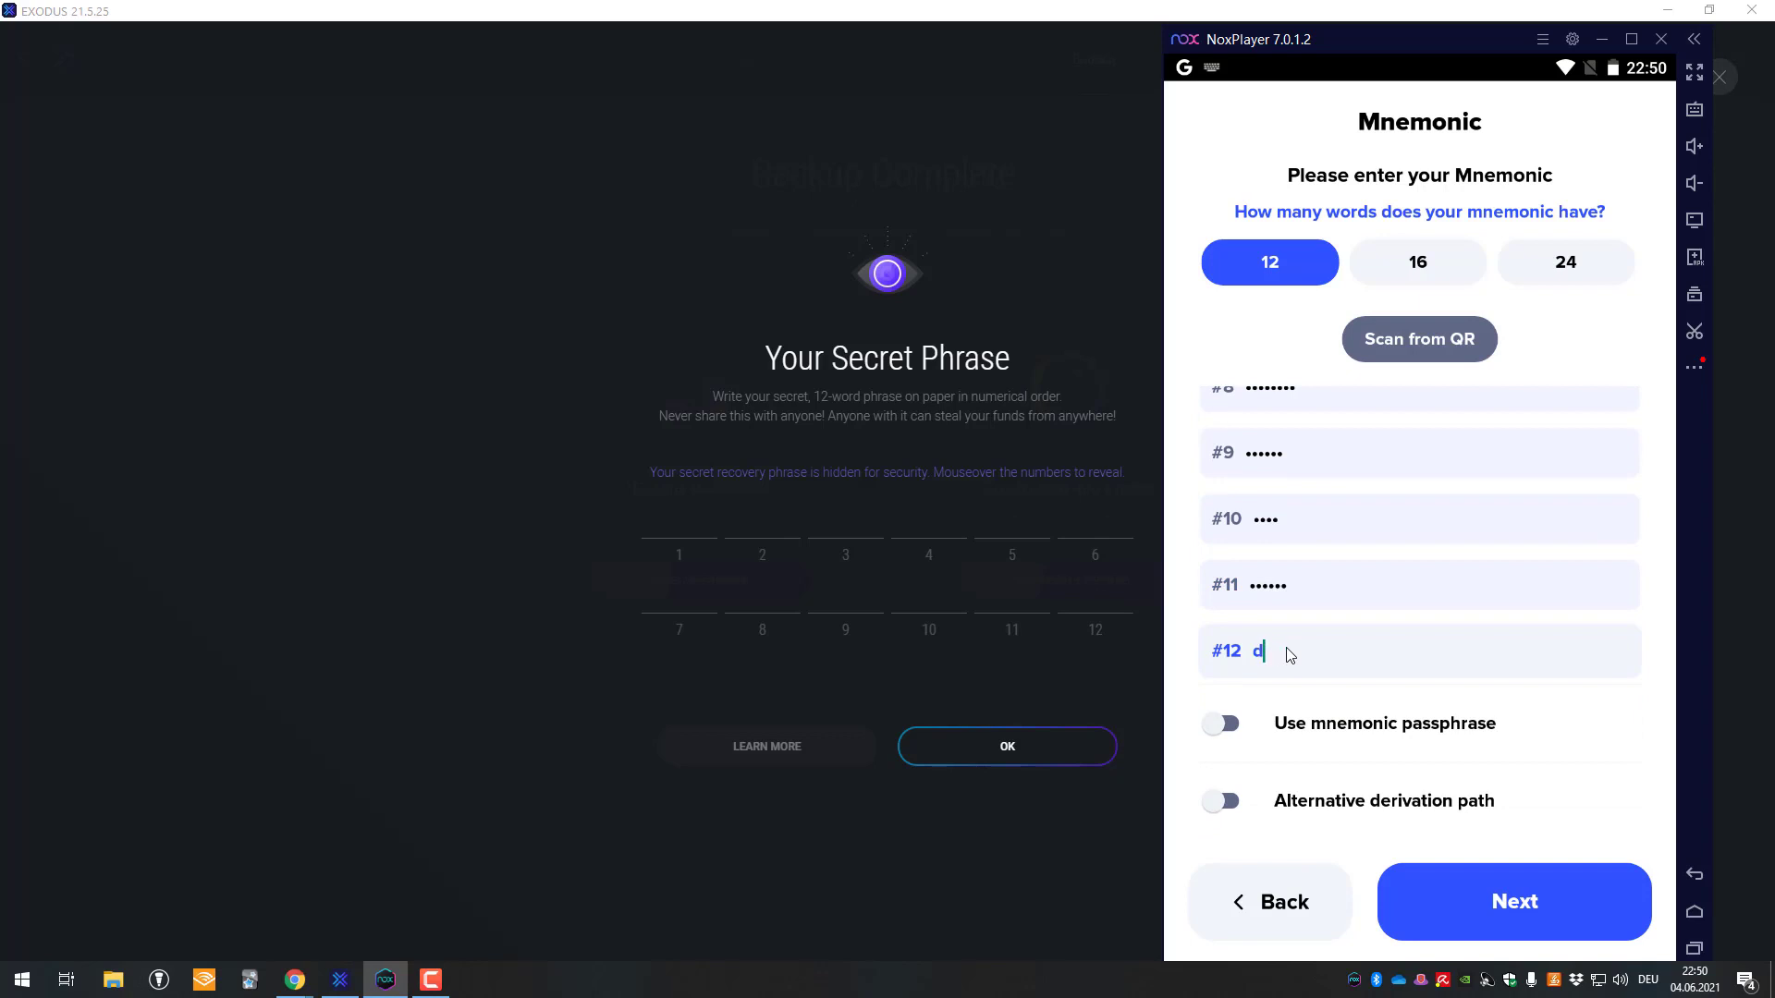
- Submit the phrase in XUMM, close Exodus's phrase view and go to its Assets list
click(1516, 899)
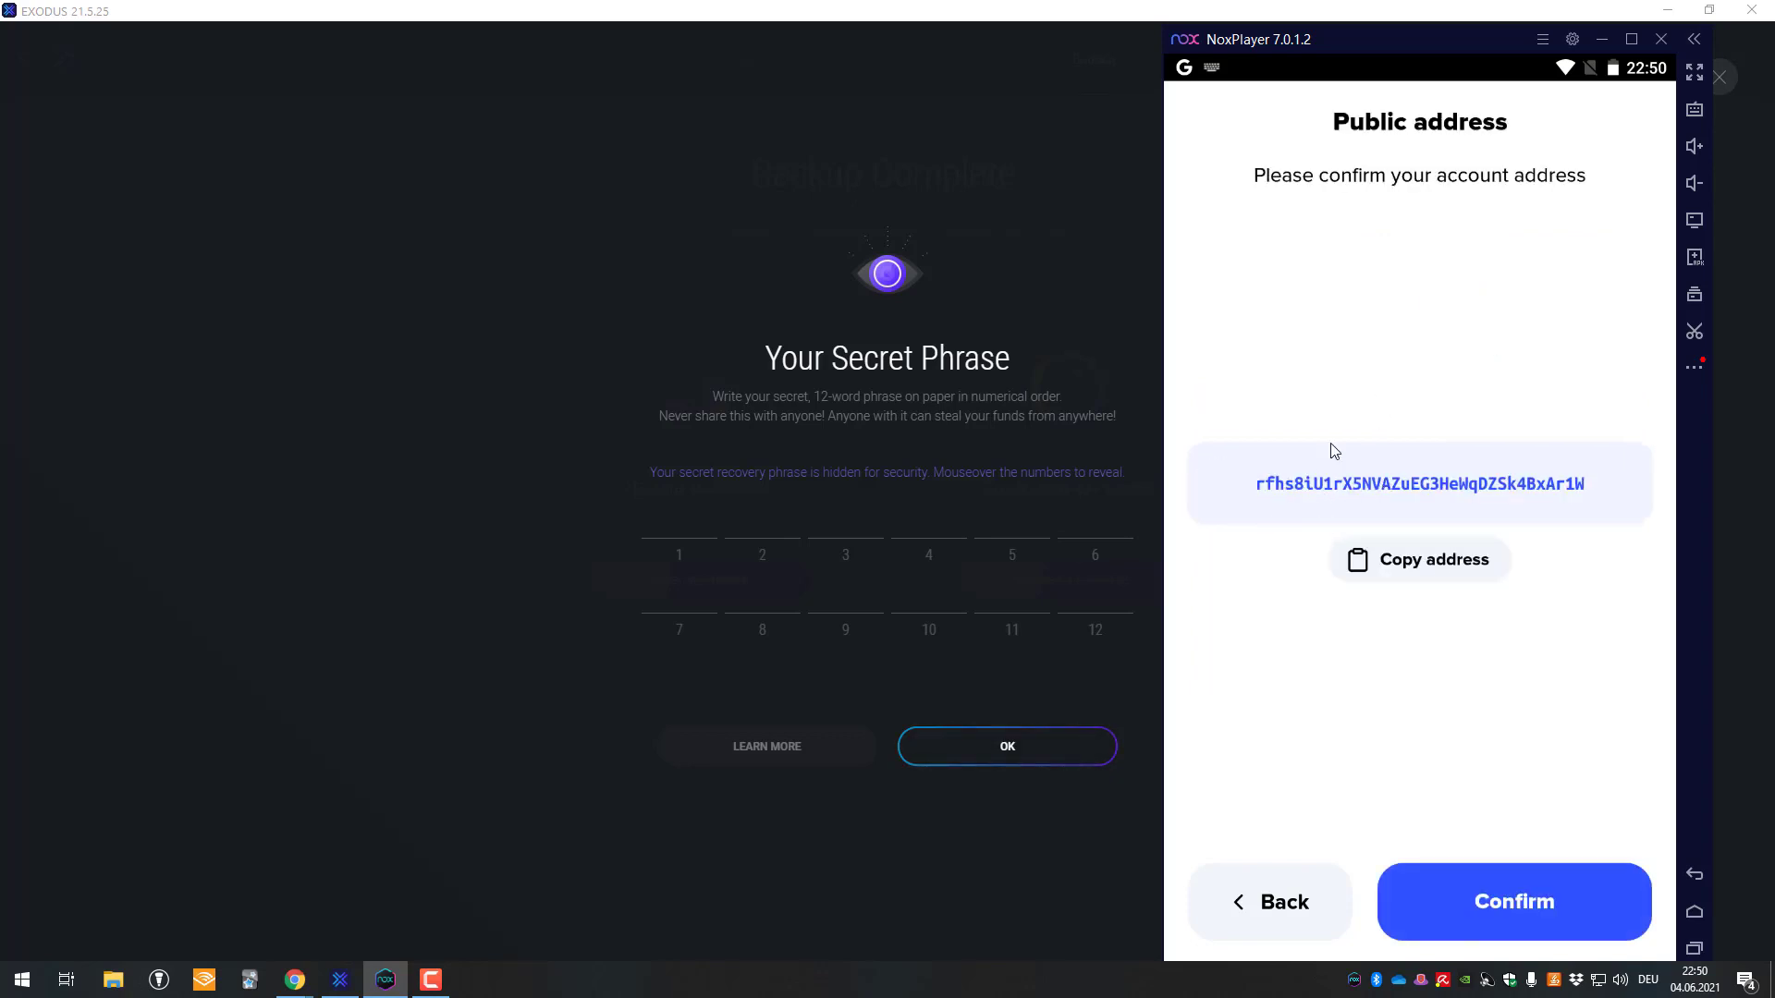
click(1046, 744)
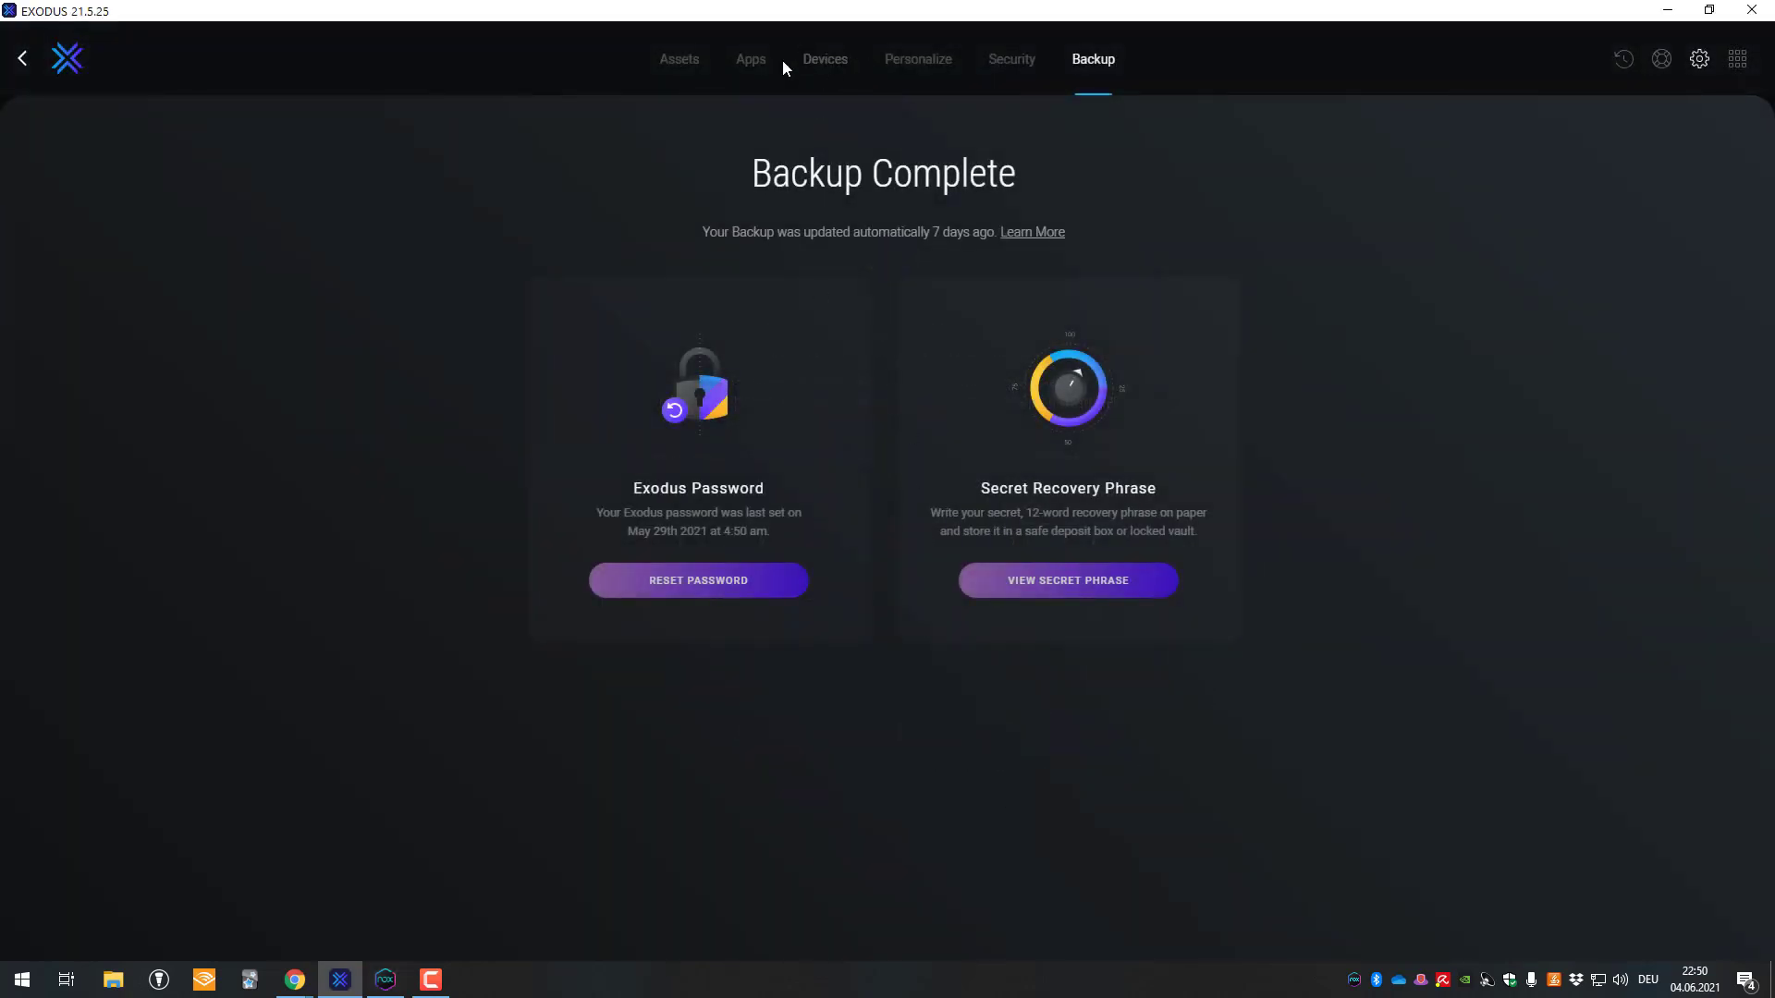
click(751, 61)
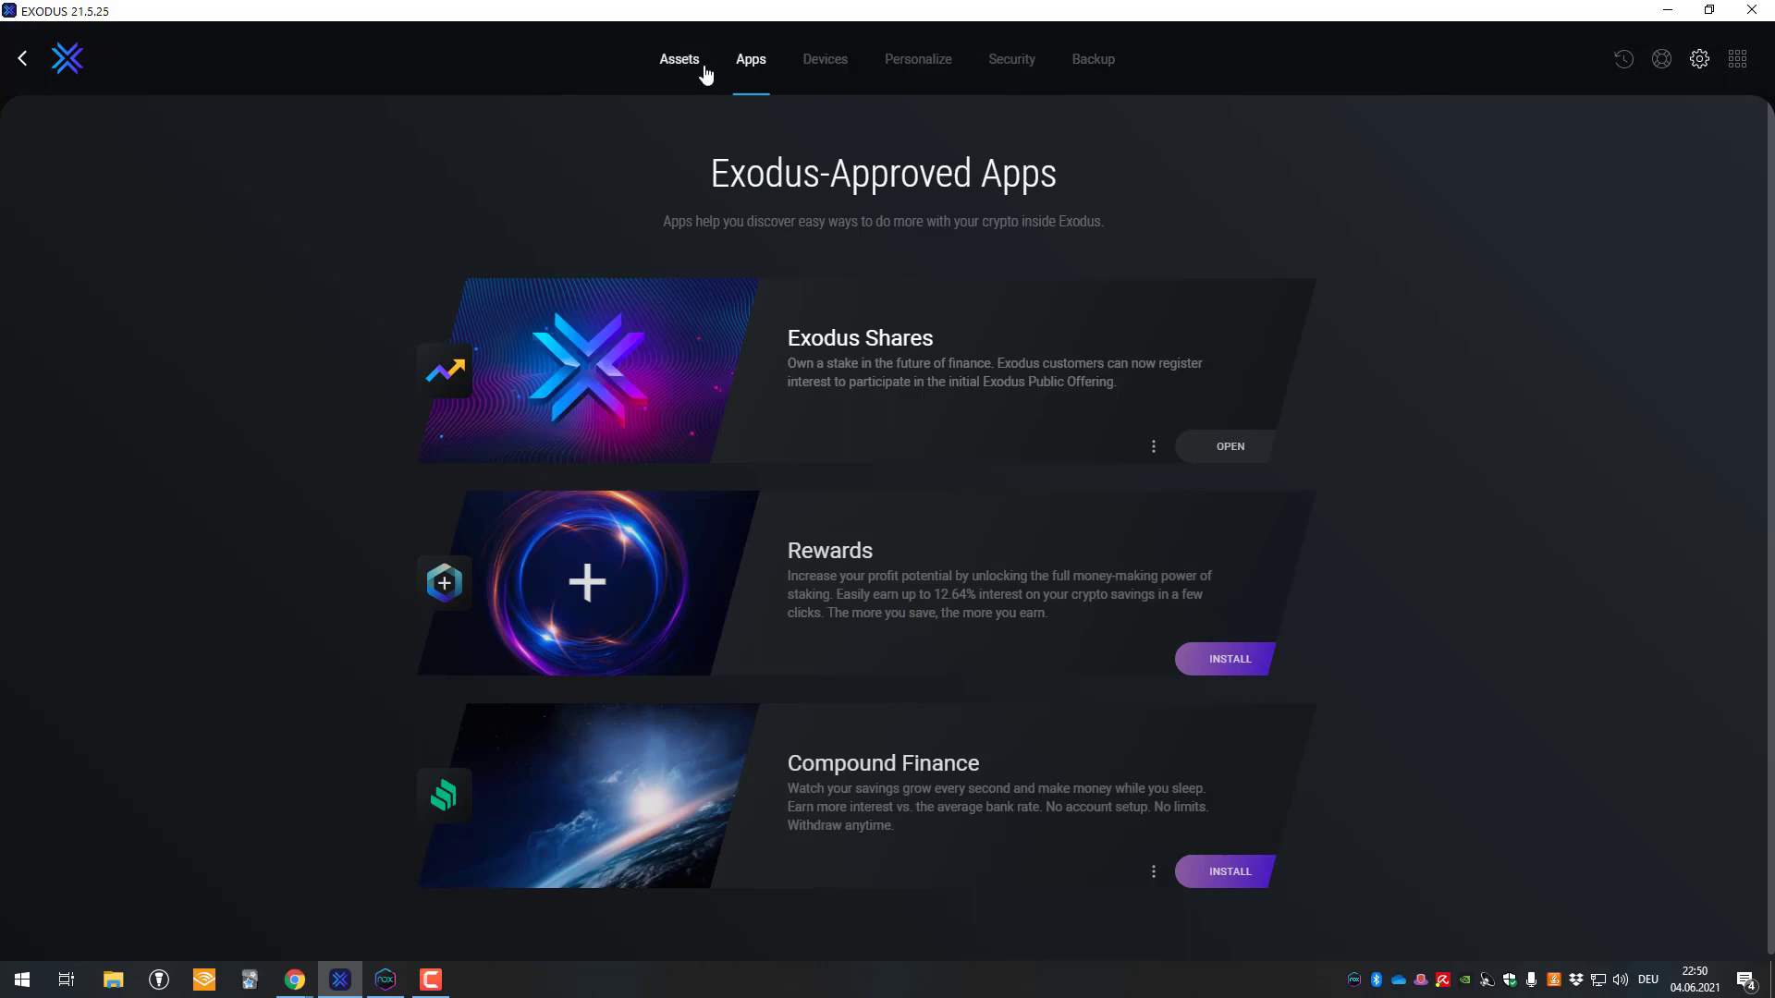
click(702, 65)
- Search Exodus assets for 'xrp' to show its receive address beside XUMM's proposed address
scroll(684, 490, down, 3)
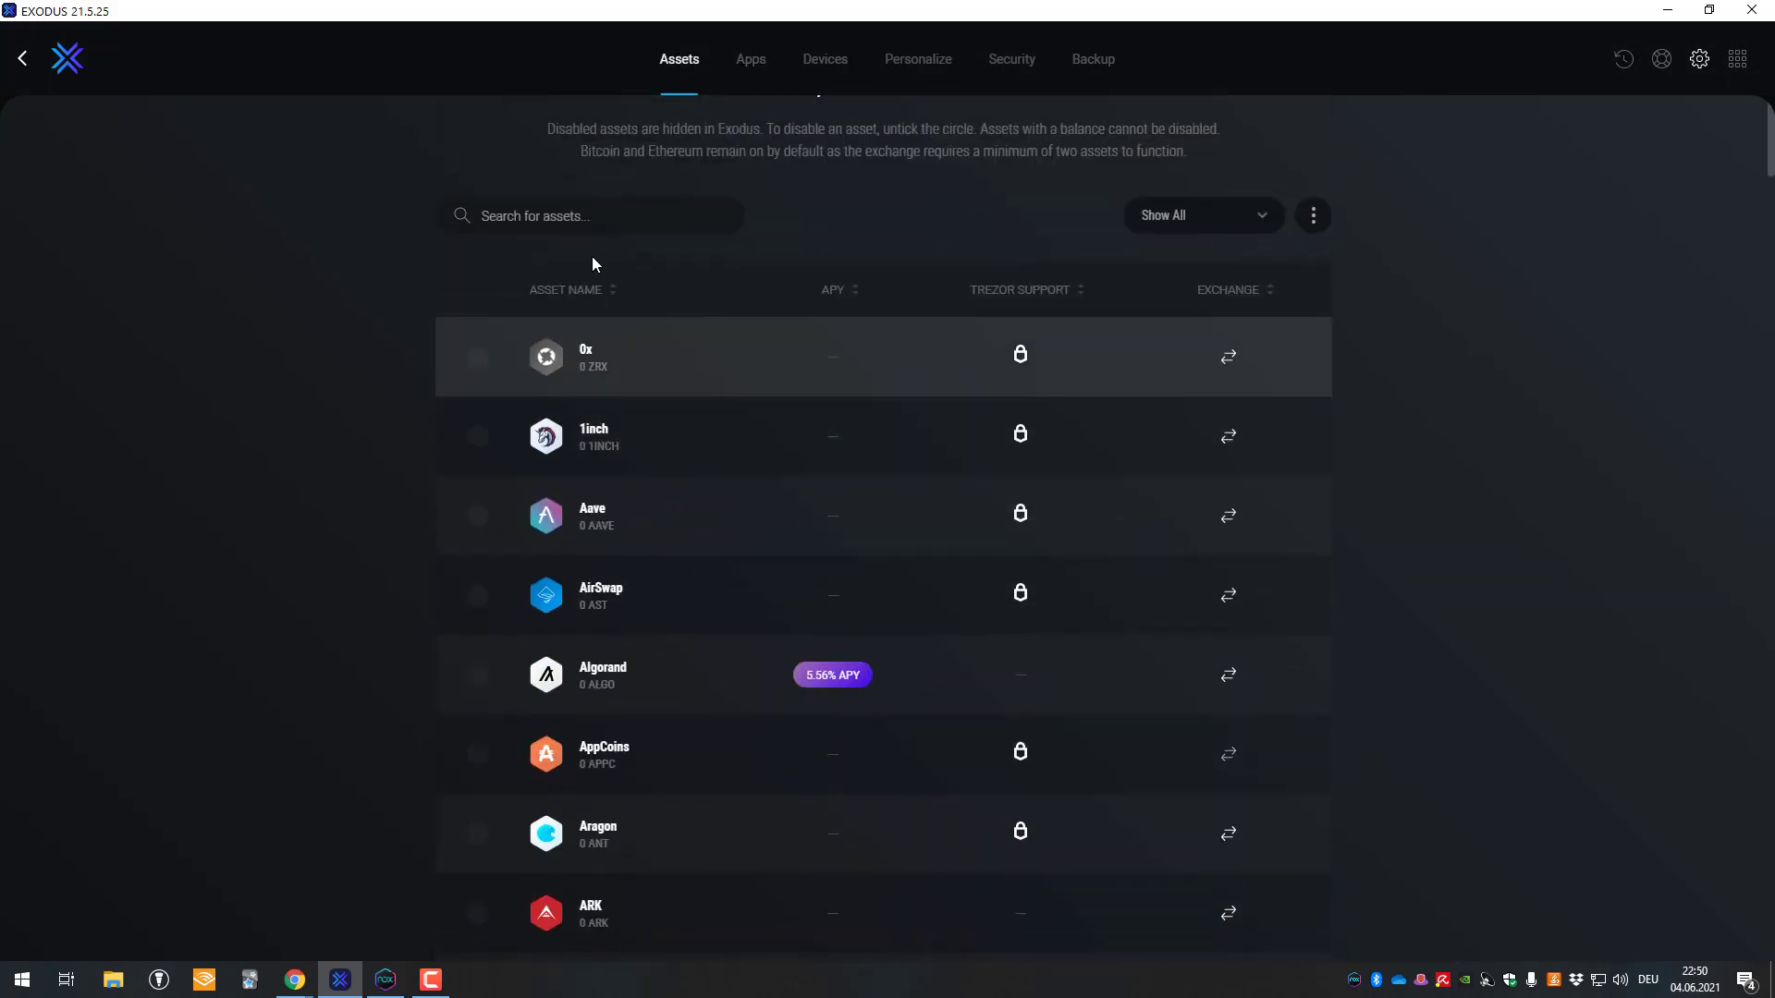
click(592, 215)
text(xrp)
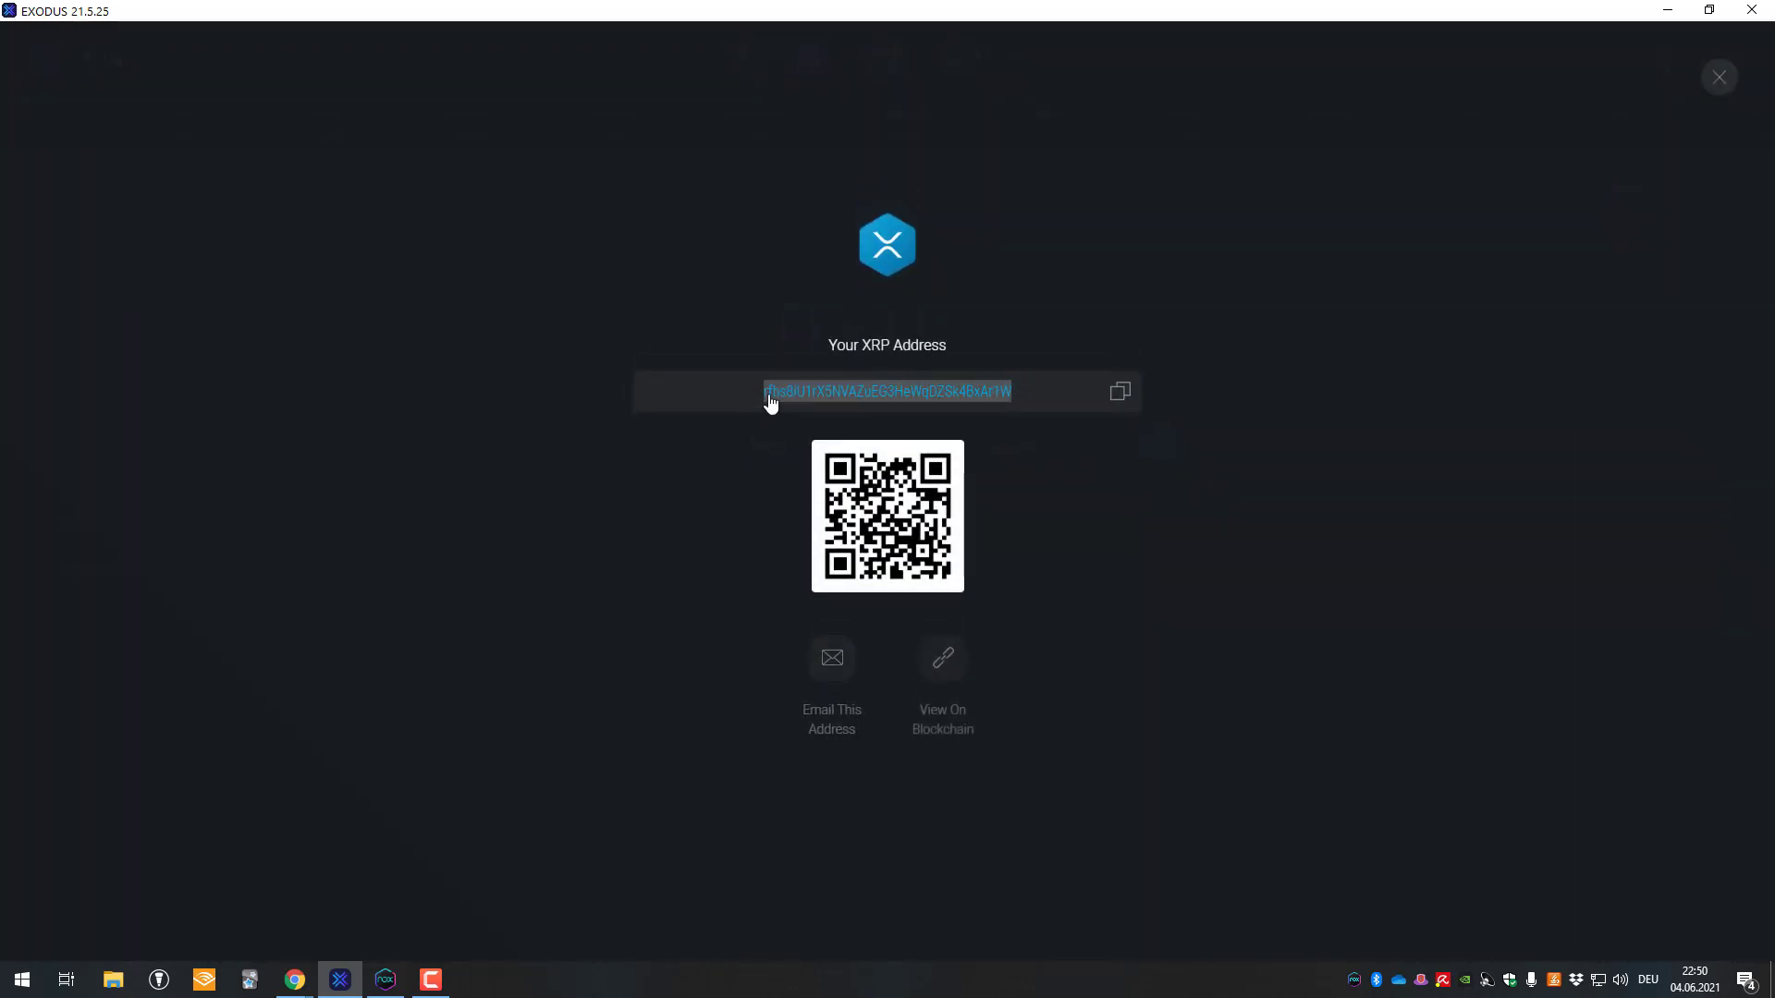
click(385, 980)
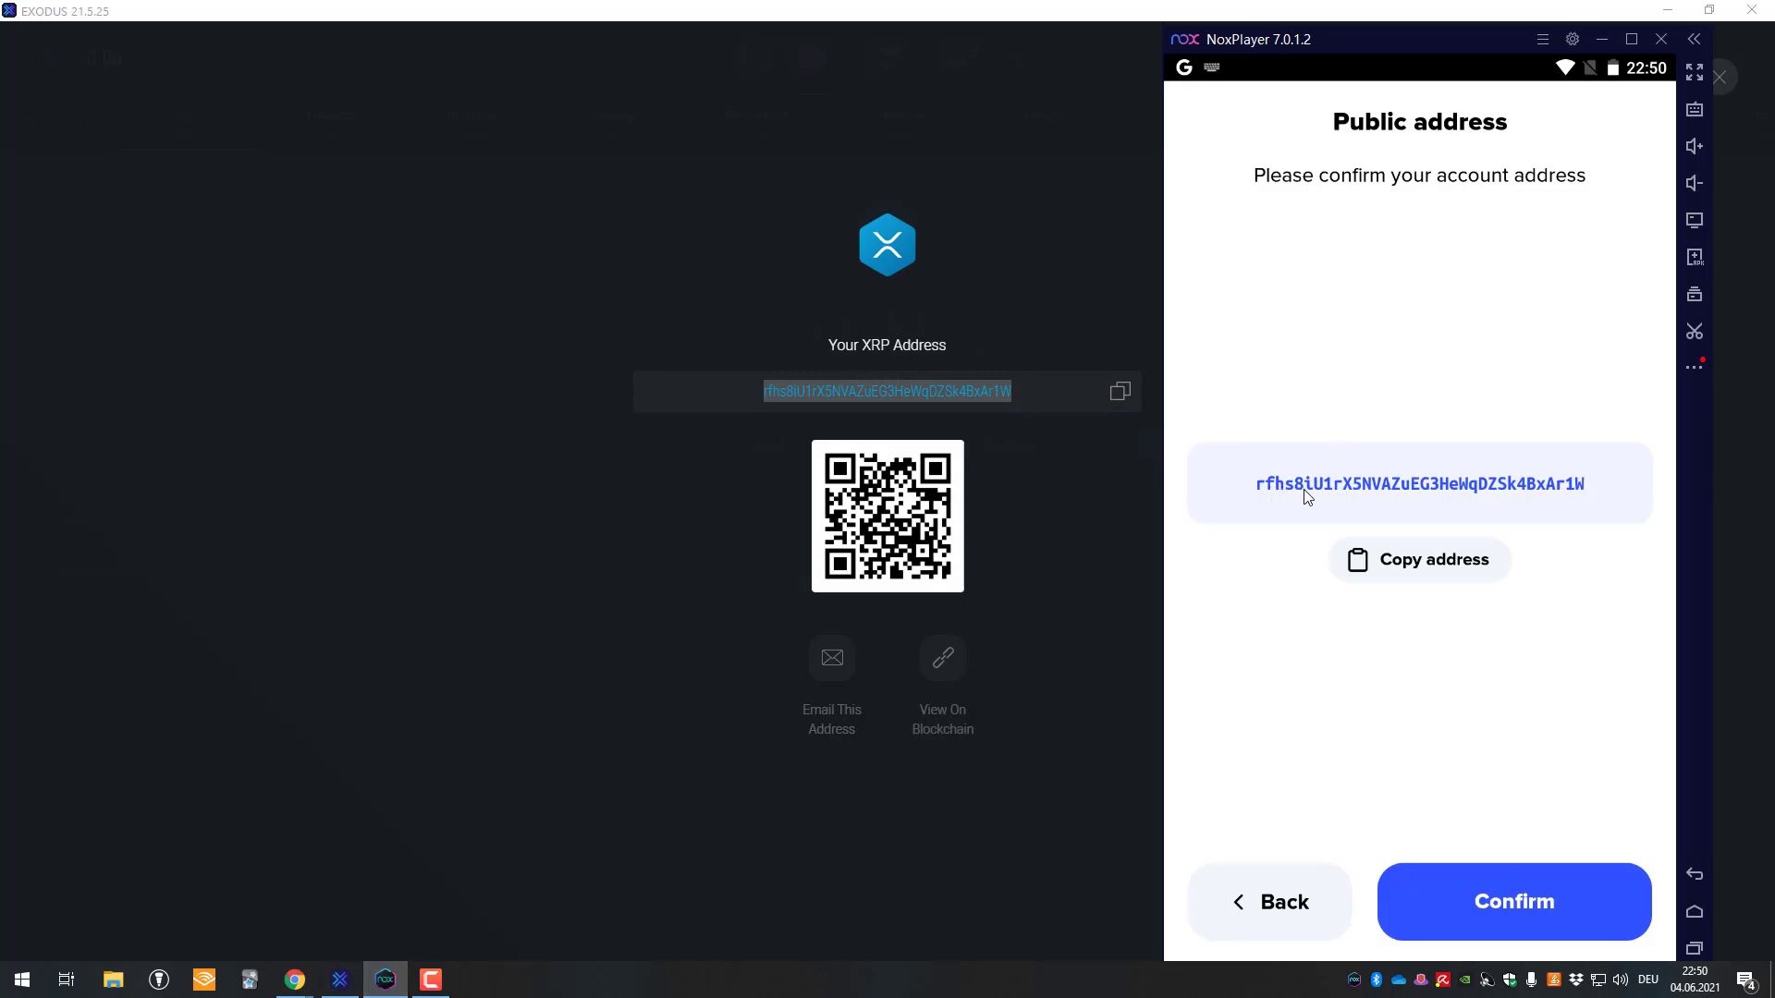
- Confirm the public address, label the account 'Imported account', and finish to the home screen
click(1482, 932)
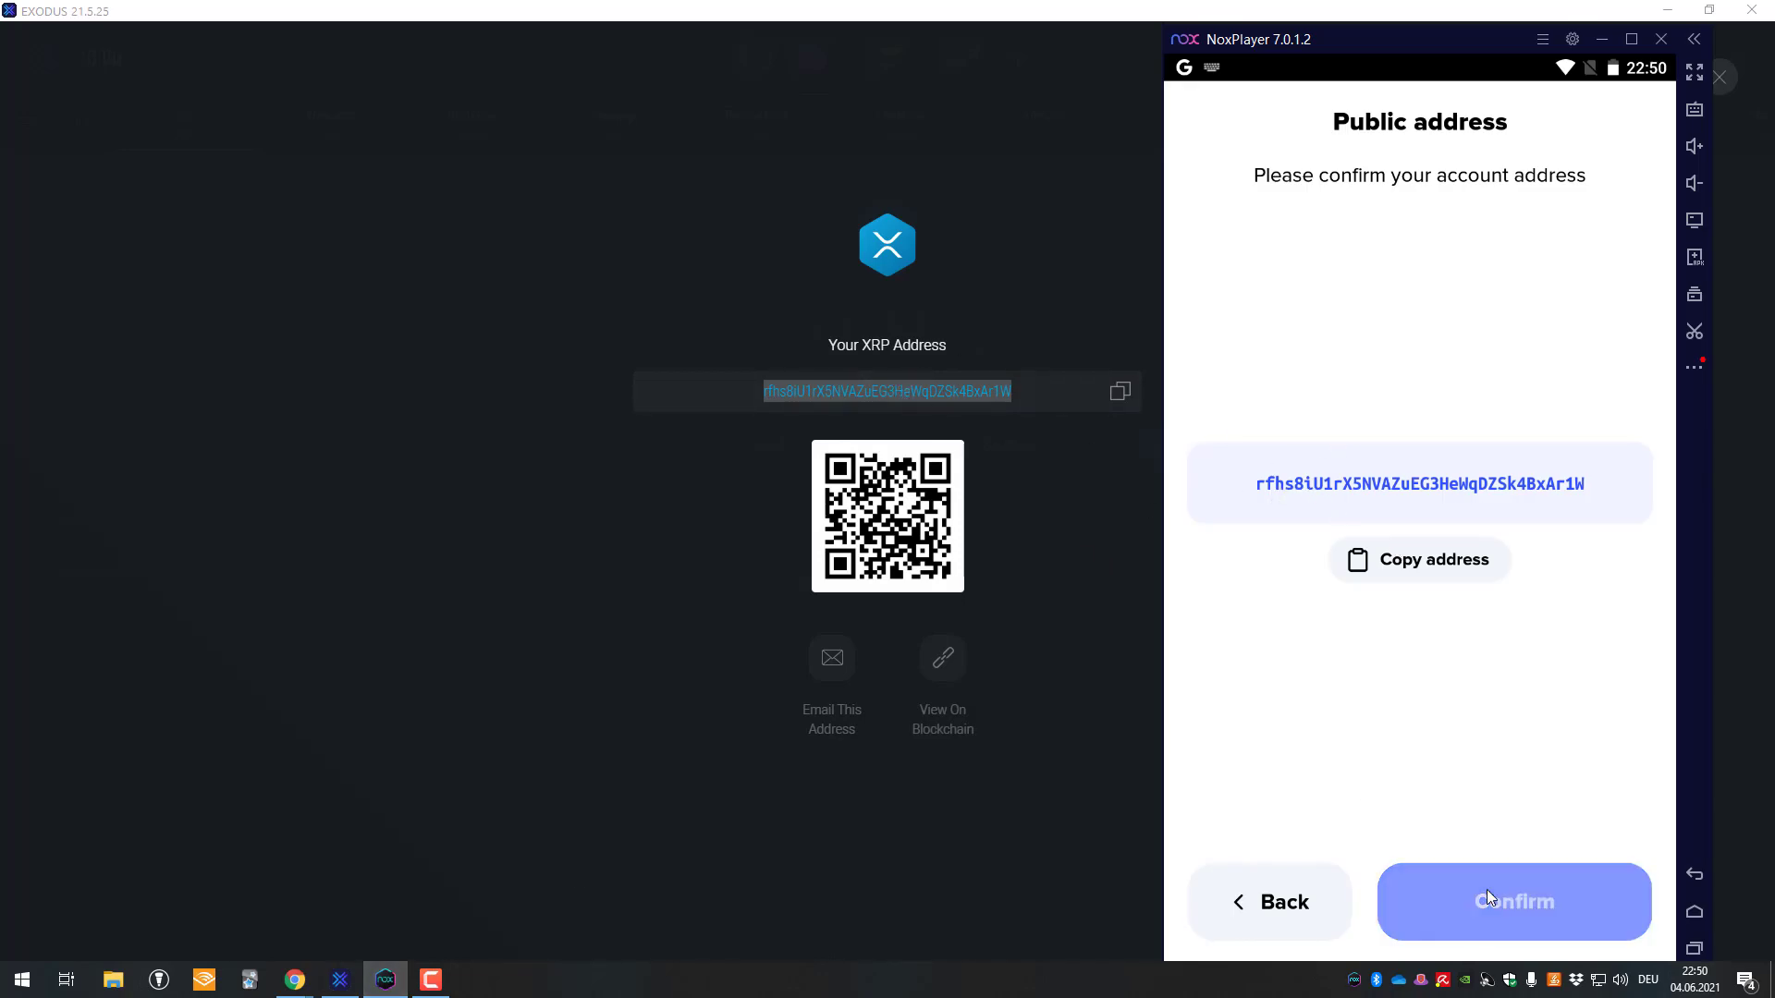
click(1539, 906)
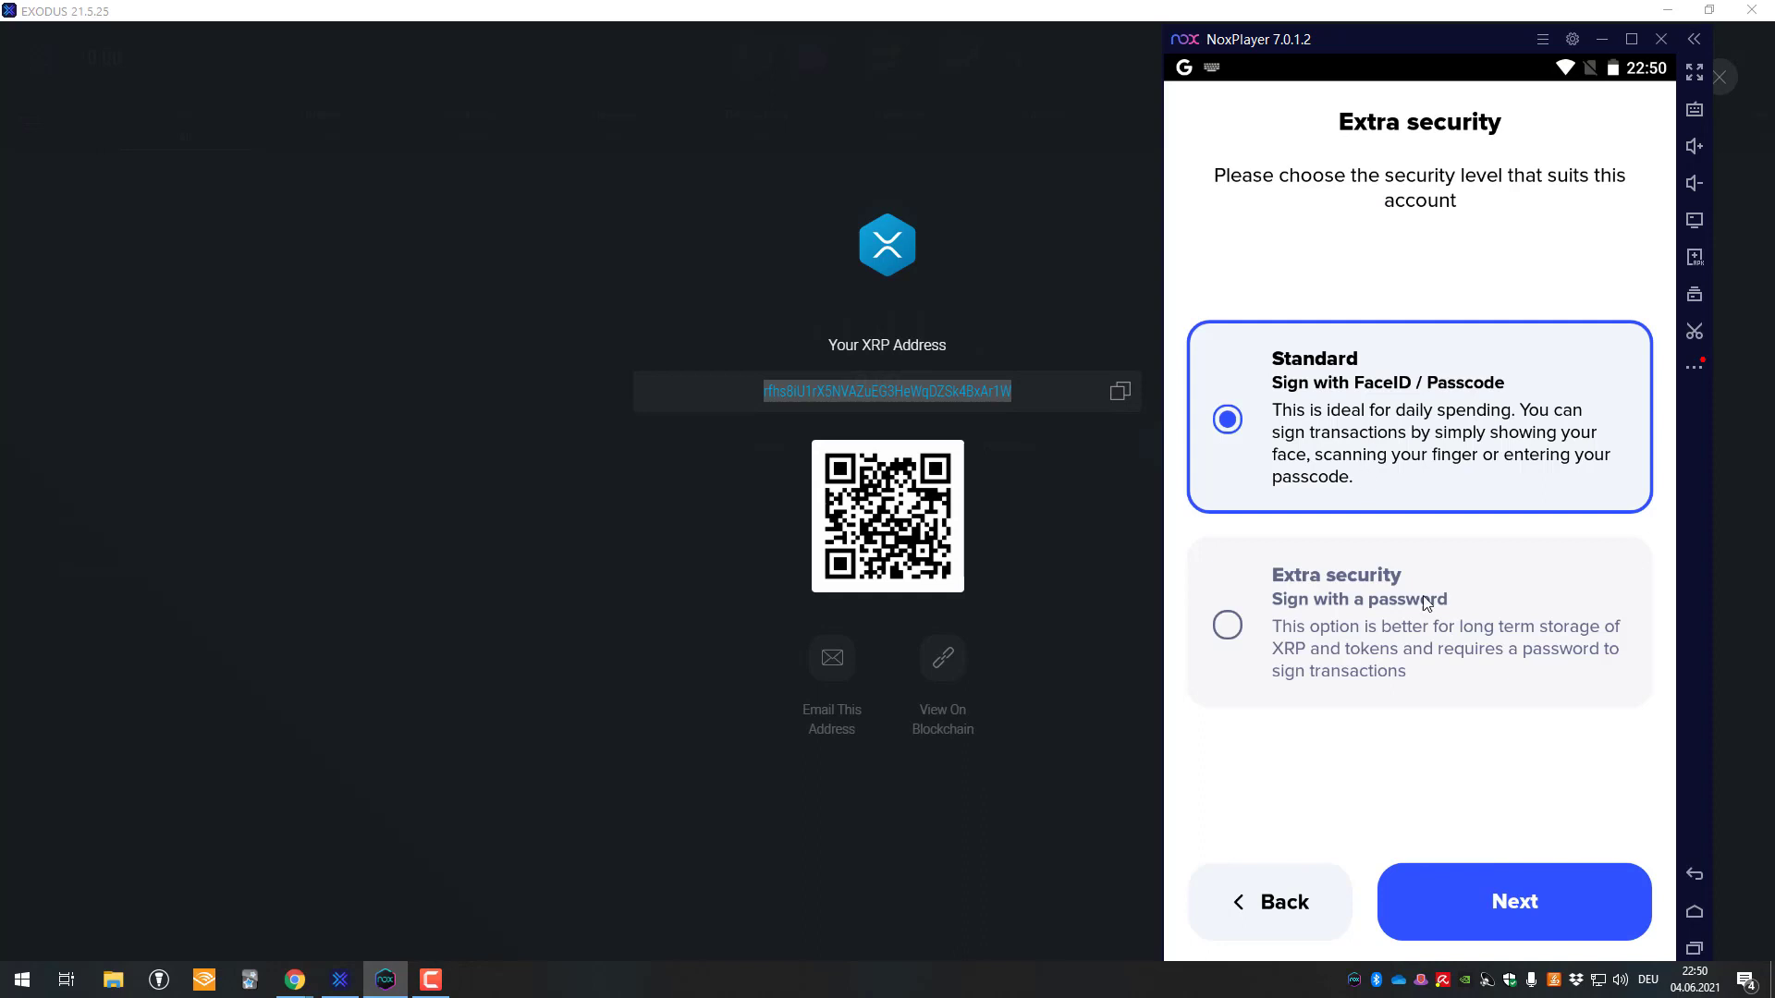
click(1517, 869)
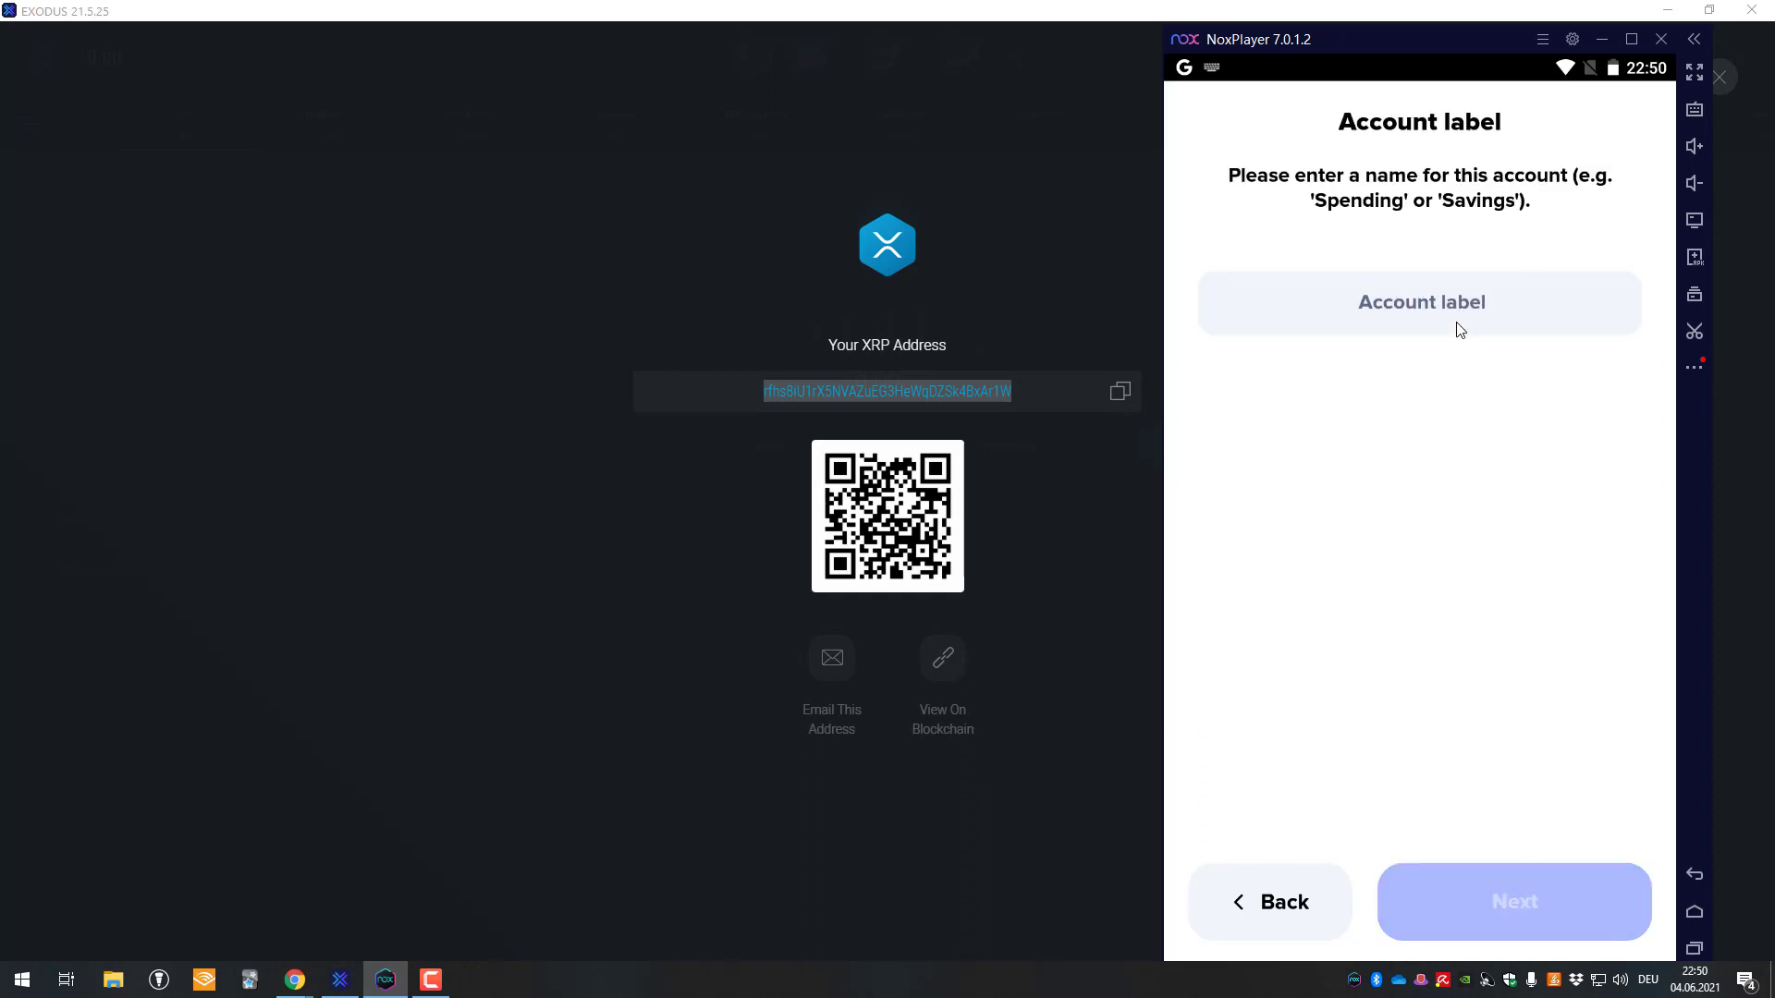
text(Impor)
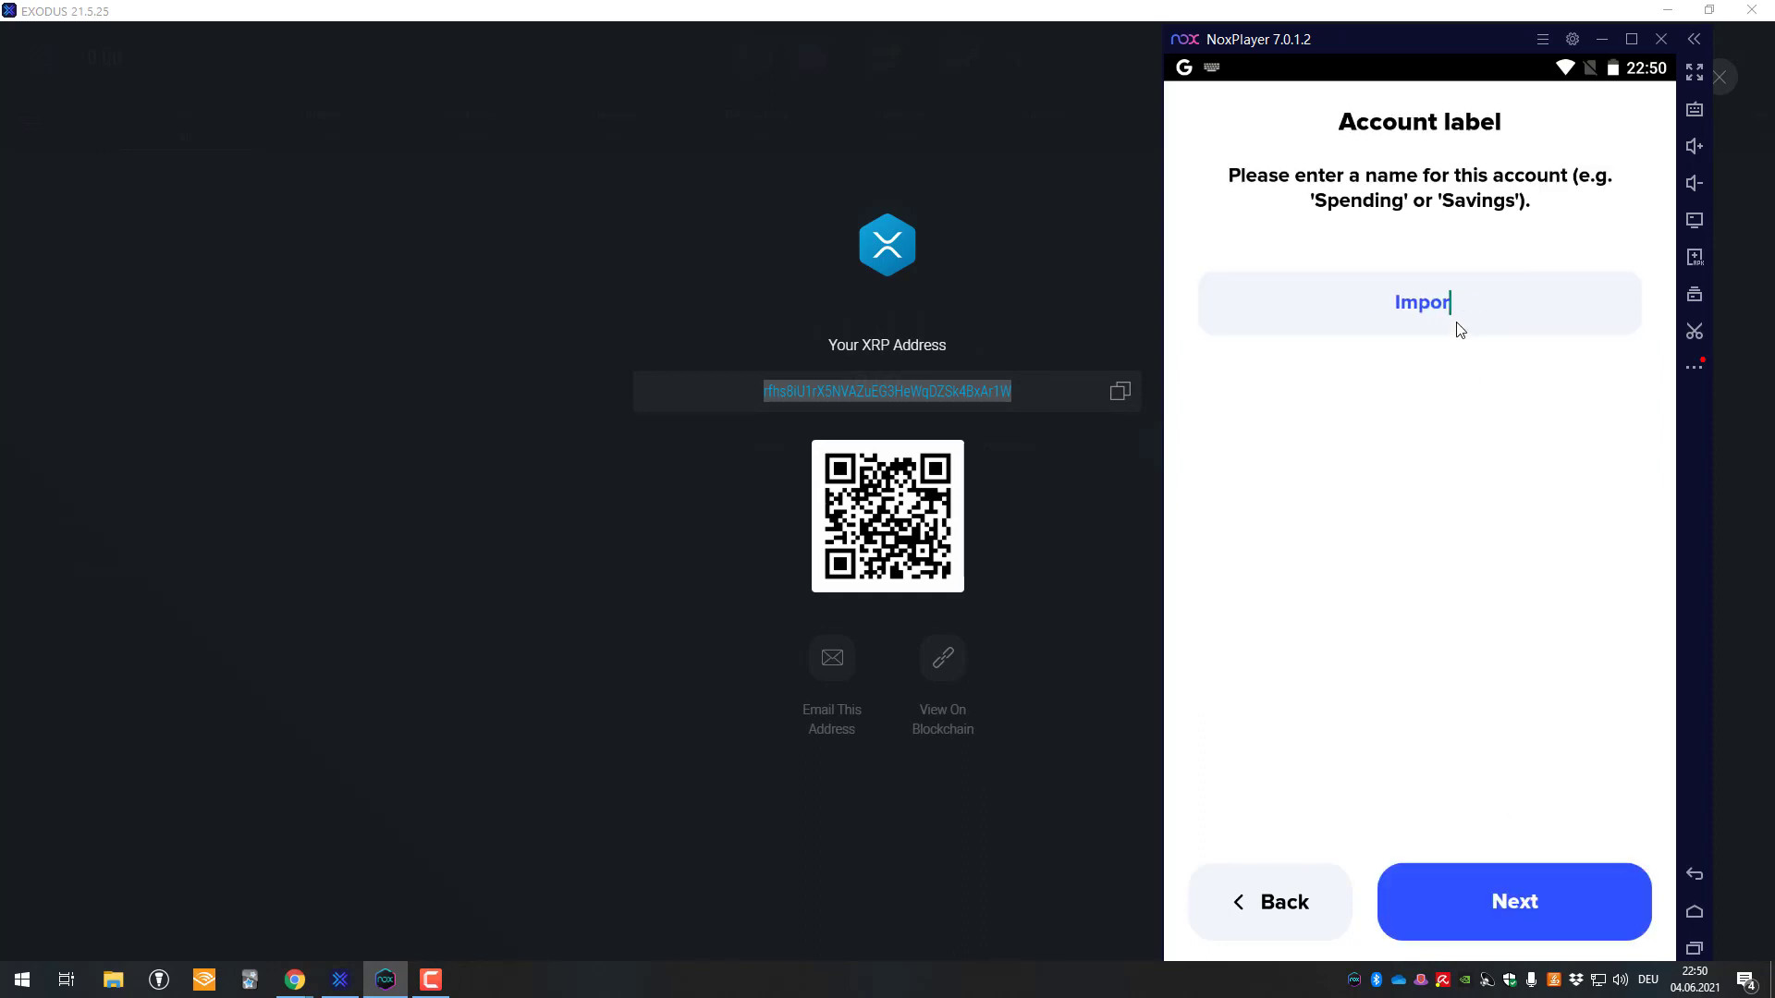
text(ted account)
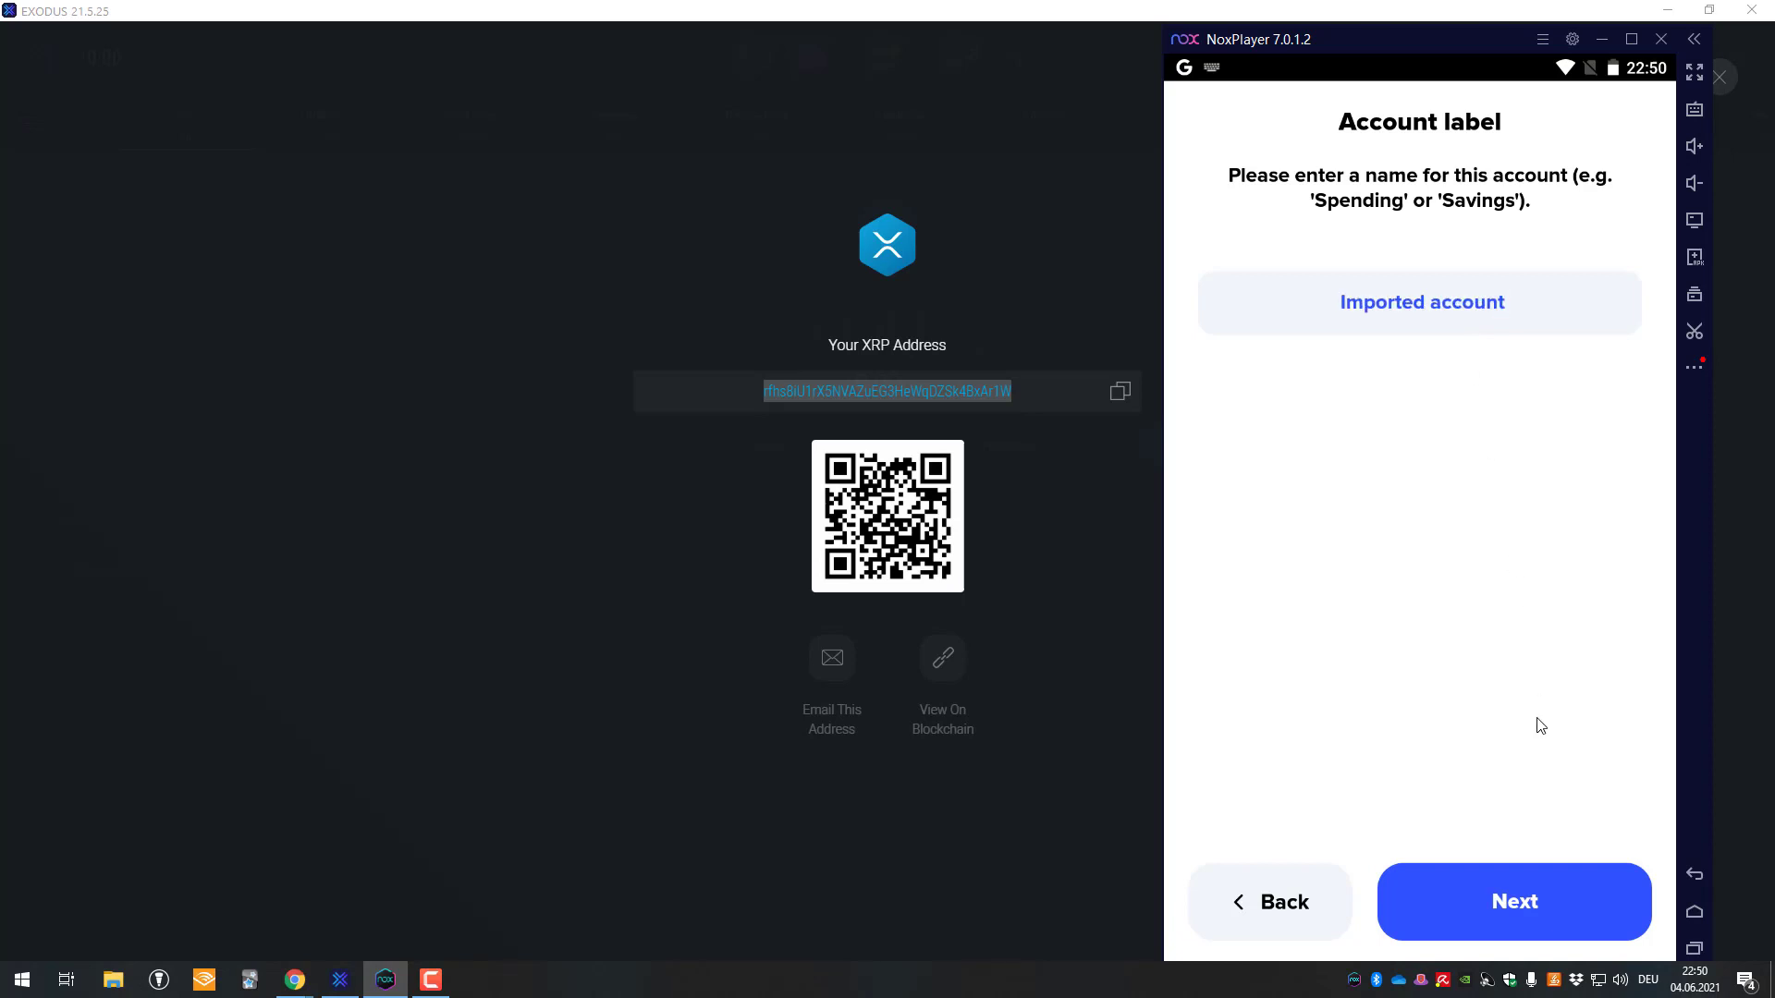
click(1514, 906)
click(1504, 924)
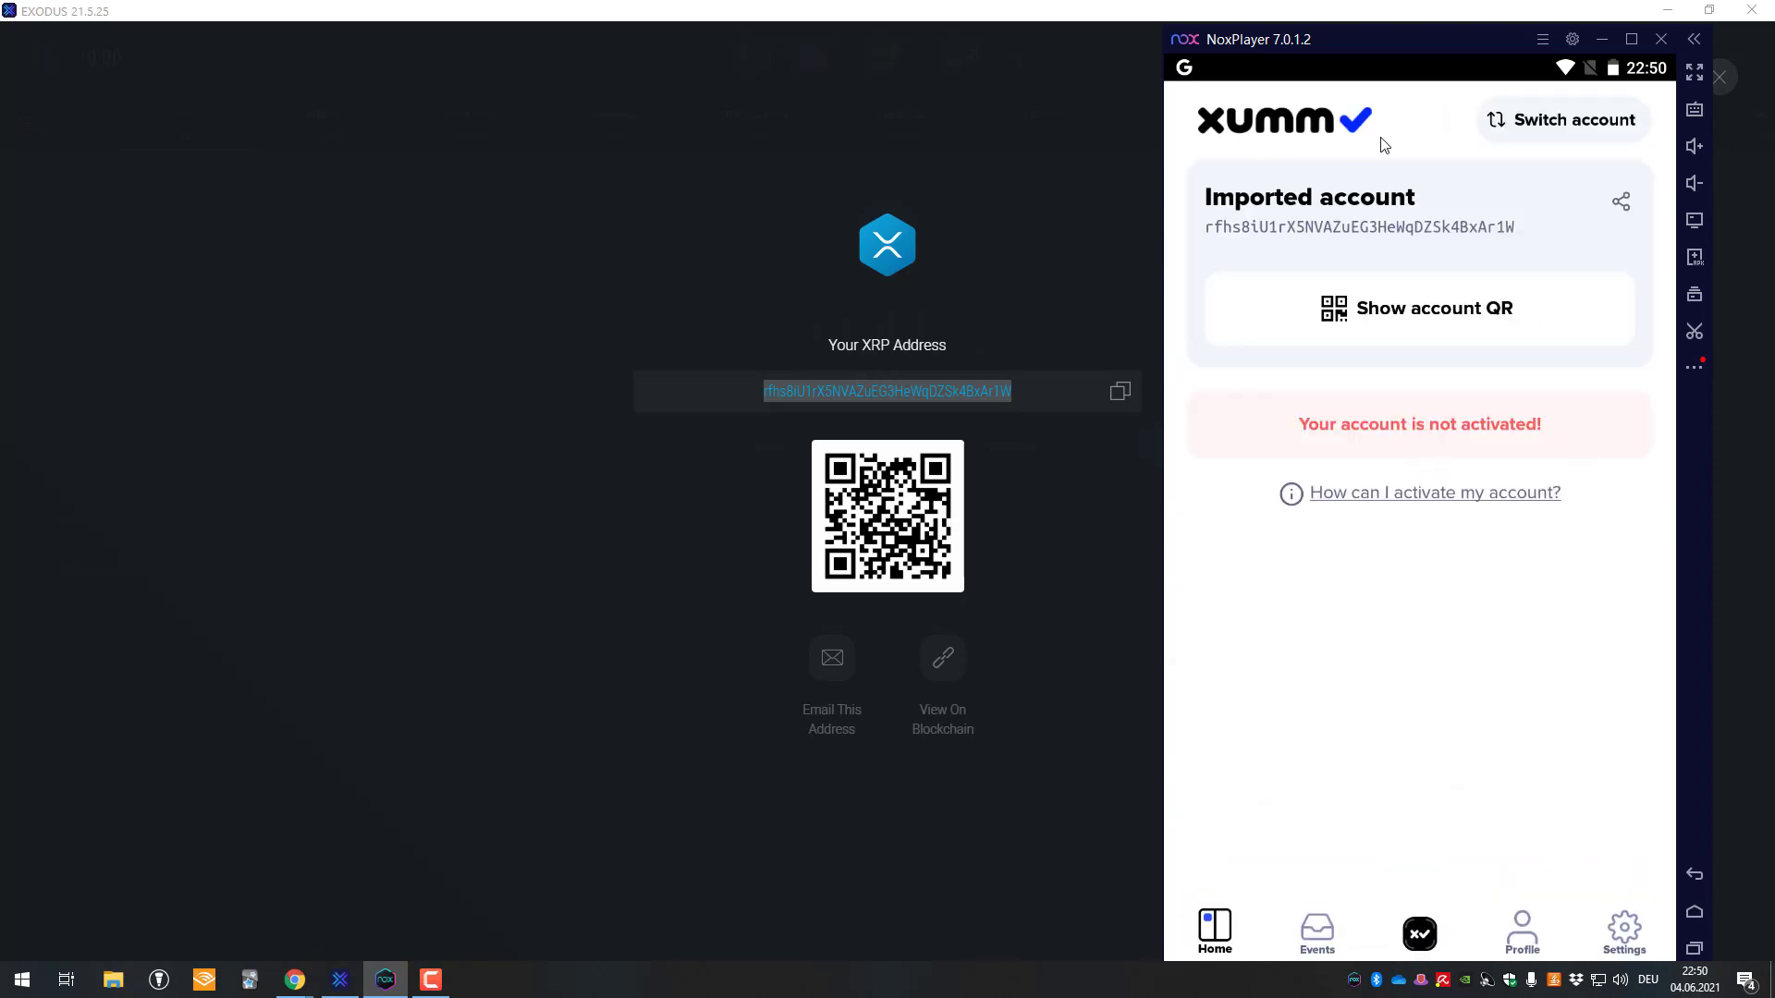
- Pull down and dismiss the Android notification shade twice
drag(1401, 74, 1371, 519)
click(1371, 518)
drag(1431, 69, 1437, 41)
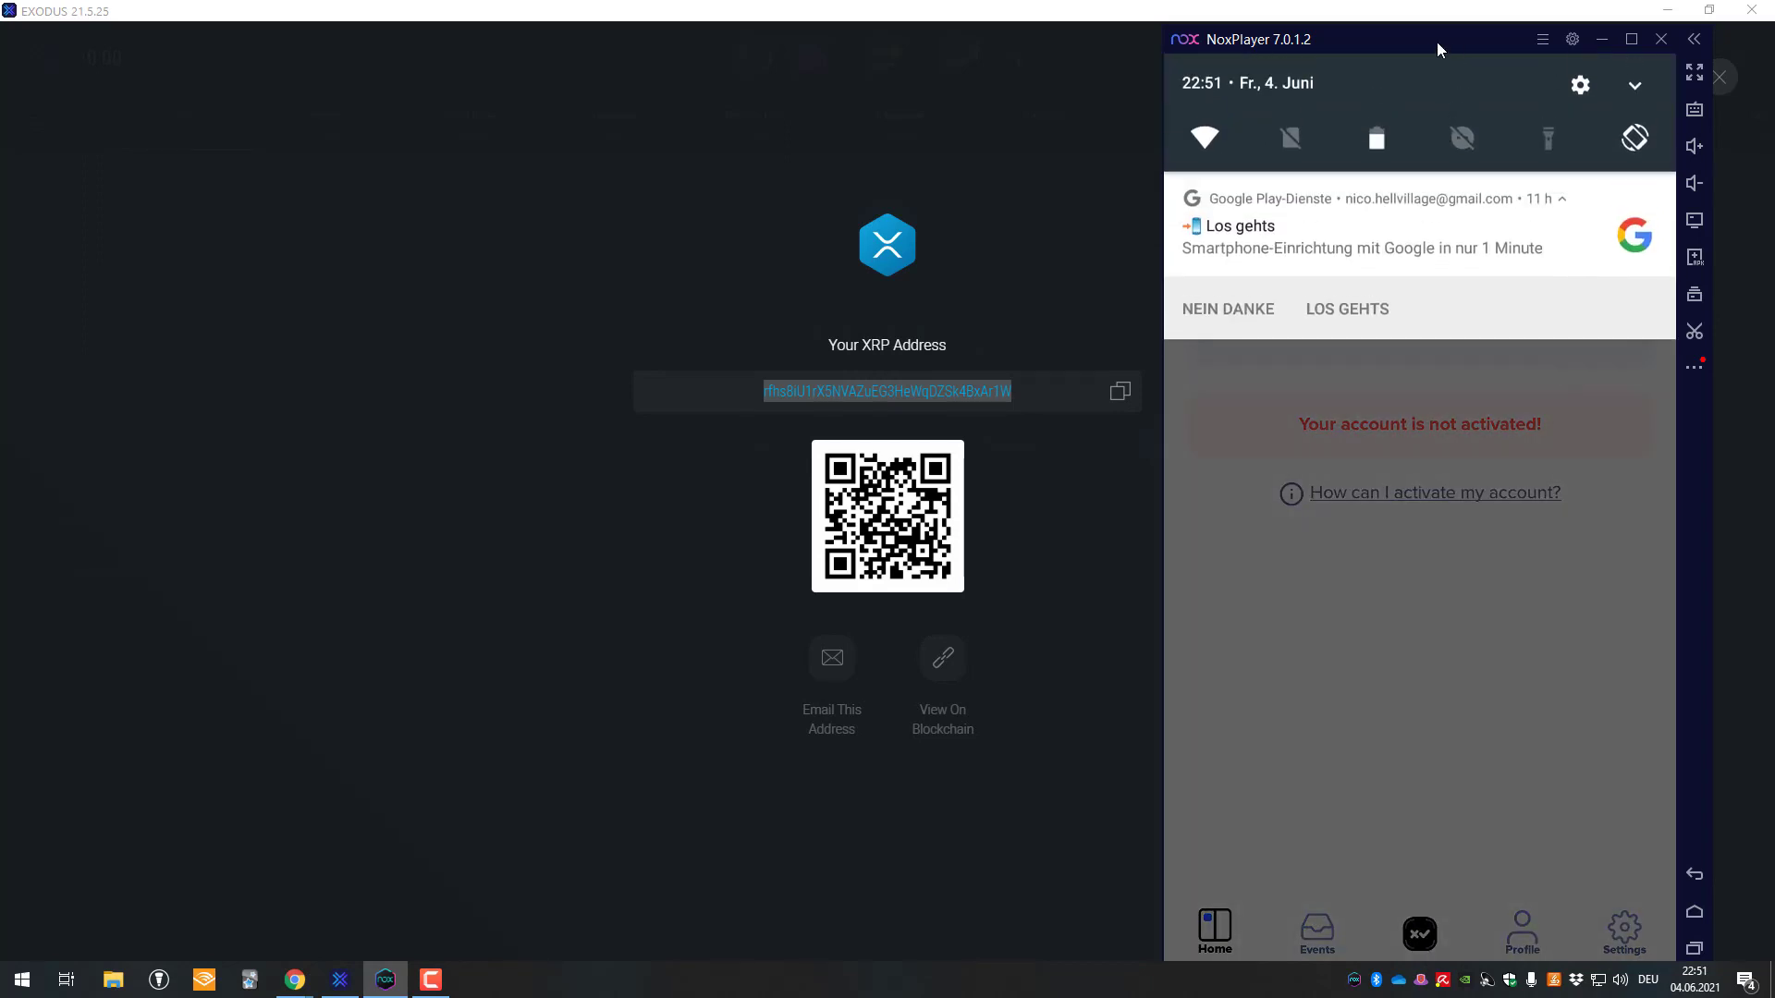
click(1476, 448)
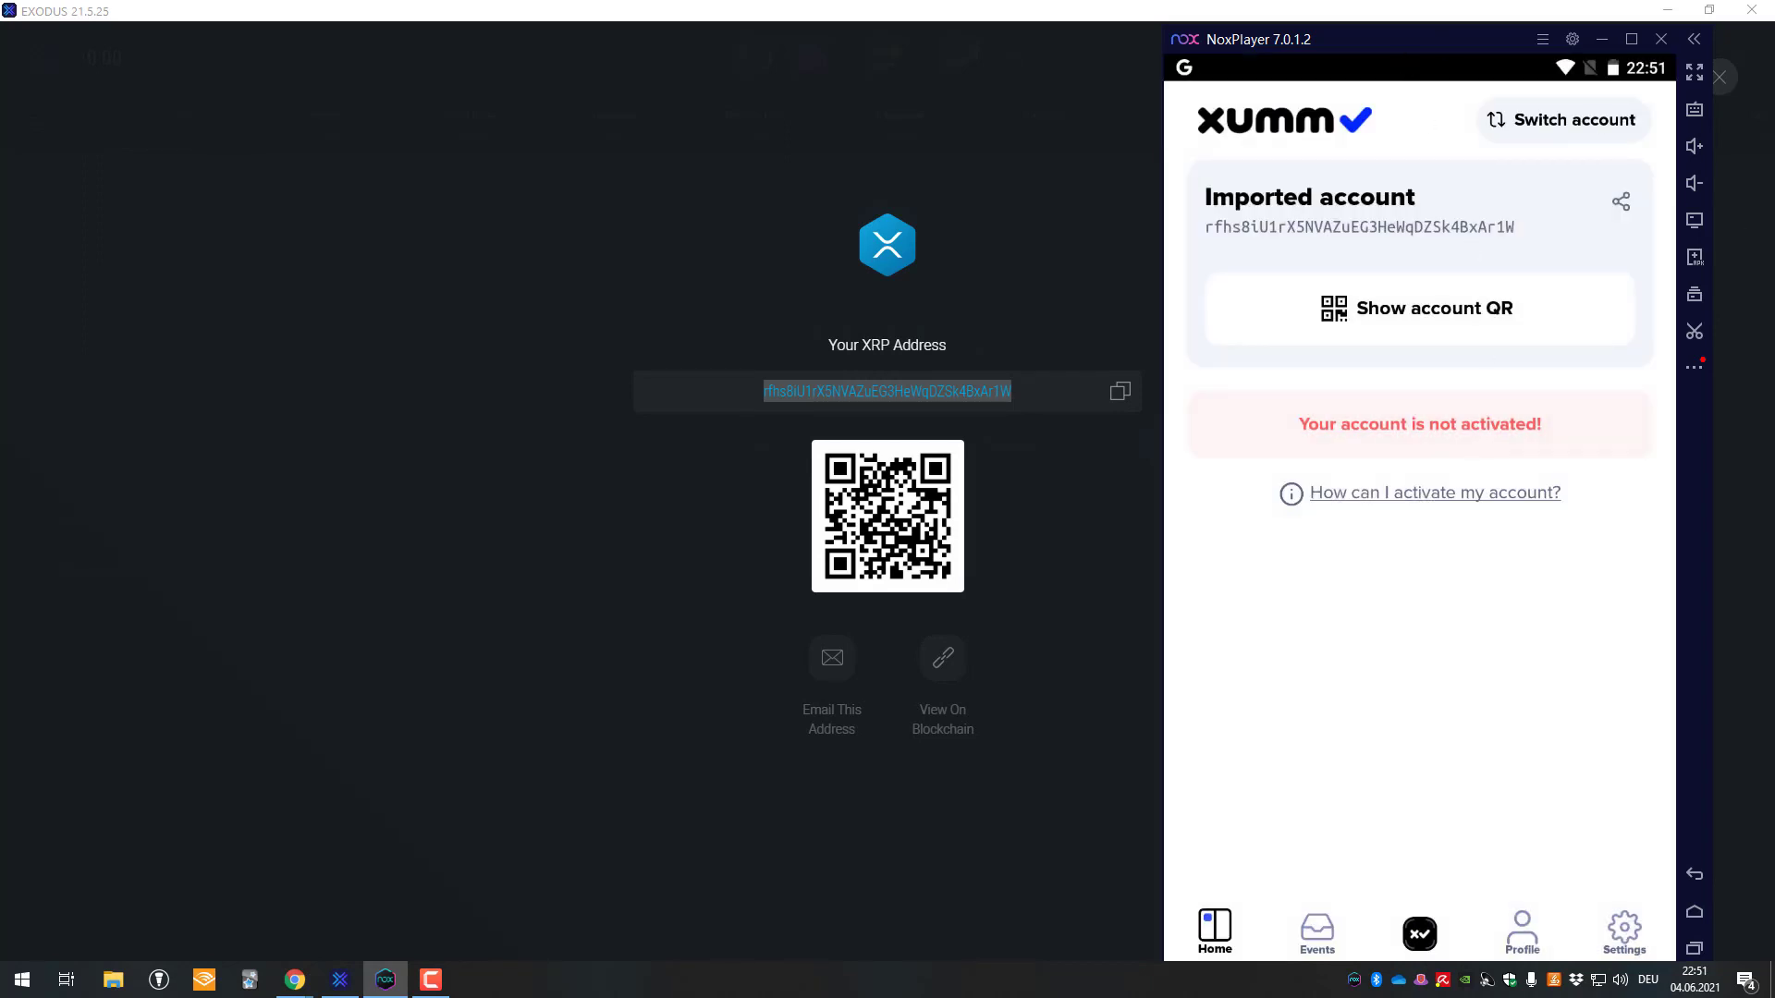
- Place the XRP Toolkit browser window at upper left with the XUMM emulator beside it
key(alt+Tab)
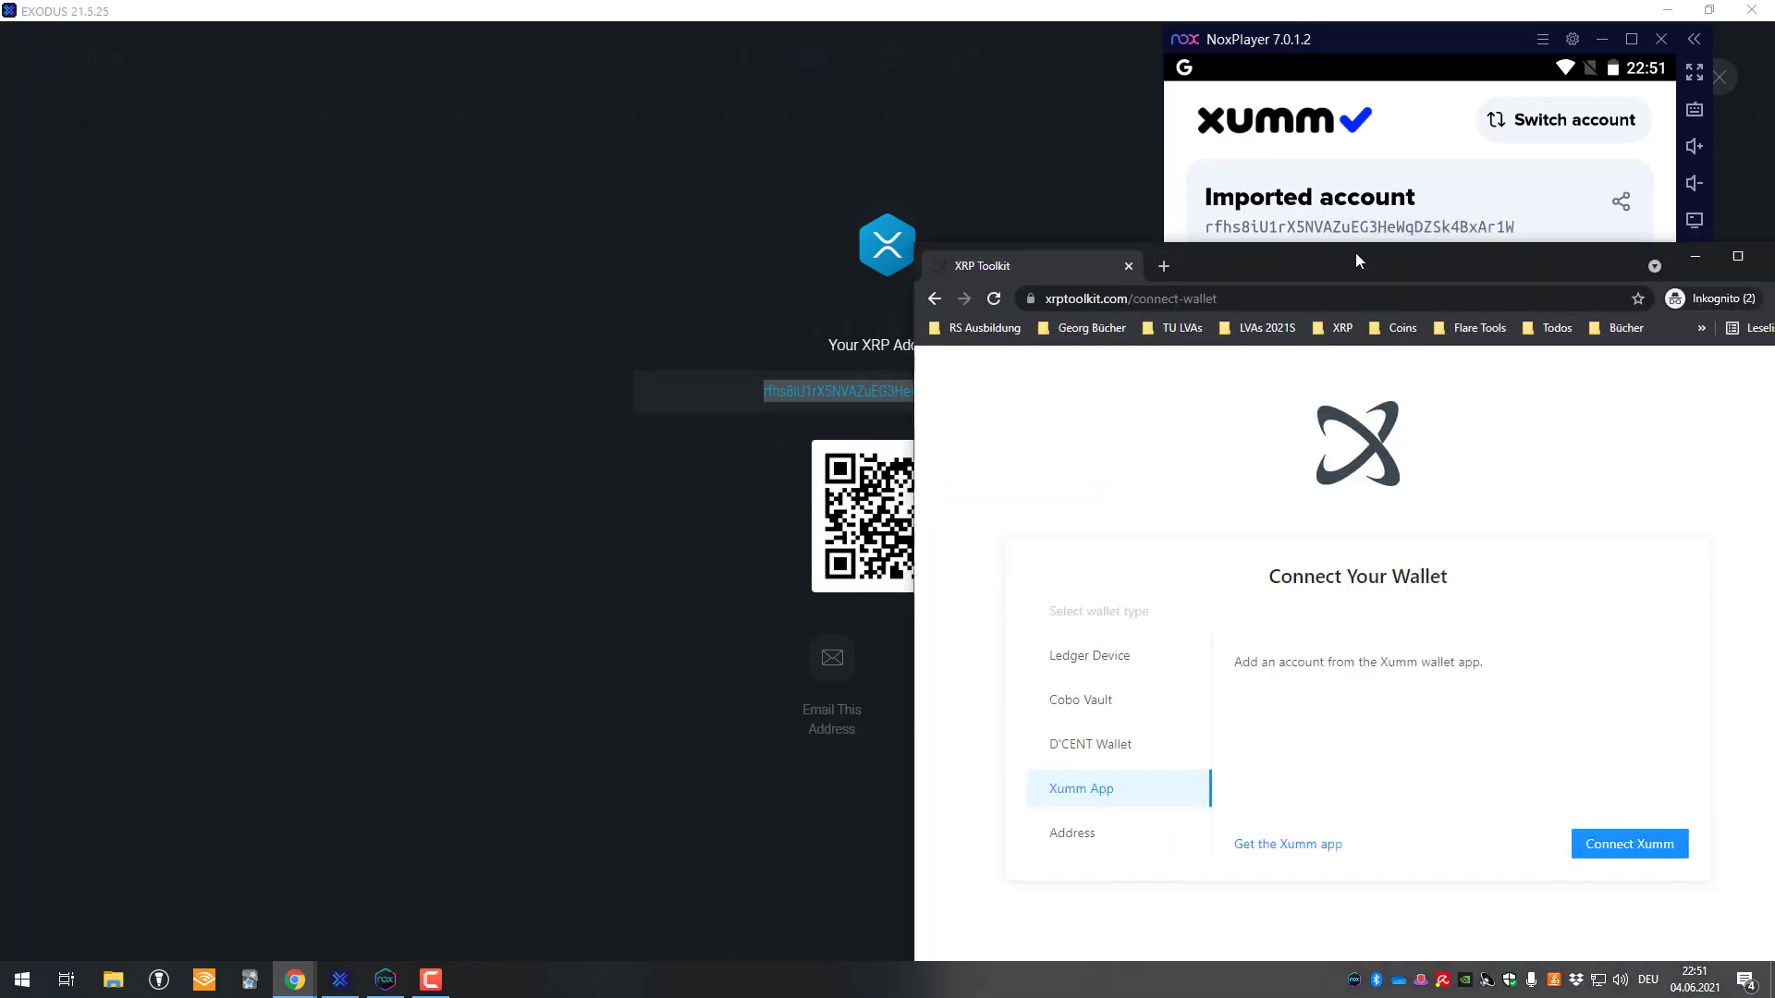
drag(1355, 276, 588, 40)
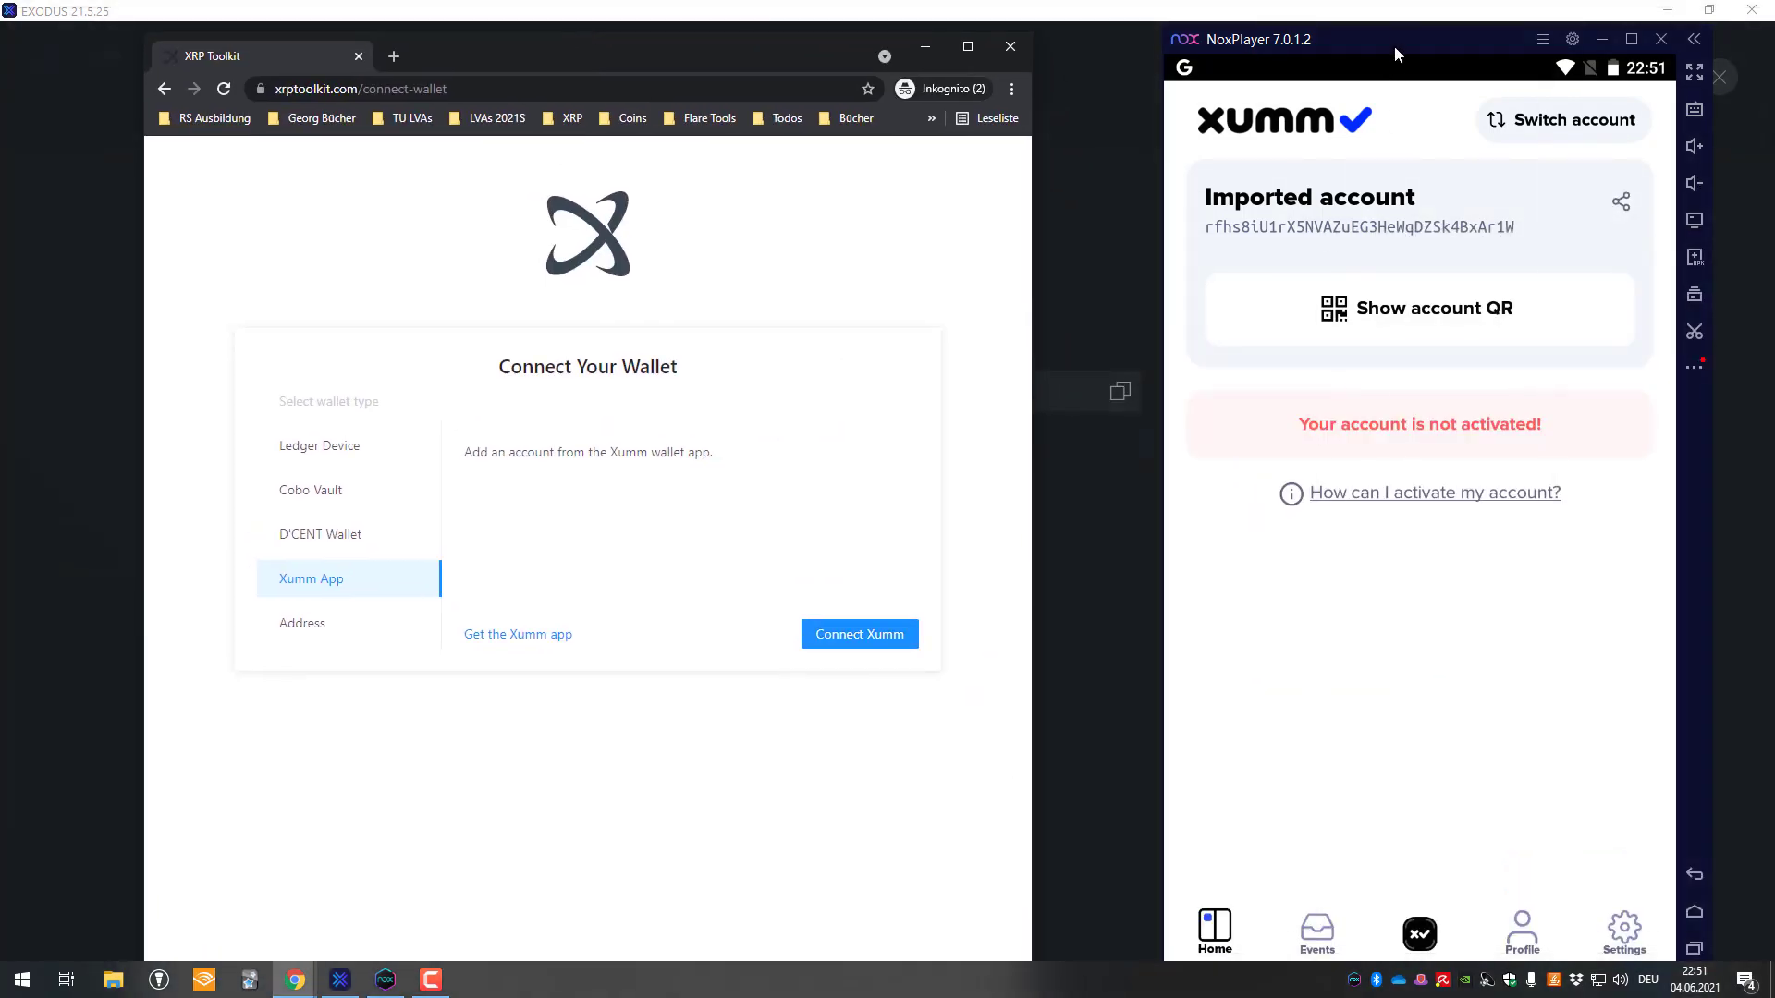
mouse_move(1394, 46)
mouse_down()
mouse_move(1363, 54)
mouse_move(1411, 31)
mouse_up()
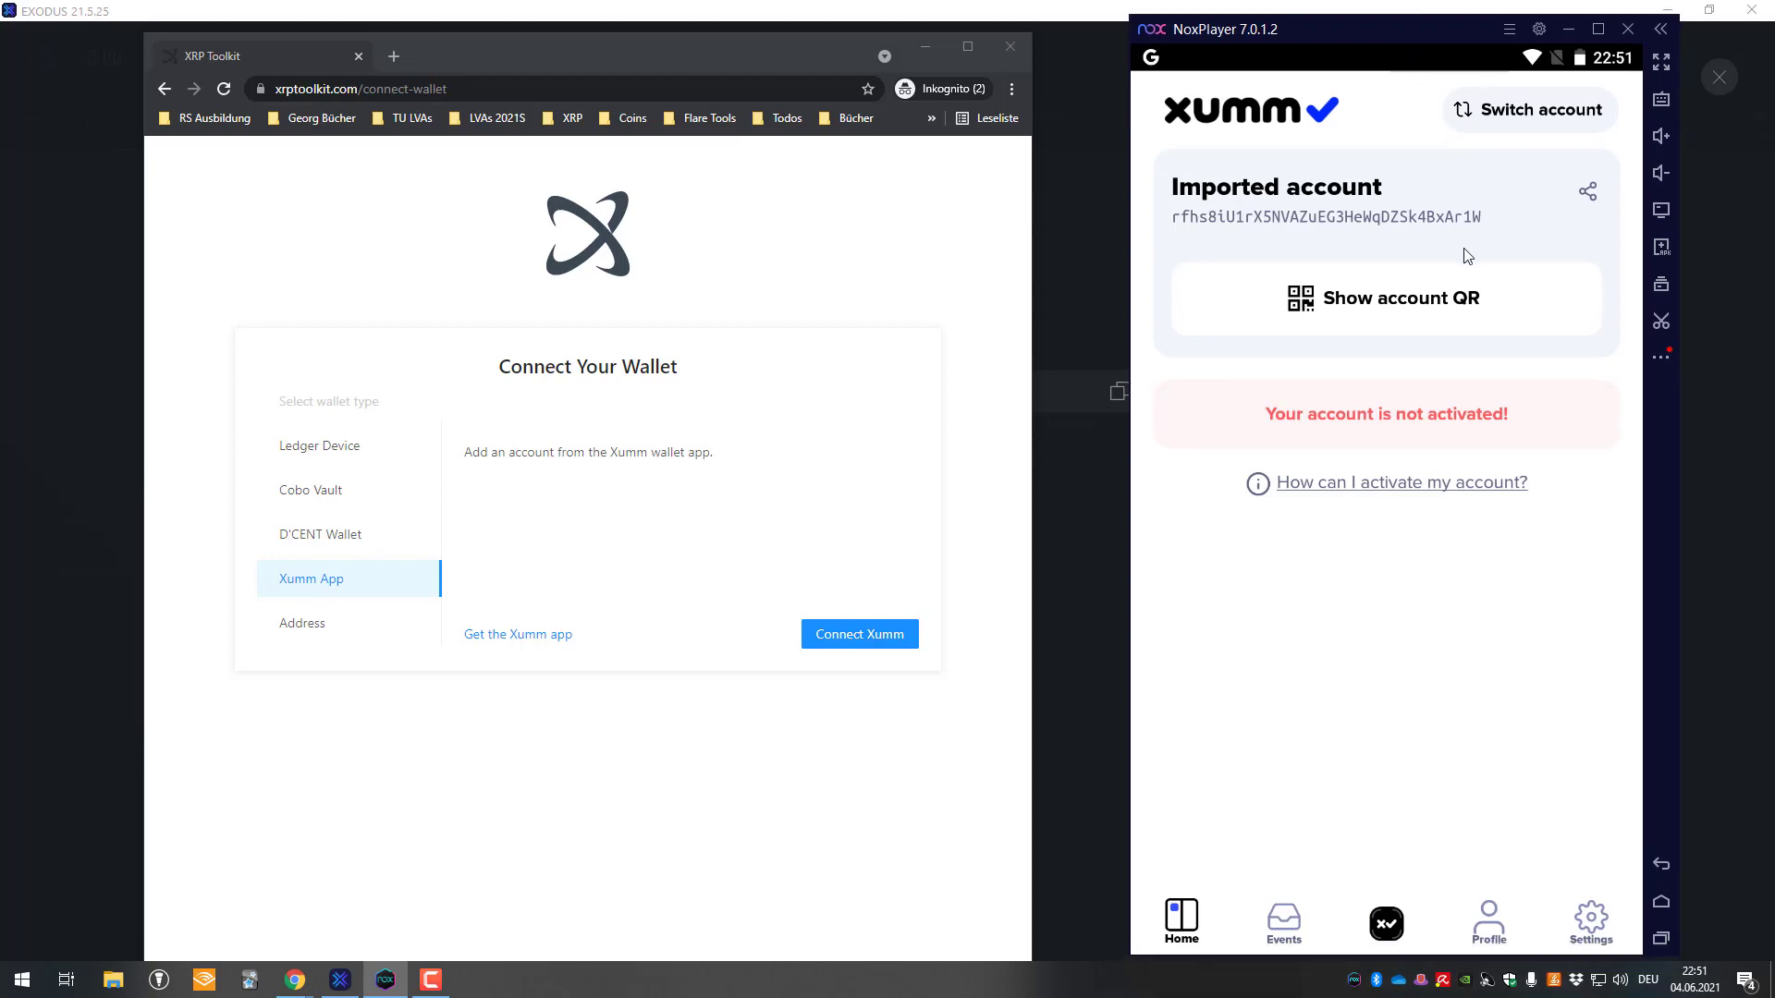
- In XUMM, open and close the action options and QR scanner, then show all accounts
click(1386, 925)
click(1295, 305)
click(1424, 893)
drag(1357, 35, 1346, 46)
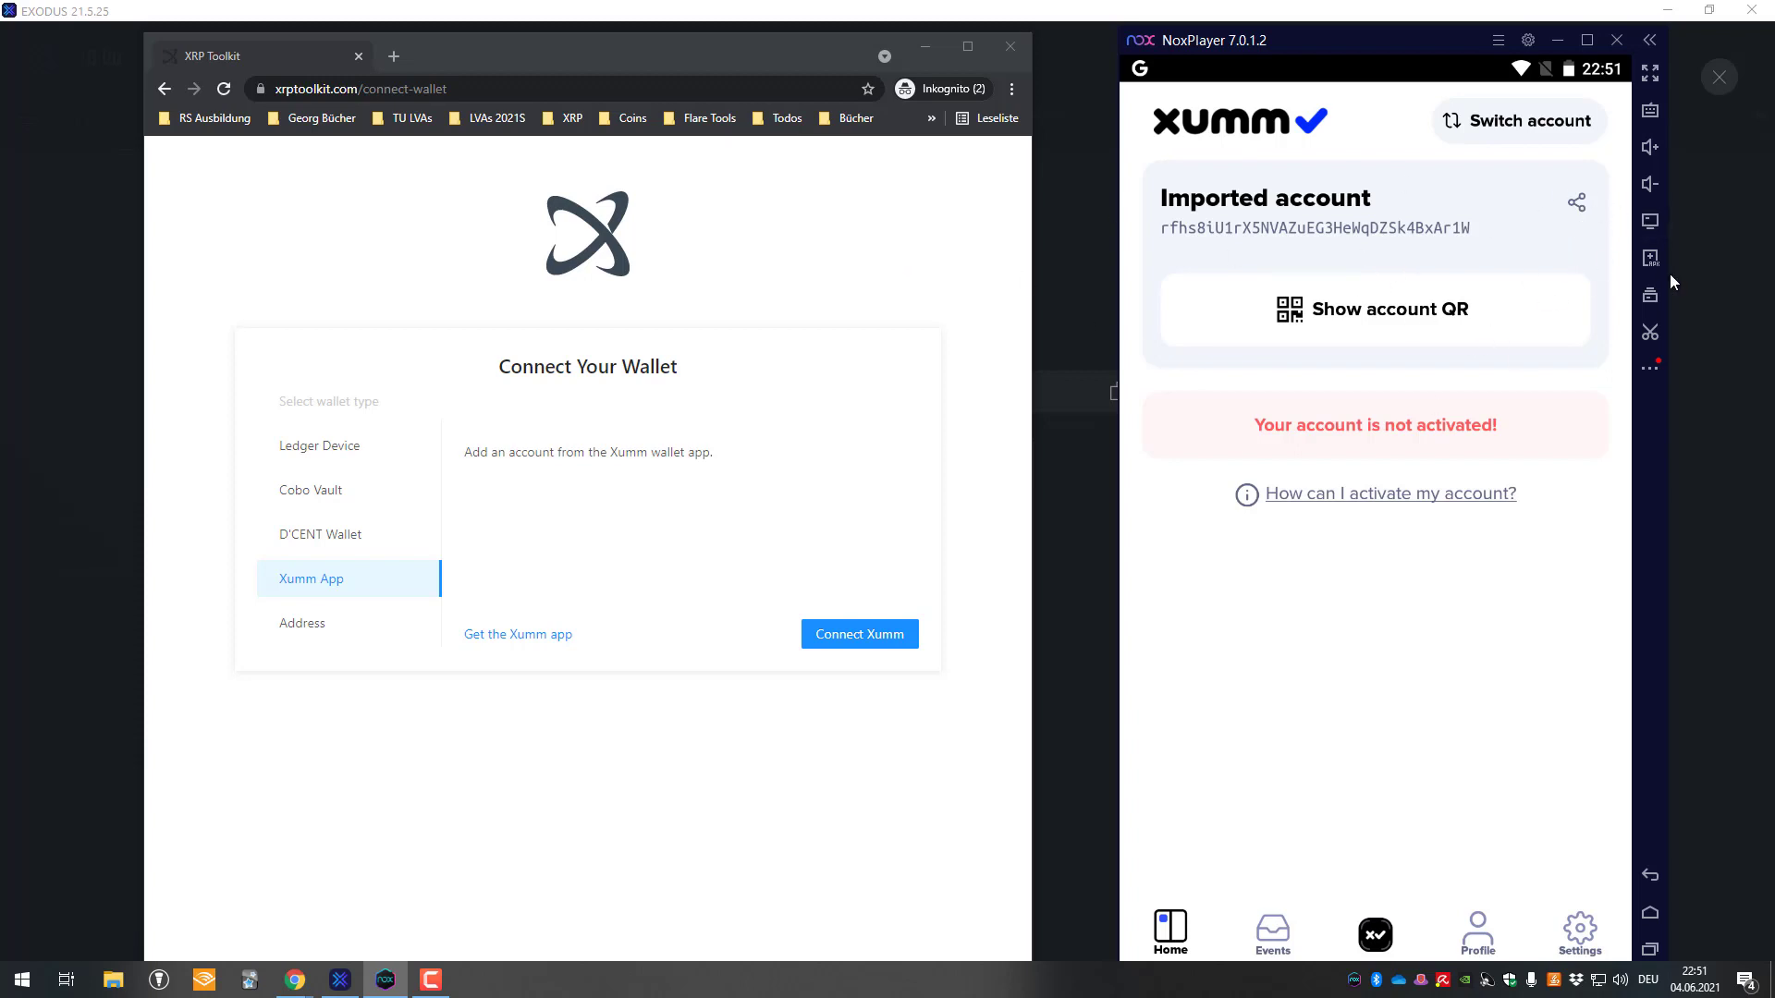
click(1518, 122)
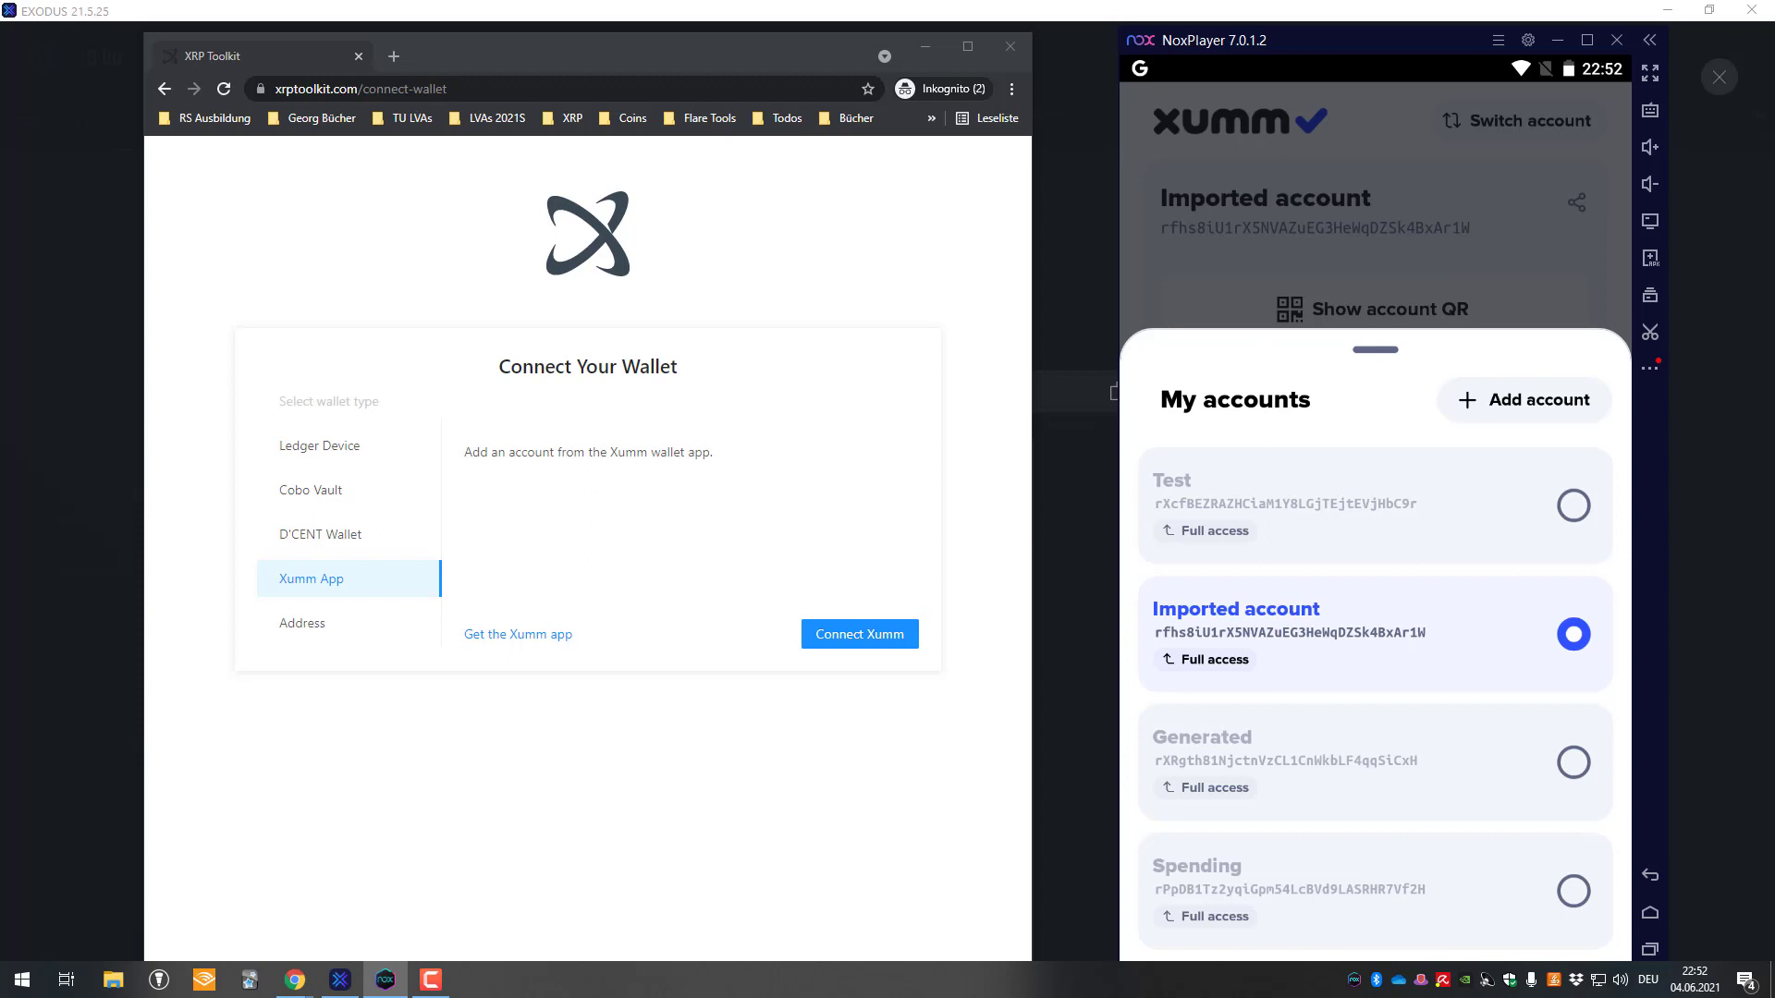
- Alt-tab from XUMM's account list to Chrome showing a blank diagrams.net Untitled Diagram
key(alt+Tab)
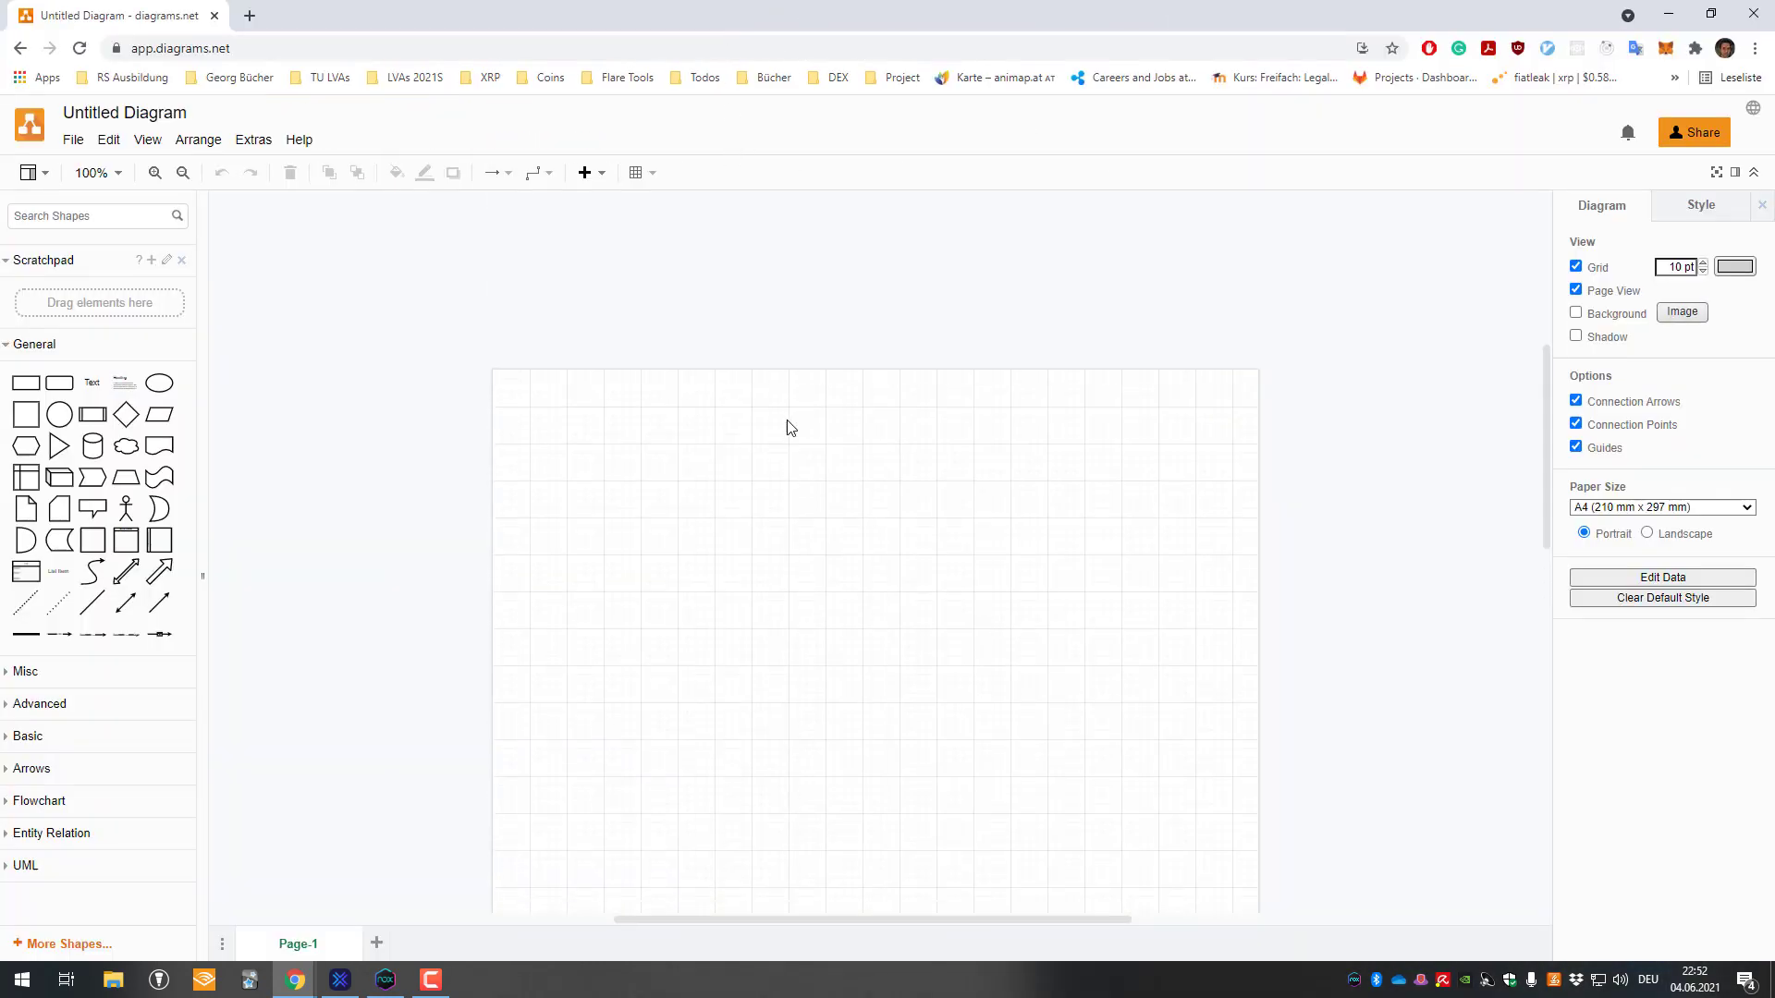
- Add a rectangle to the diagram canvas and start editing its label
scroll(553, 456, down, 2)
click(26, 382)
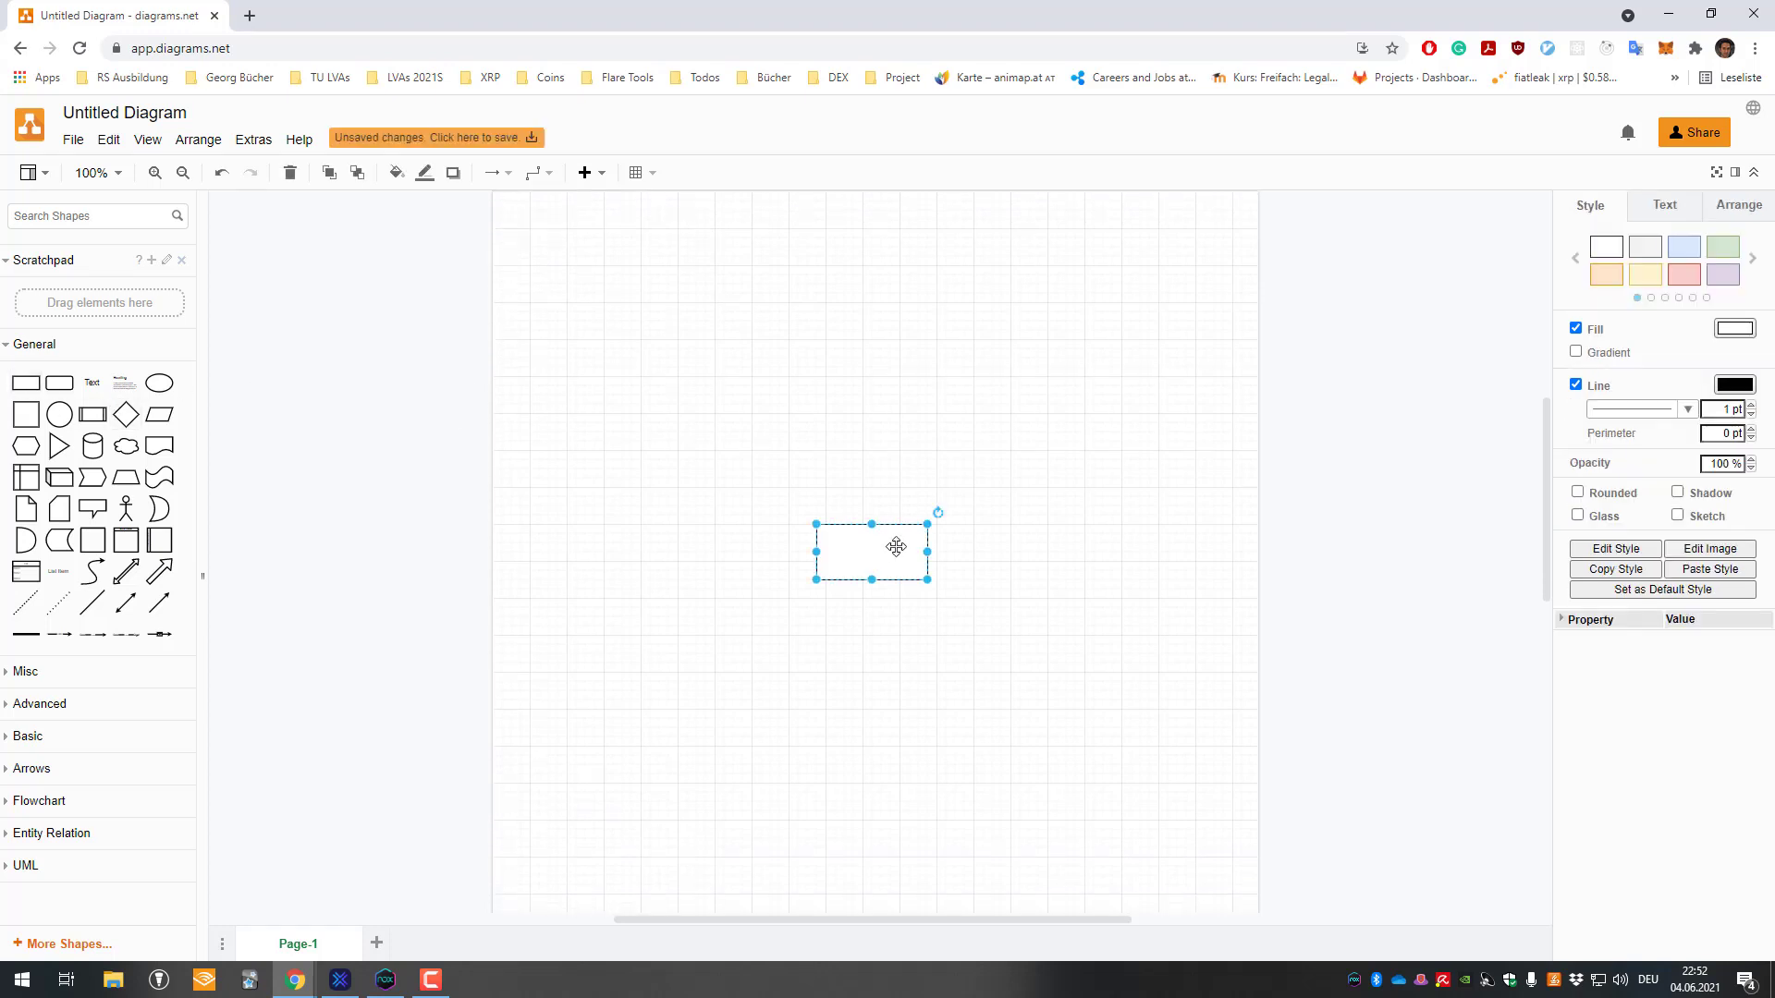
drag(894, 546, 865, 370)
double_click(844, 364)
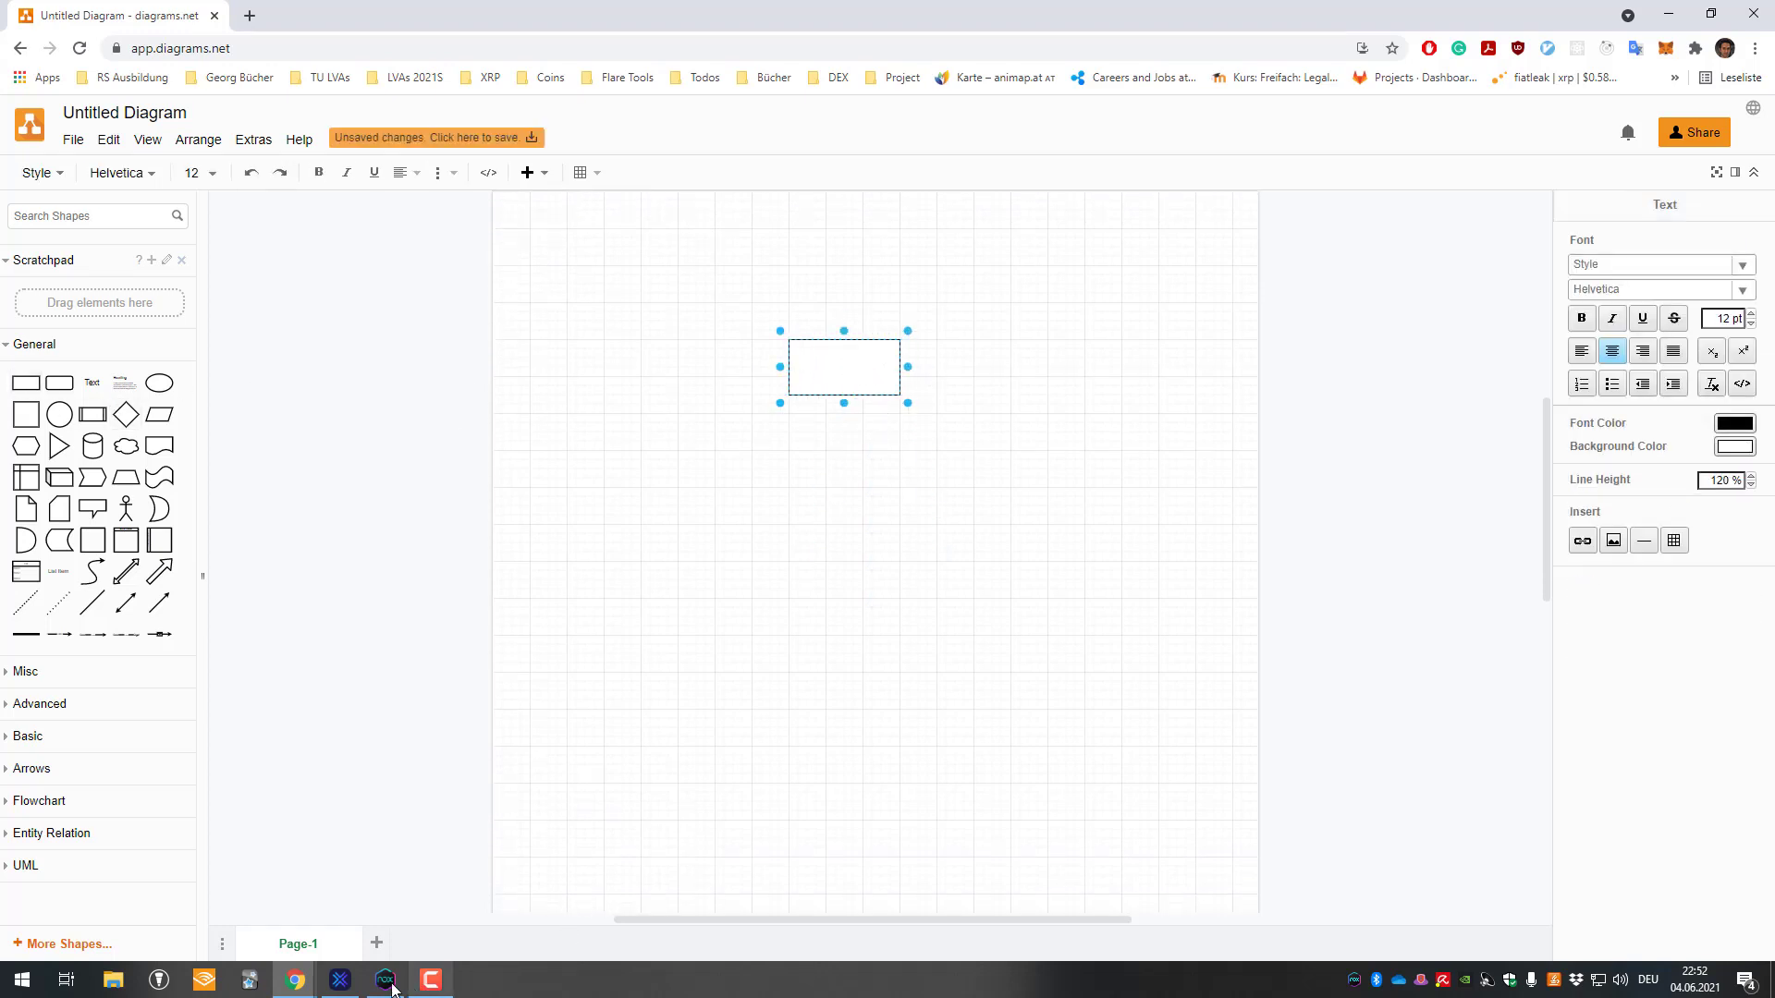
- Copy the XRP address from Exodus and paste it as the rectangle's label
click(340, 980)
click(1120, 392)
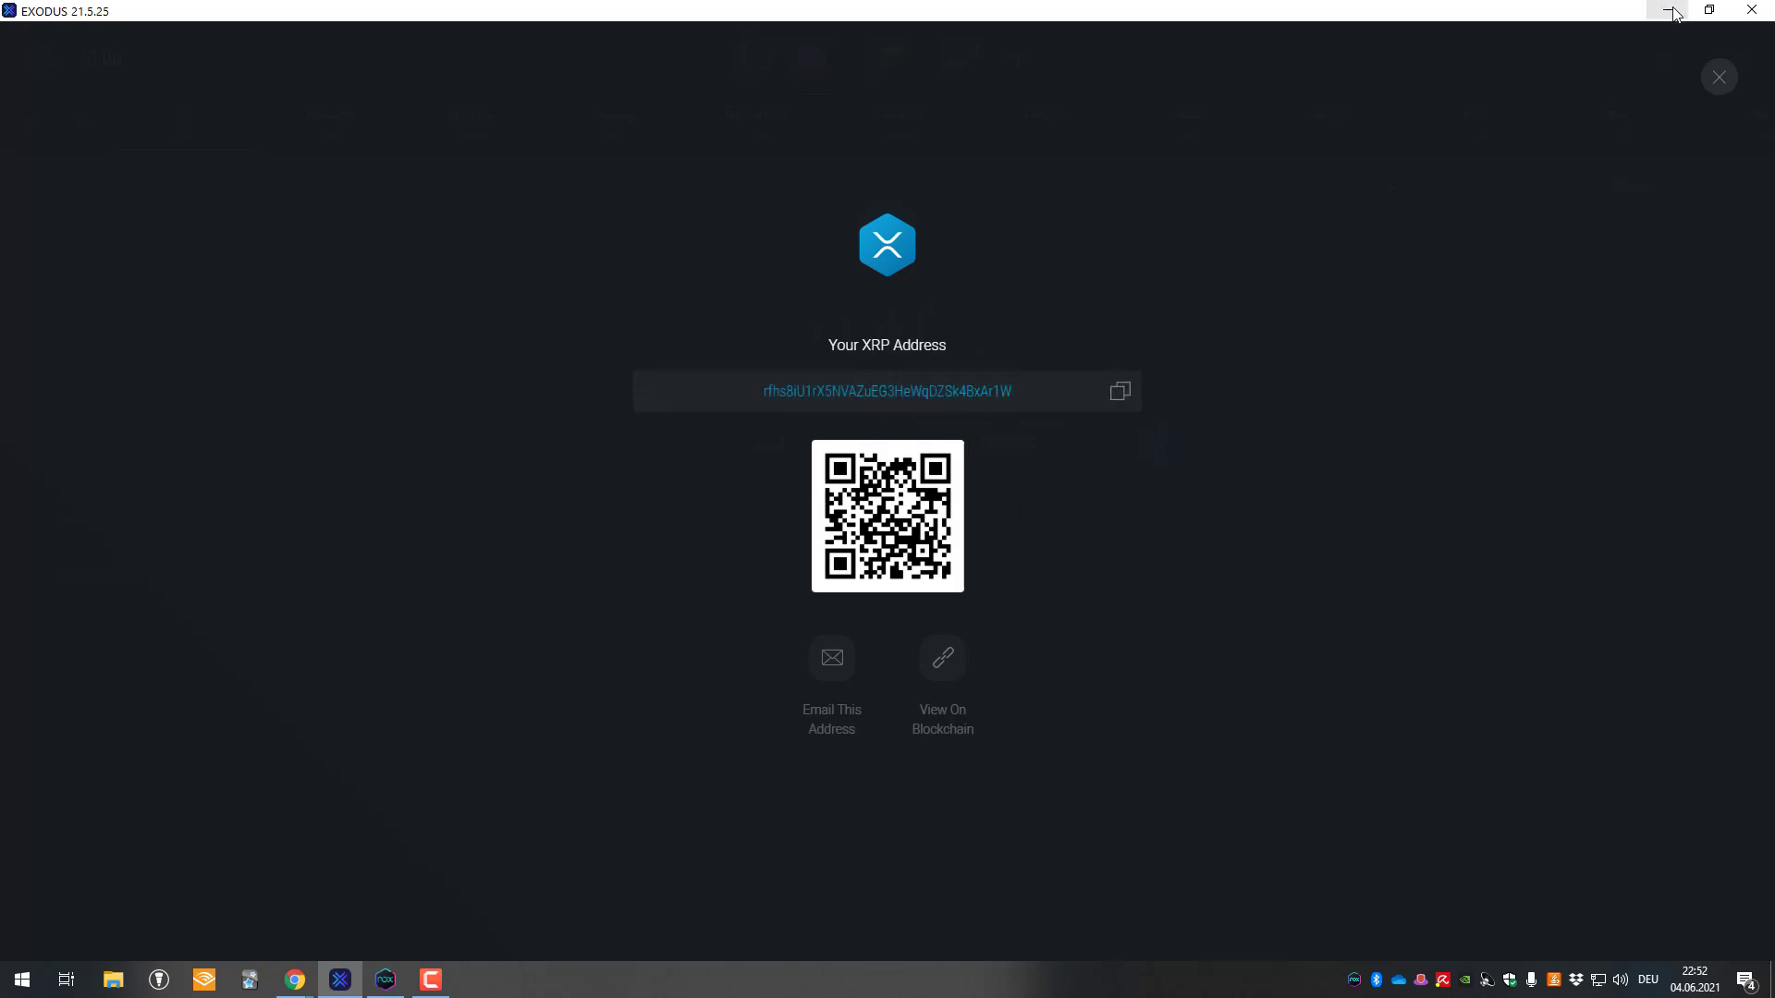
click(1666, 9)
click(849, 370)
double_click(849, 369)
key(ctrl+v)
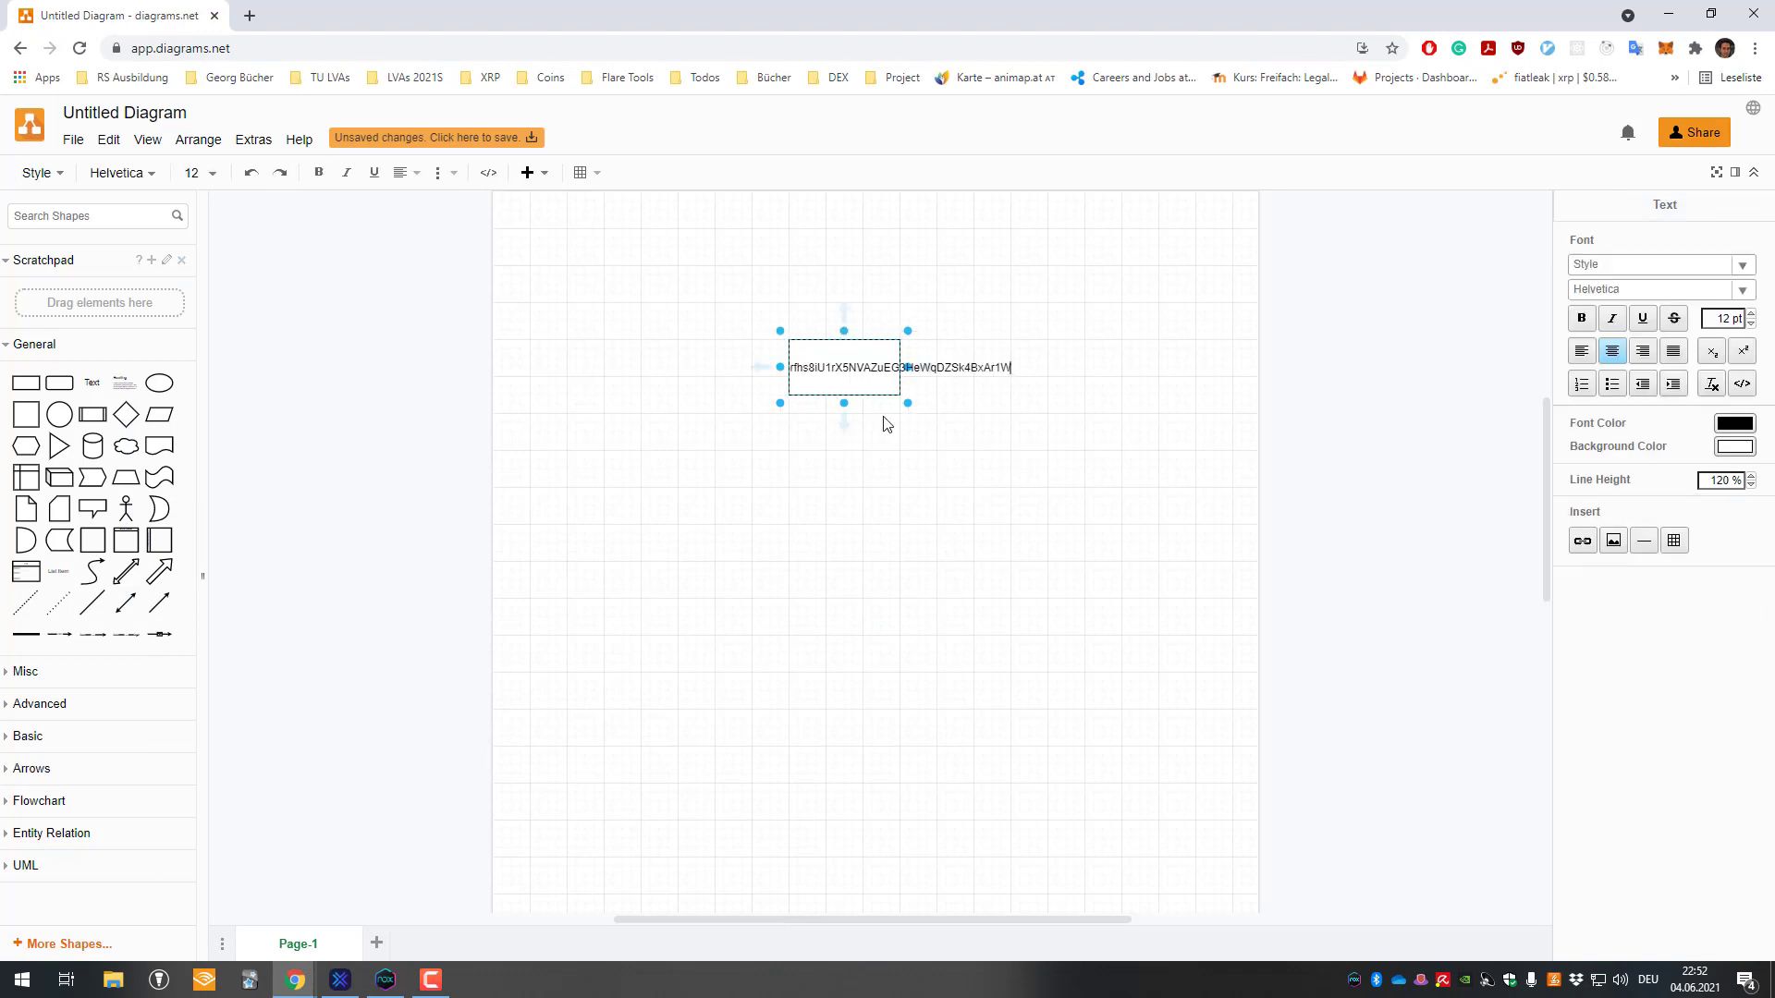
click(869, 399)
- Widen the address box to fit and add a second line reading '200 XRP'
click(899, 395)
drag(901, 397, 1122, 415)
double_click(1082, 380)
click(1084, 380)
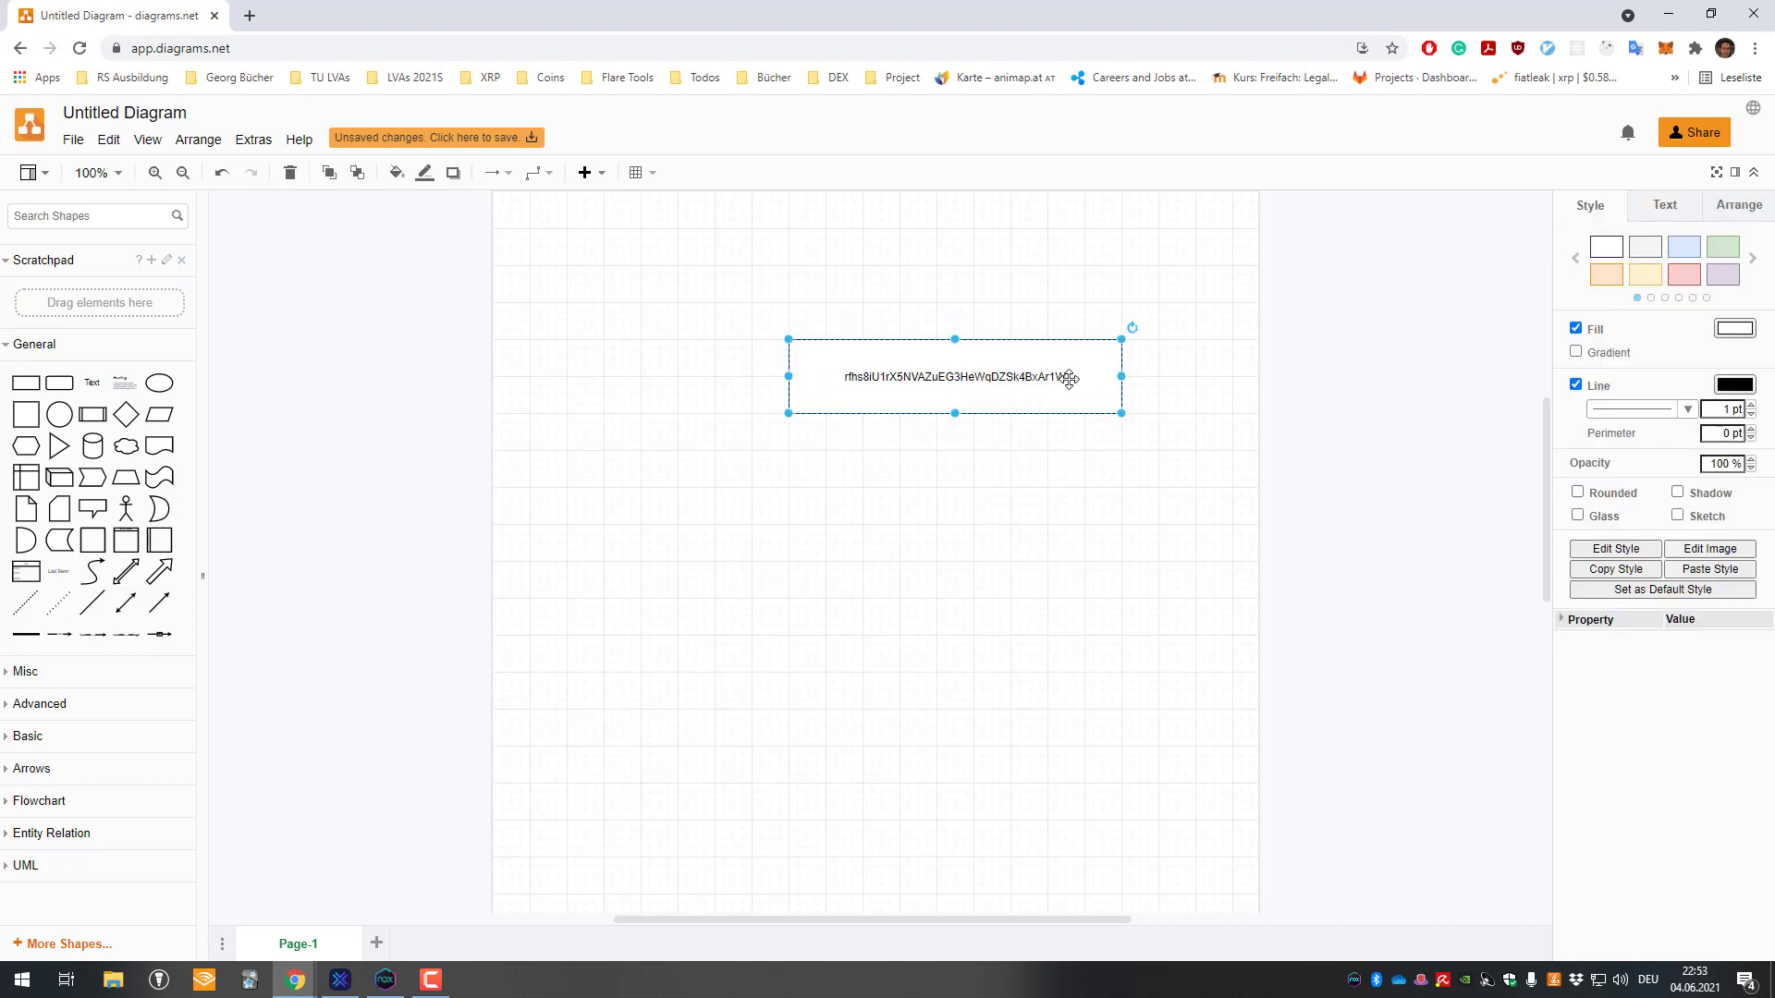
double_click(1084, 381)
click(1105, 384)
key(Return)
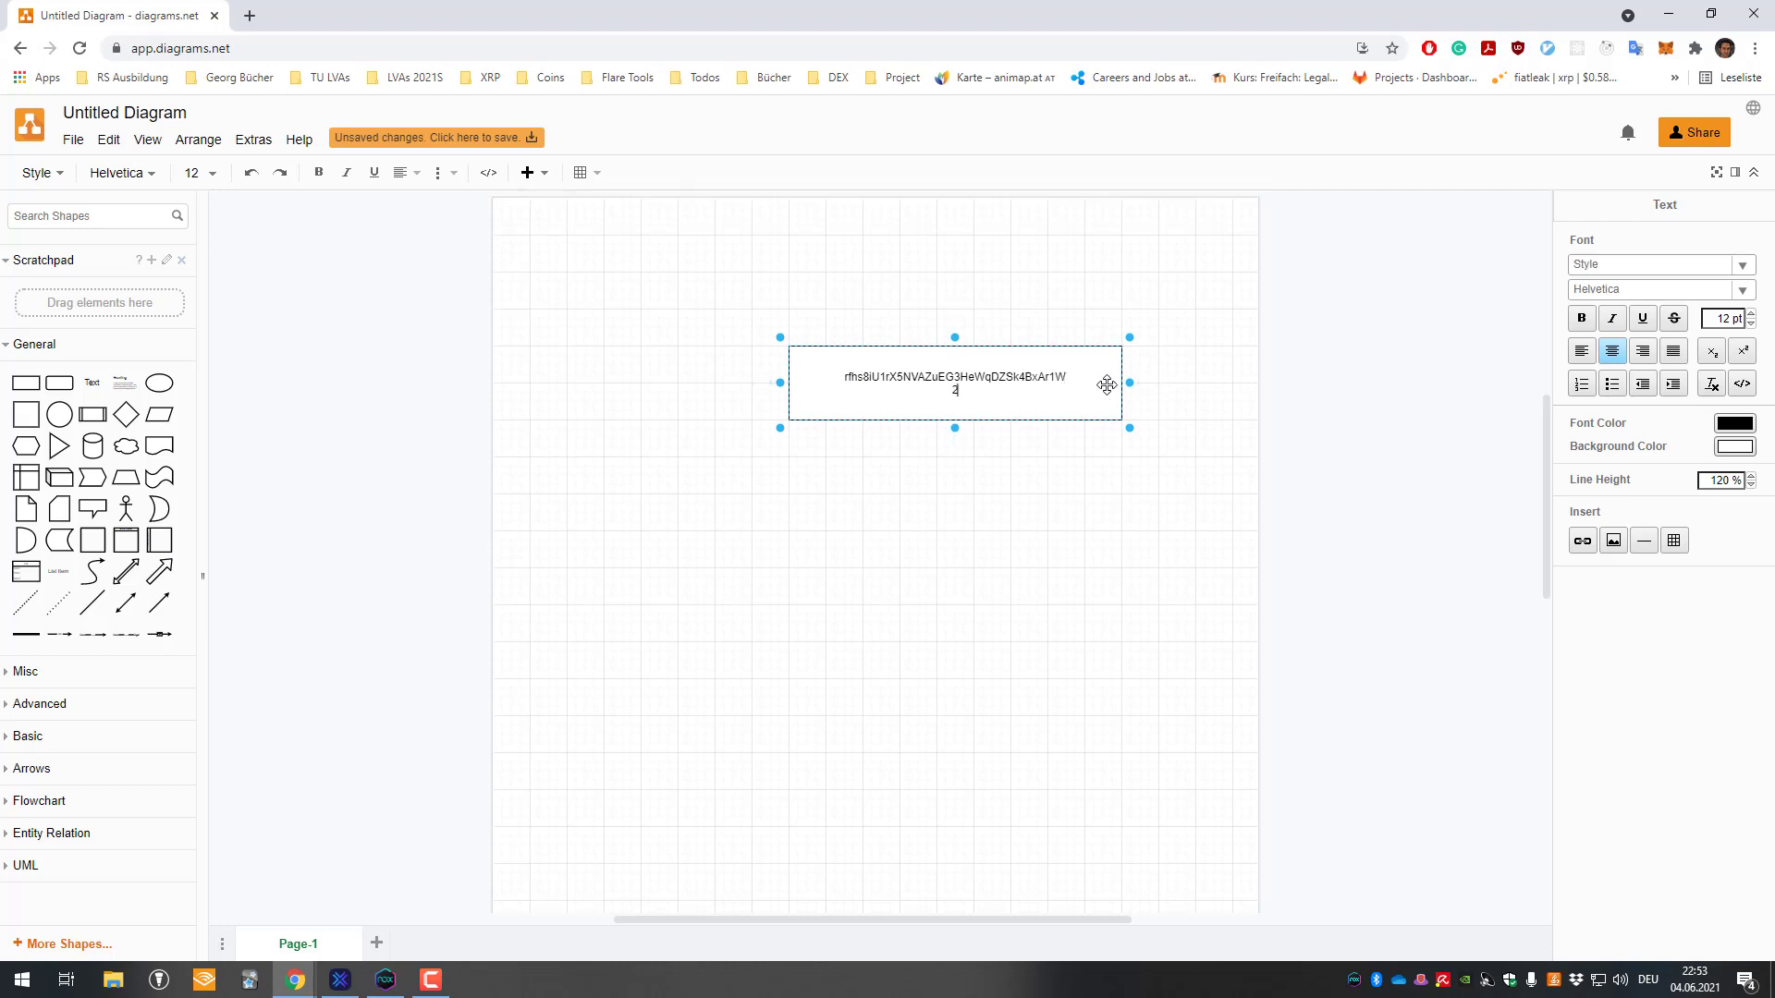
text(200 XRP)
- Add a box labelled 'Exodus' below and left of the address box
click(1071, 458)
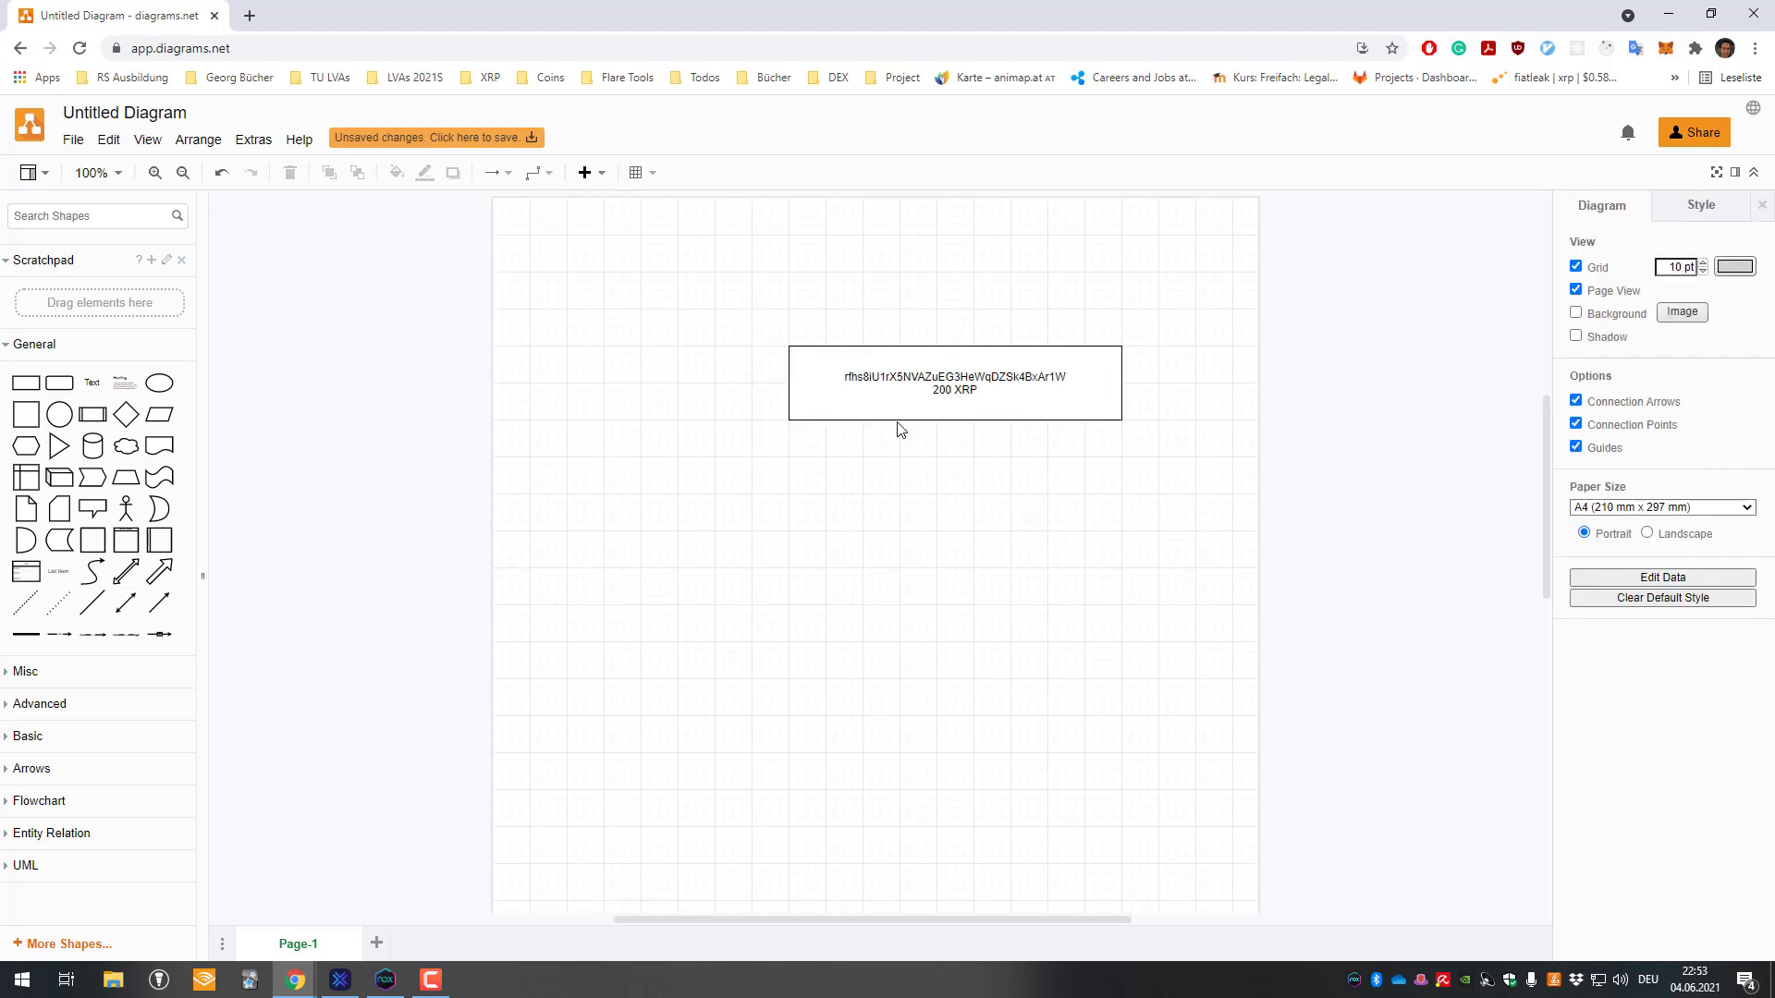
click(26, 383)
drag(850, 553, 622, 583)
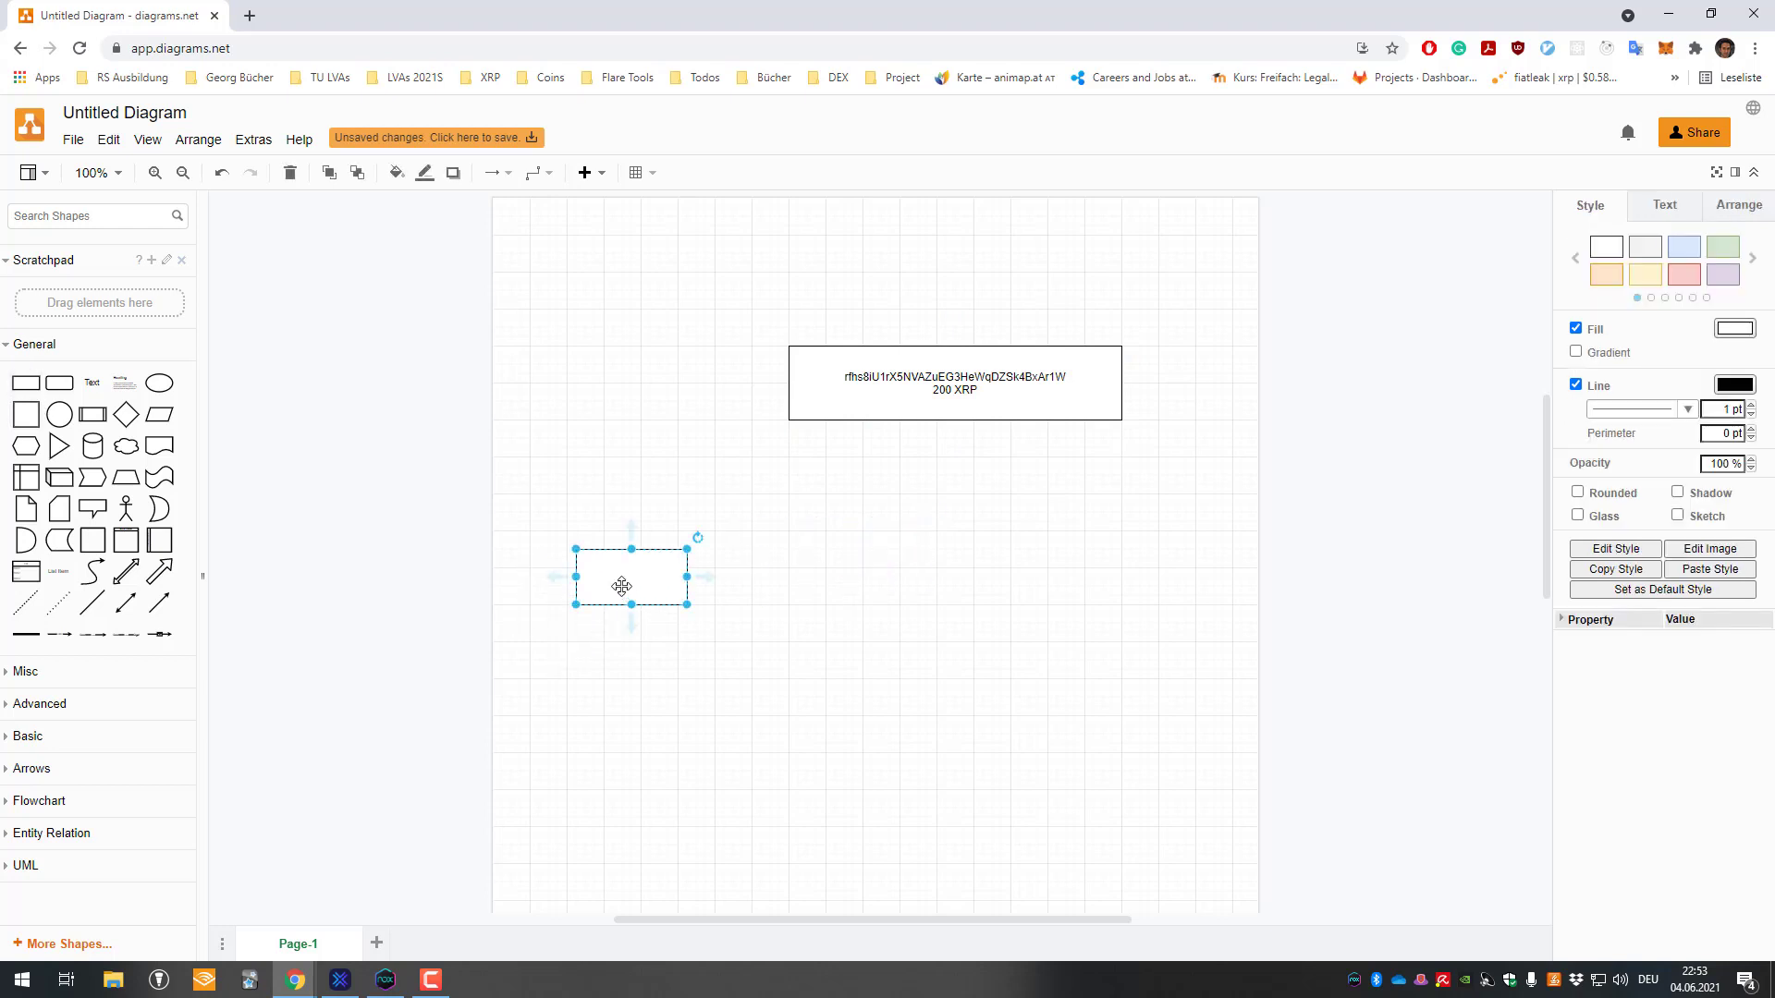
double_click(631, 577)
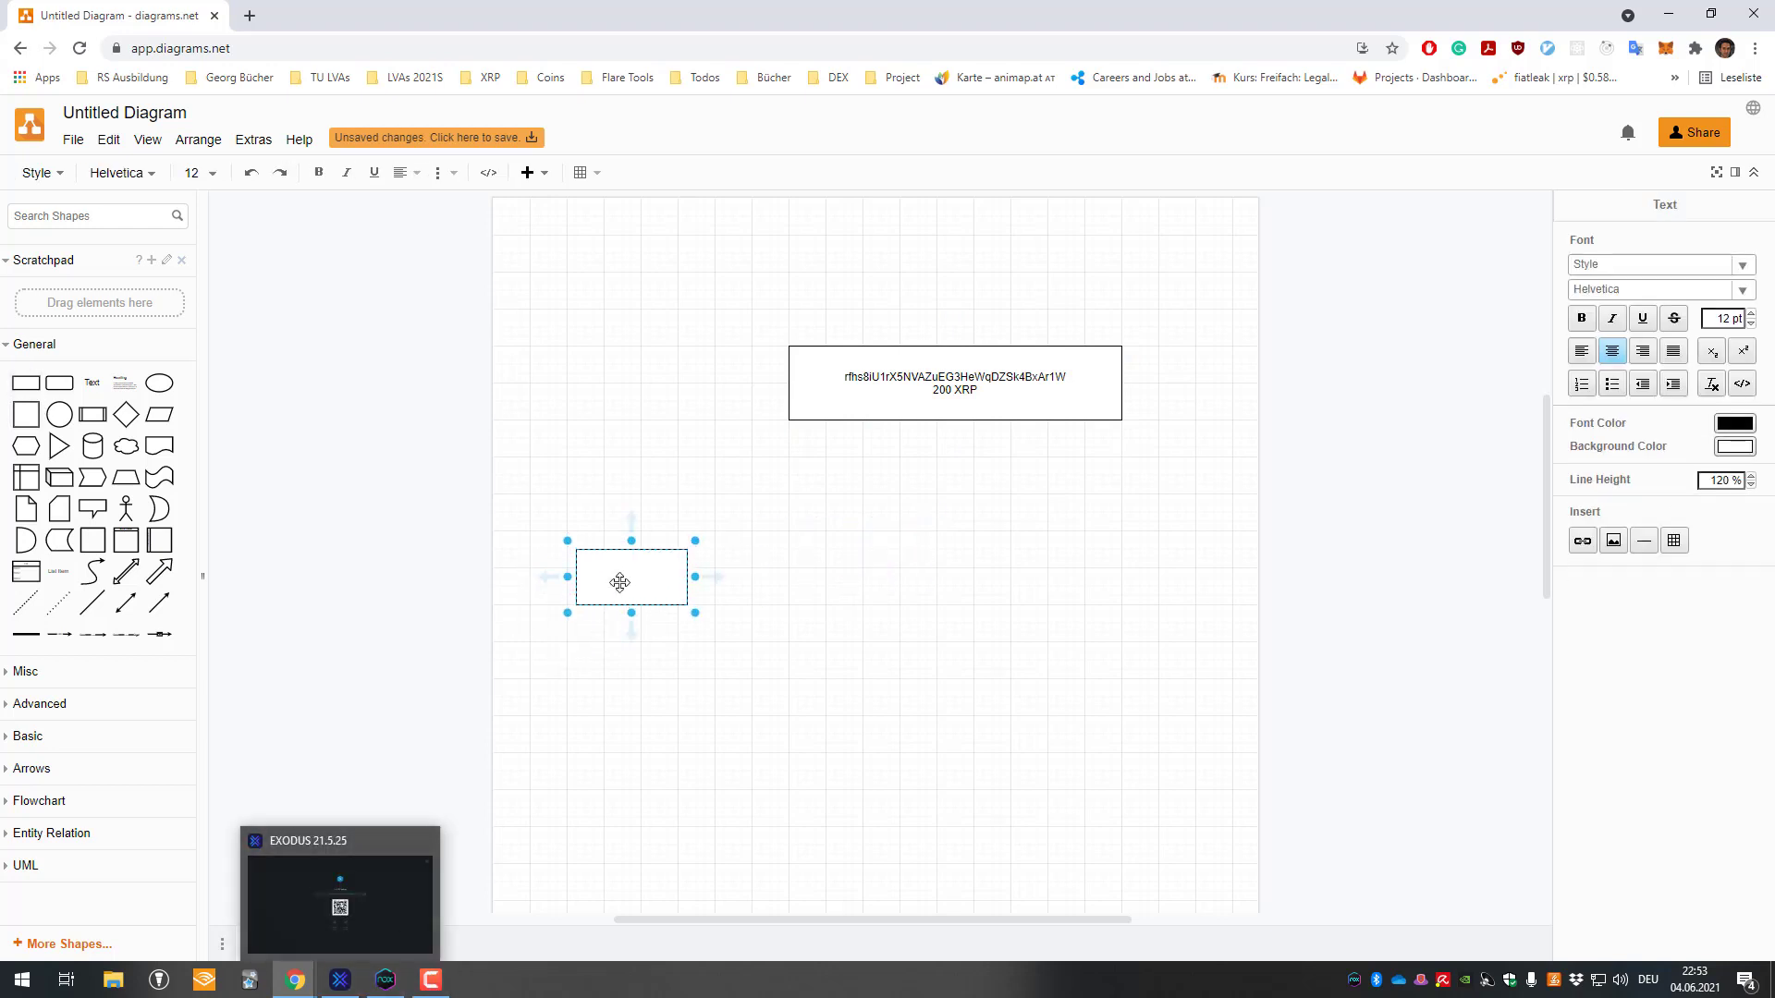
text(Exodus)
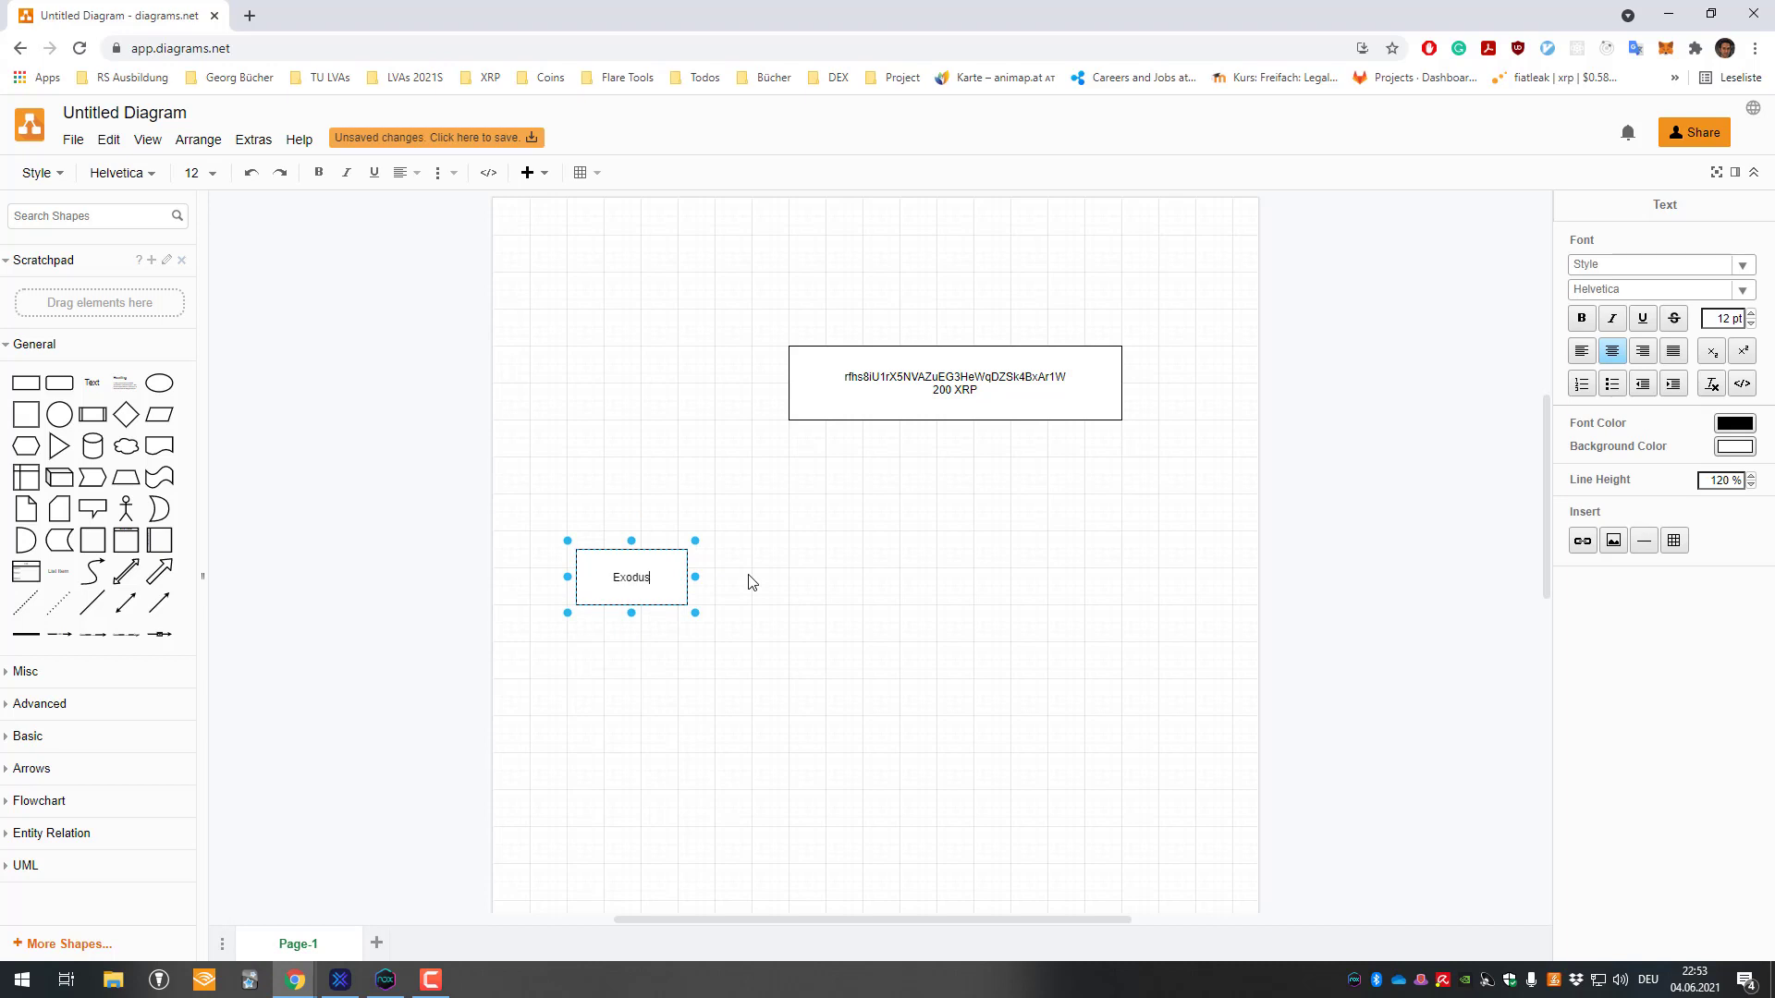
click(689, 560)
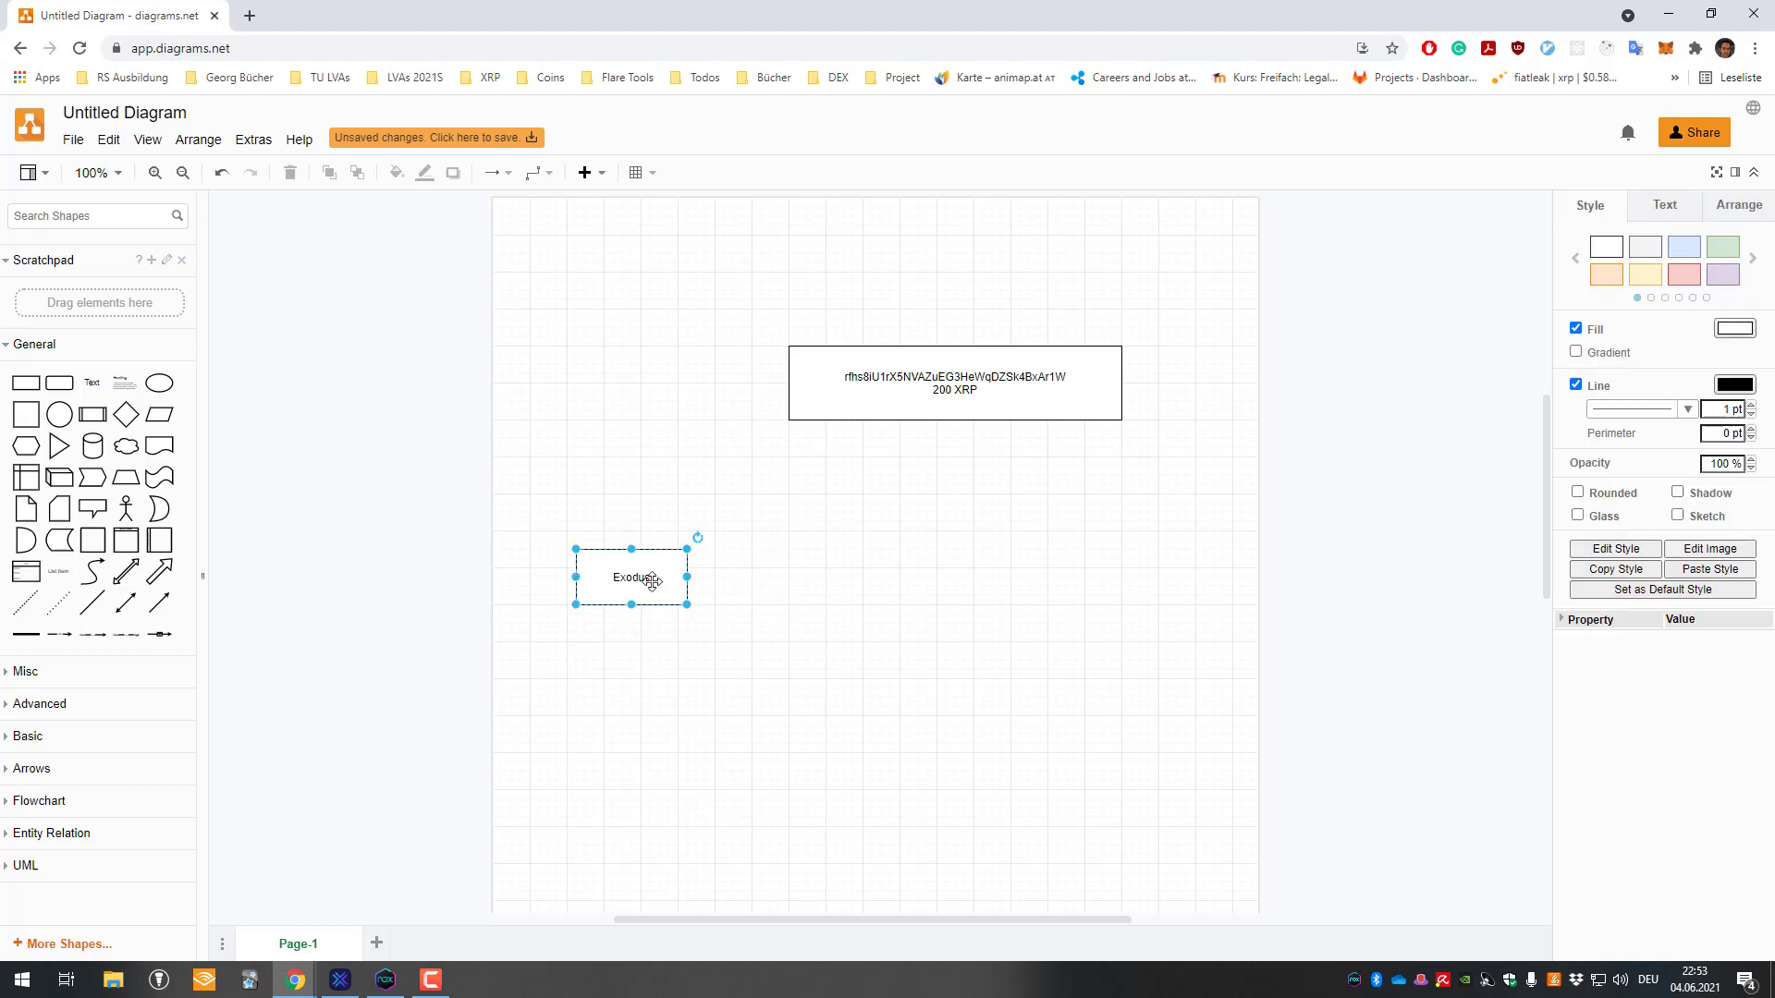
double_click(664, 575)
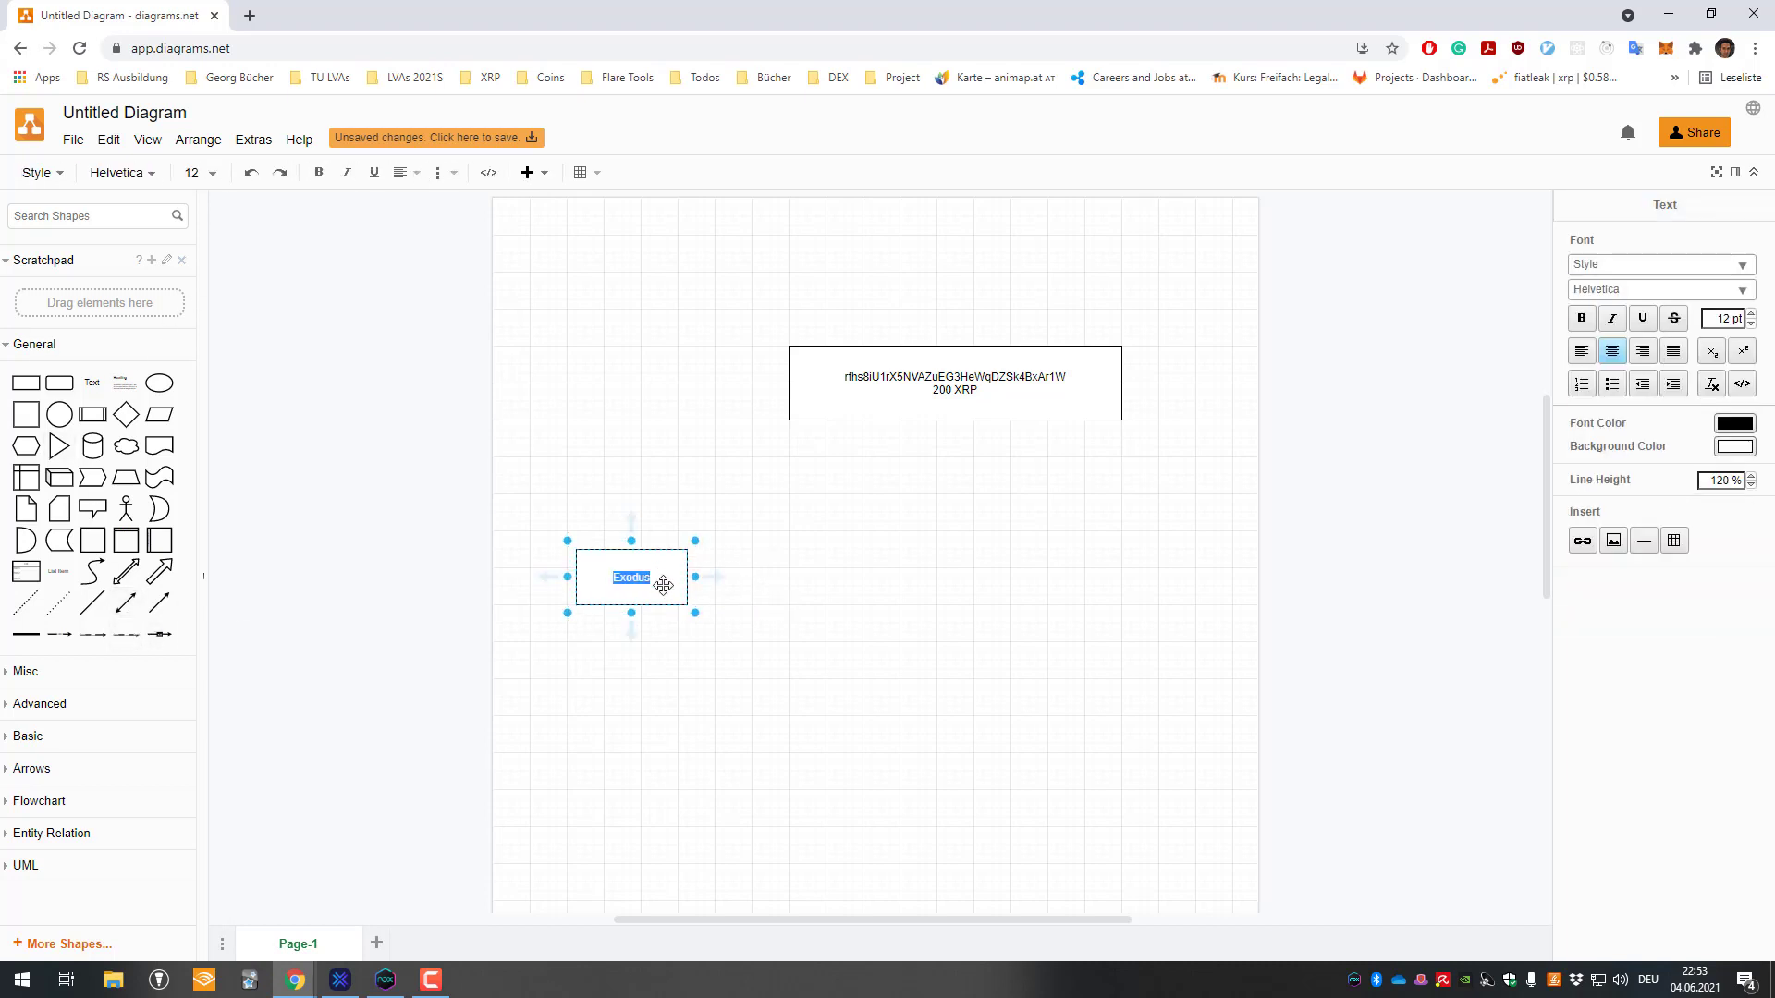
key(Escape)
double_click(663, 584)
click(623, 540)
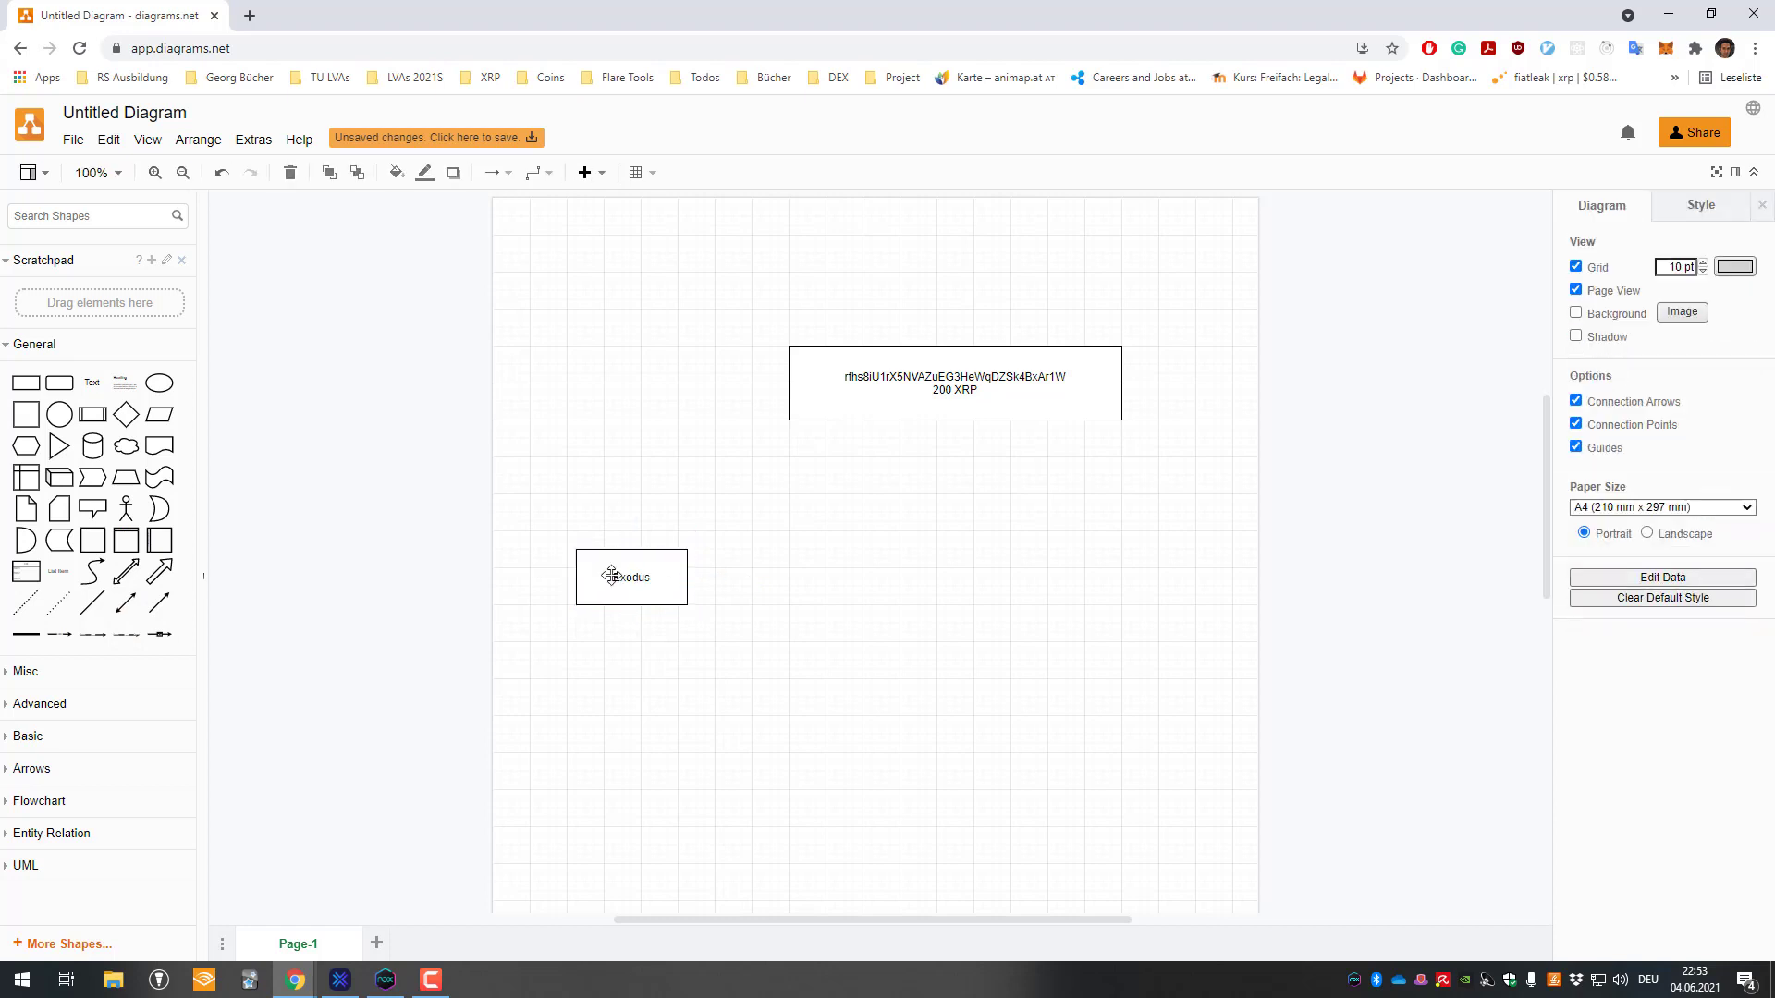
- Draw a directional arrow from the Exodus box up to the address box
click(134, 610)
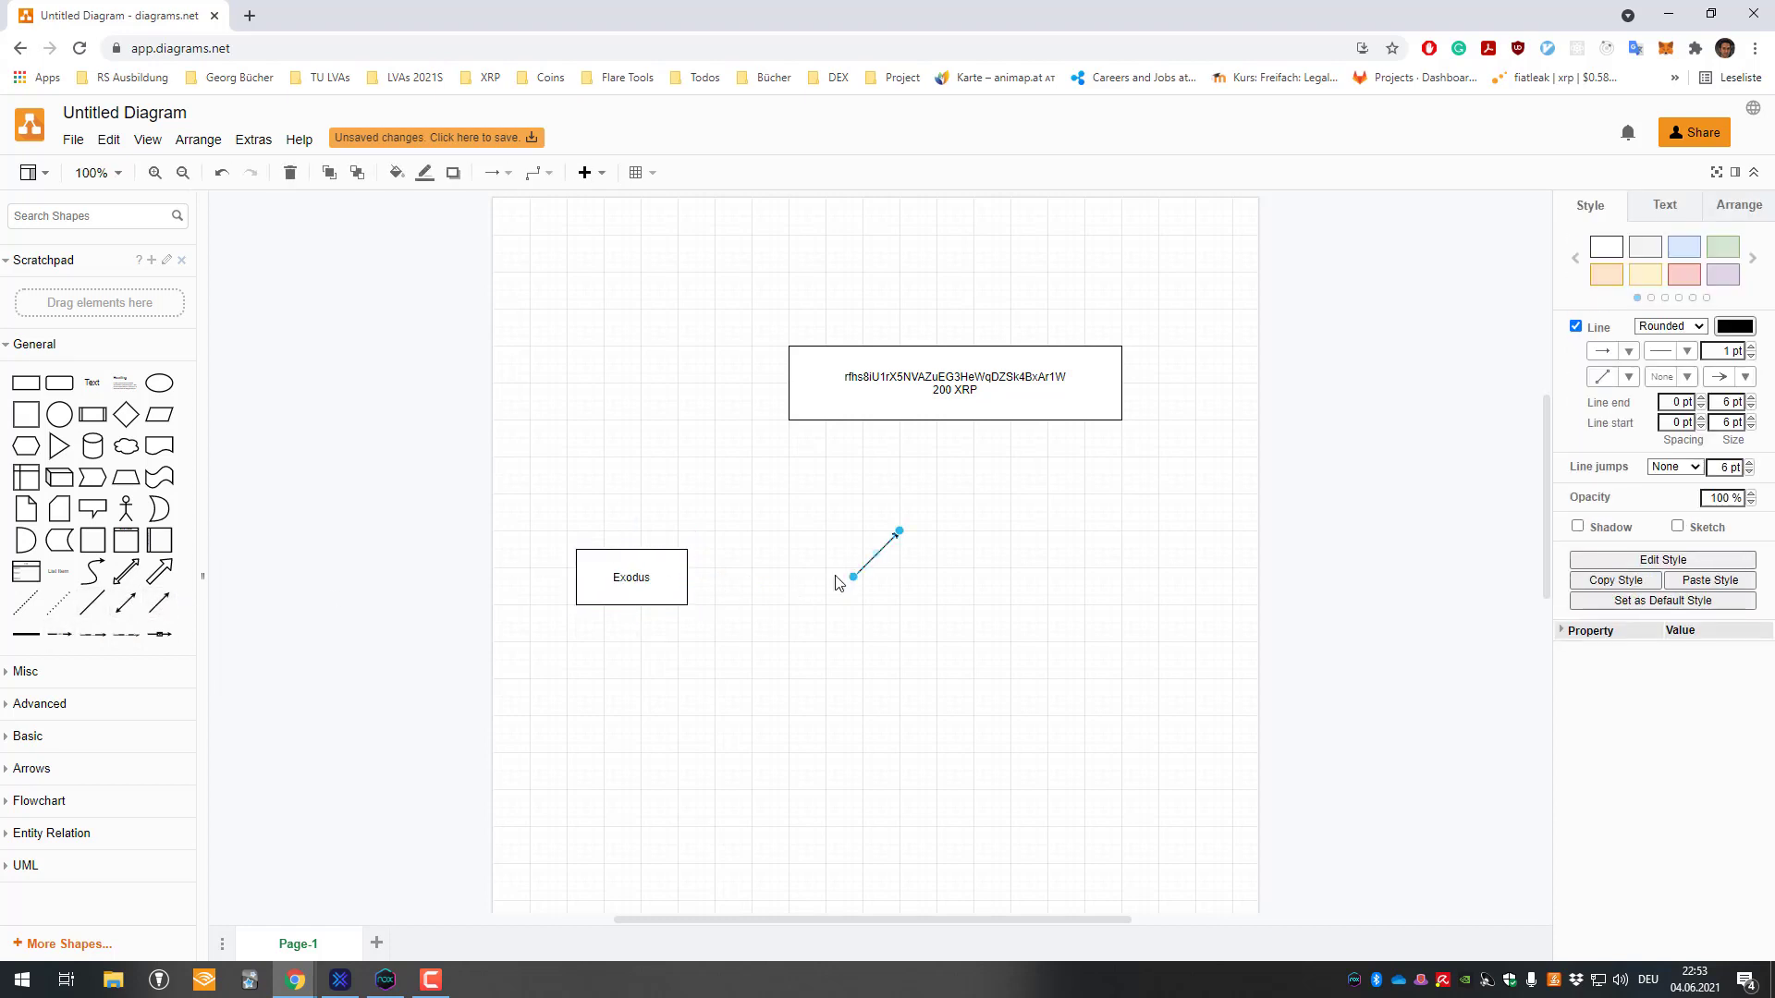
drag(850, 577, 652, 548)
drag(898, 530, 858, 426)
click(878, 574)
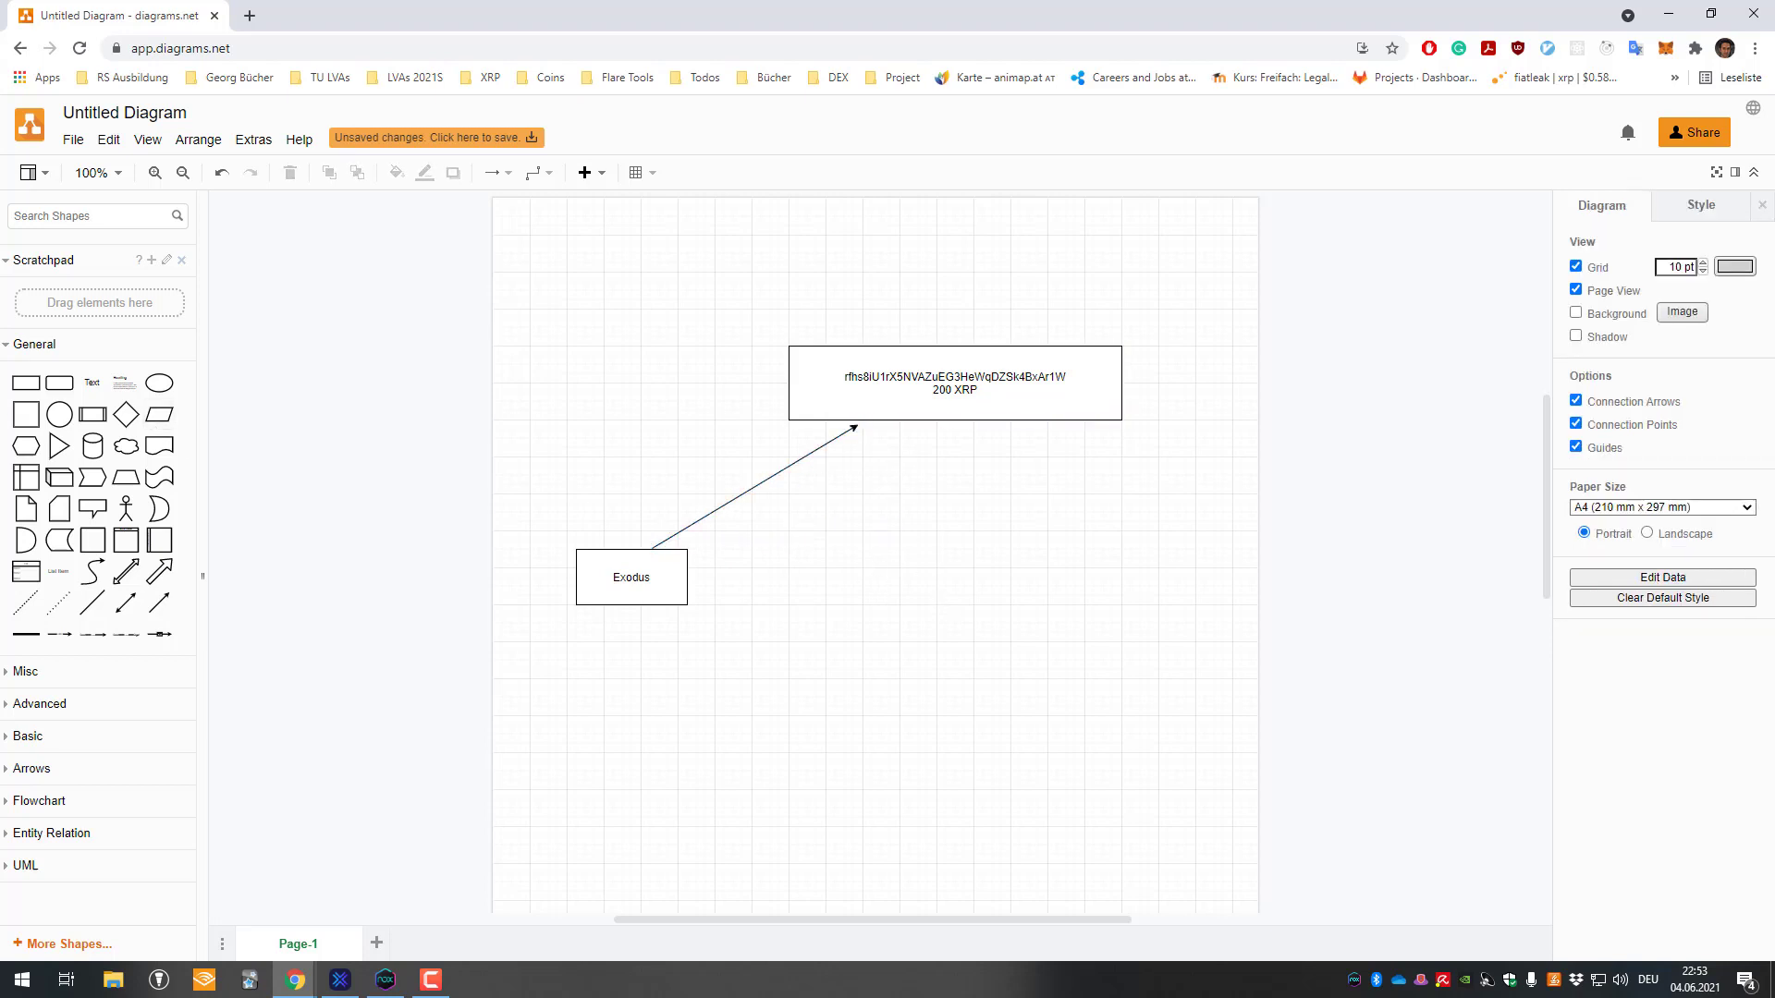
- Add a box labelled 'XUMM App' to the right of the Exodus box
click(28, 414)
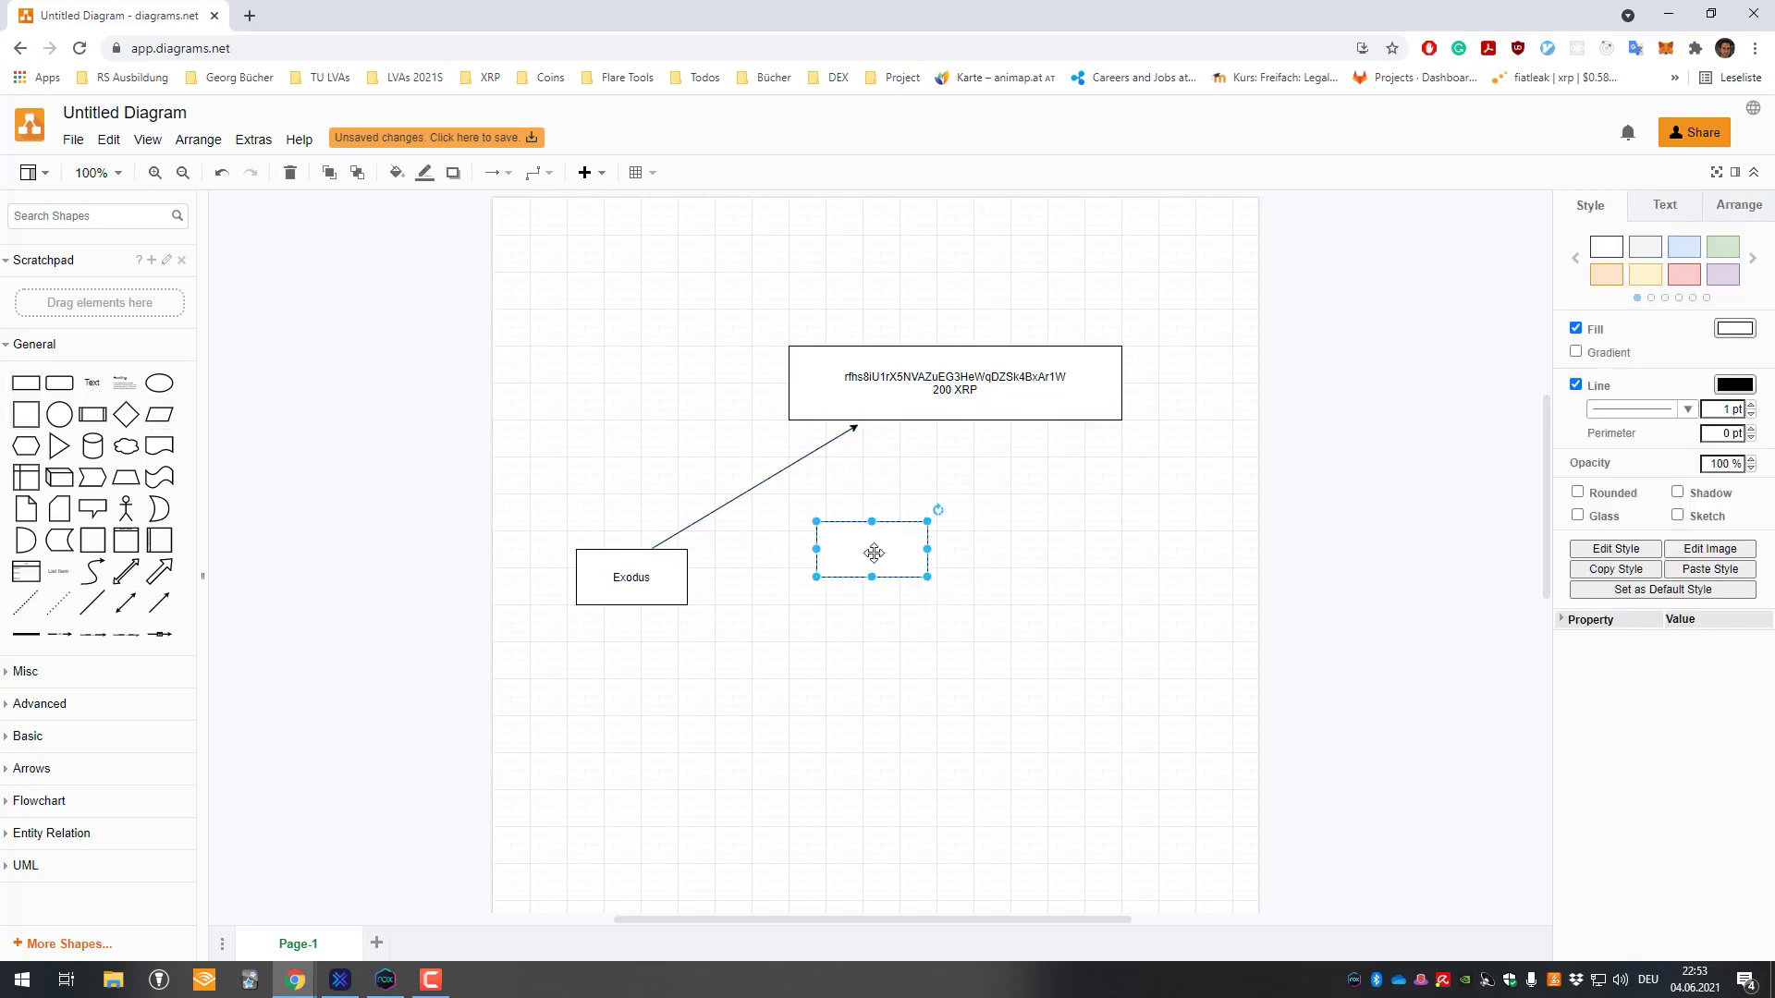
drag(870, 564, 1046, 578)
double_click(1046, 578)
text(XU)
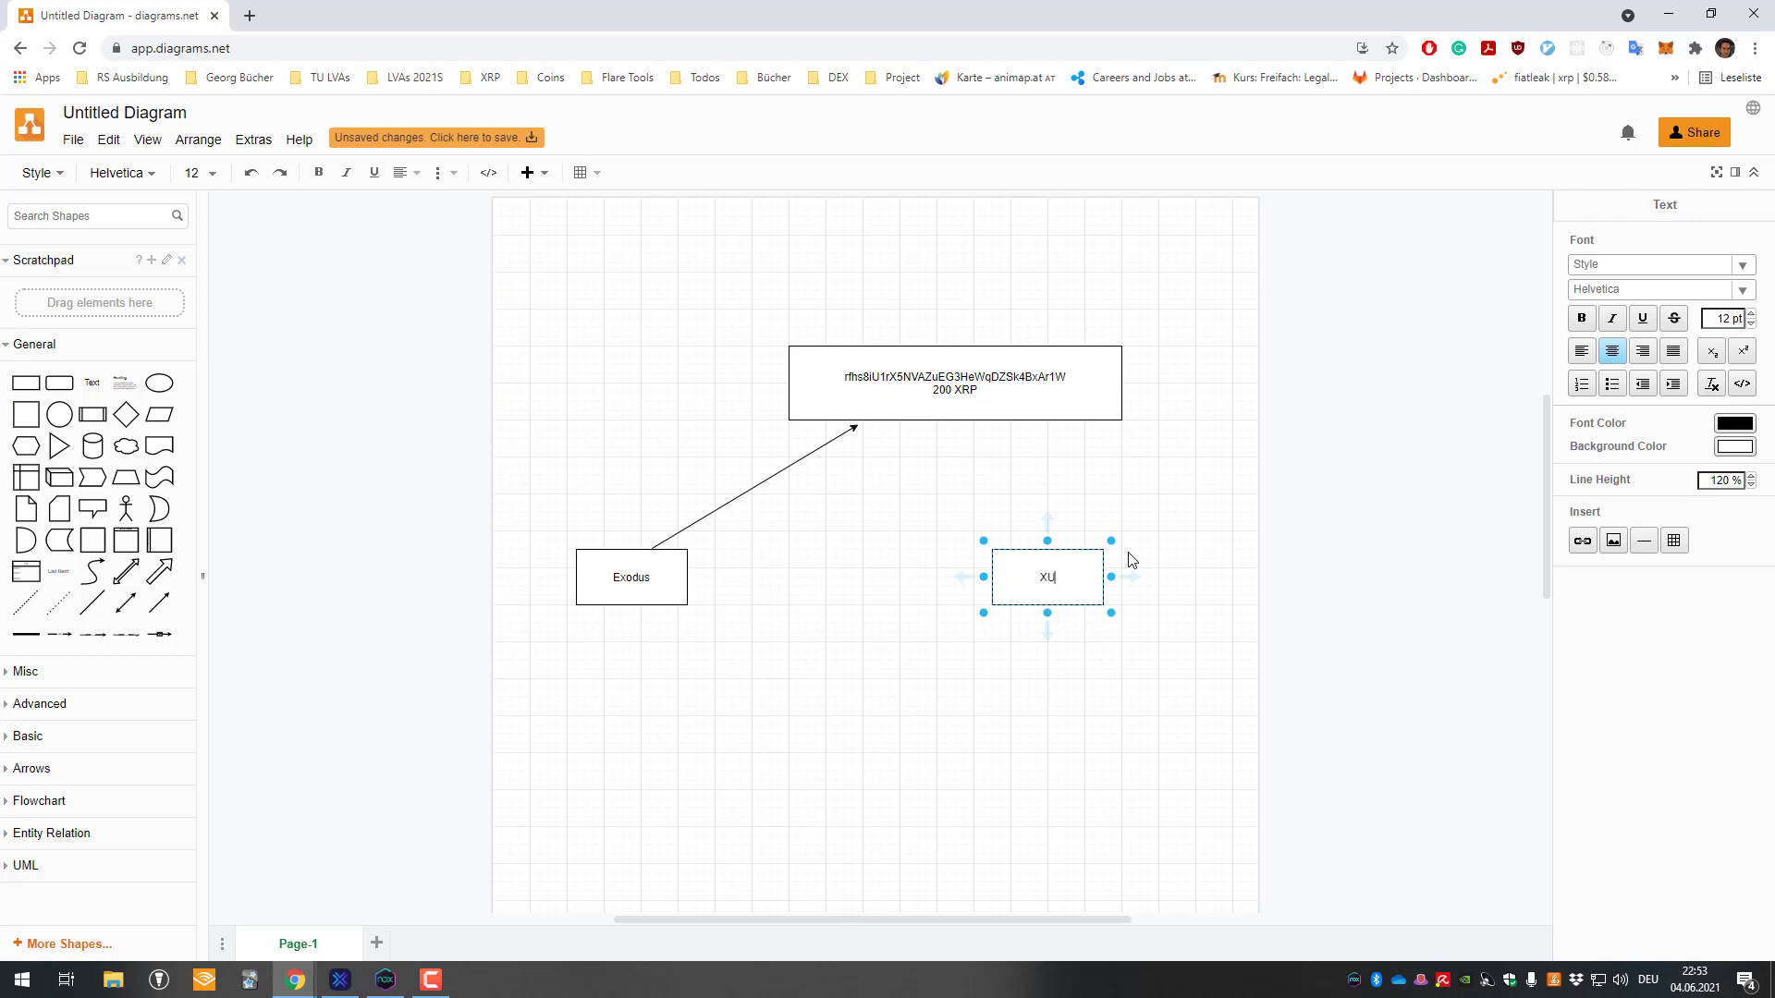
text(MM App)
key(Return)
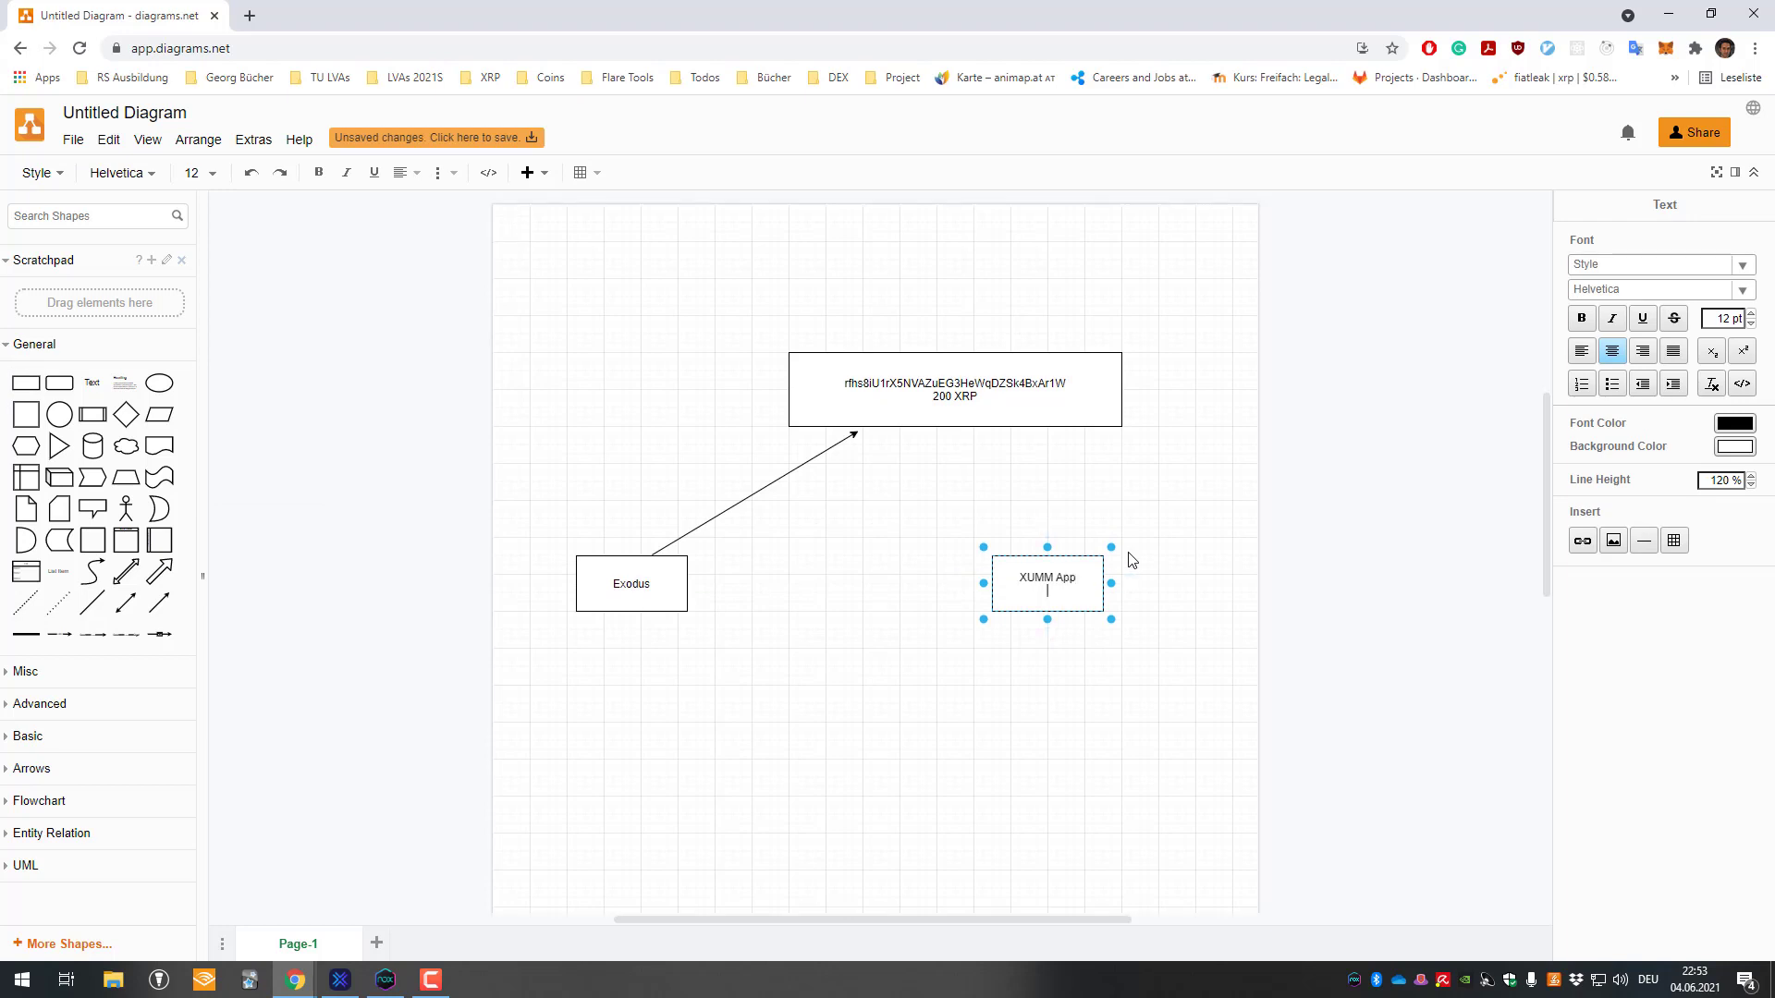
click(1144, 602)
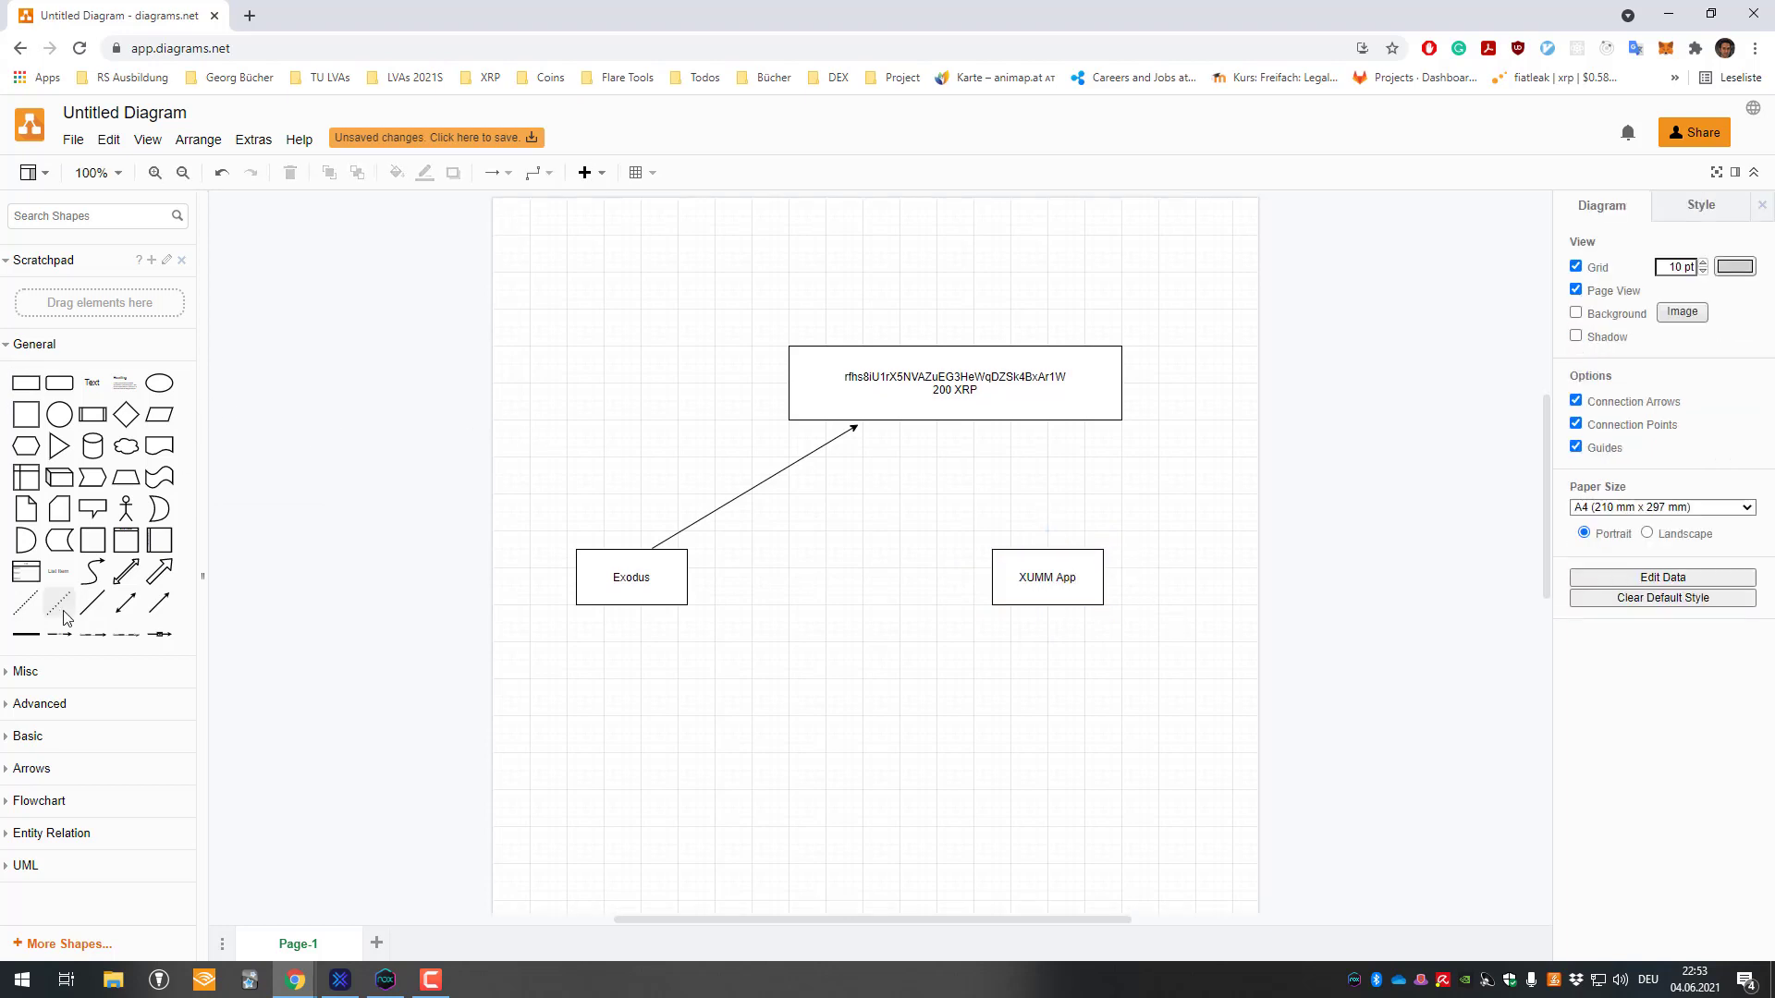
- Draw an arrow from the XUMM App box up to the address box
click(159, 603)
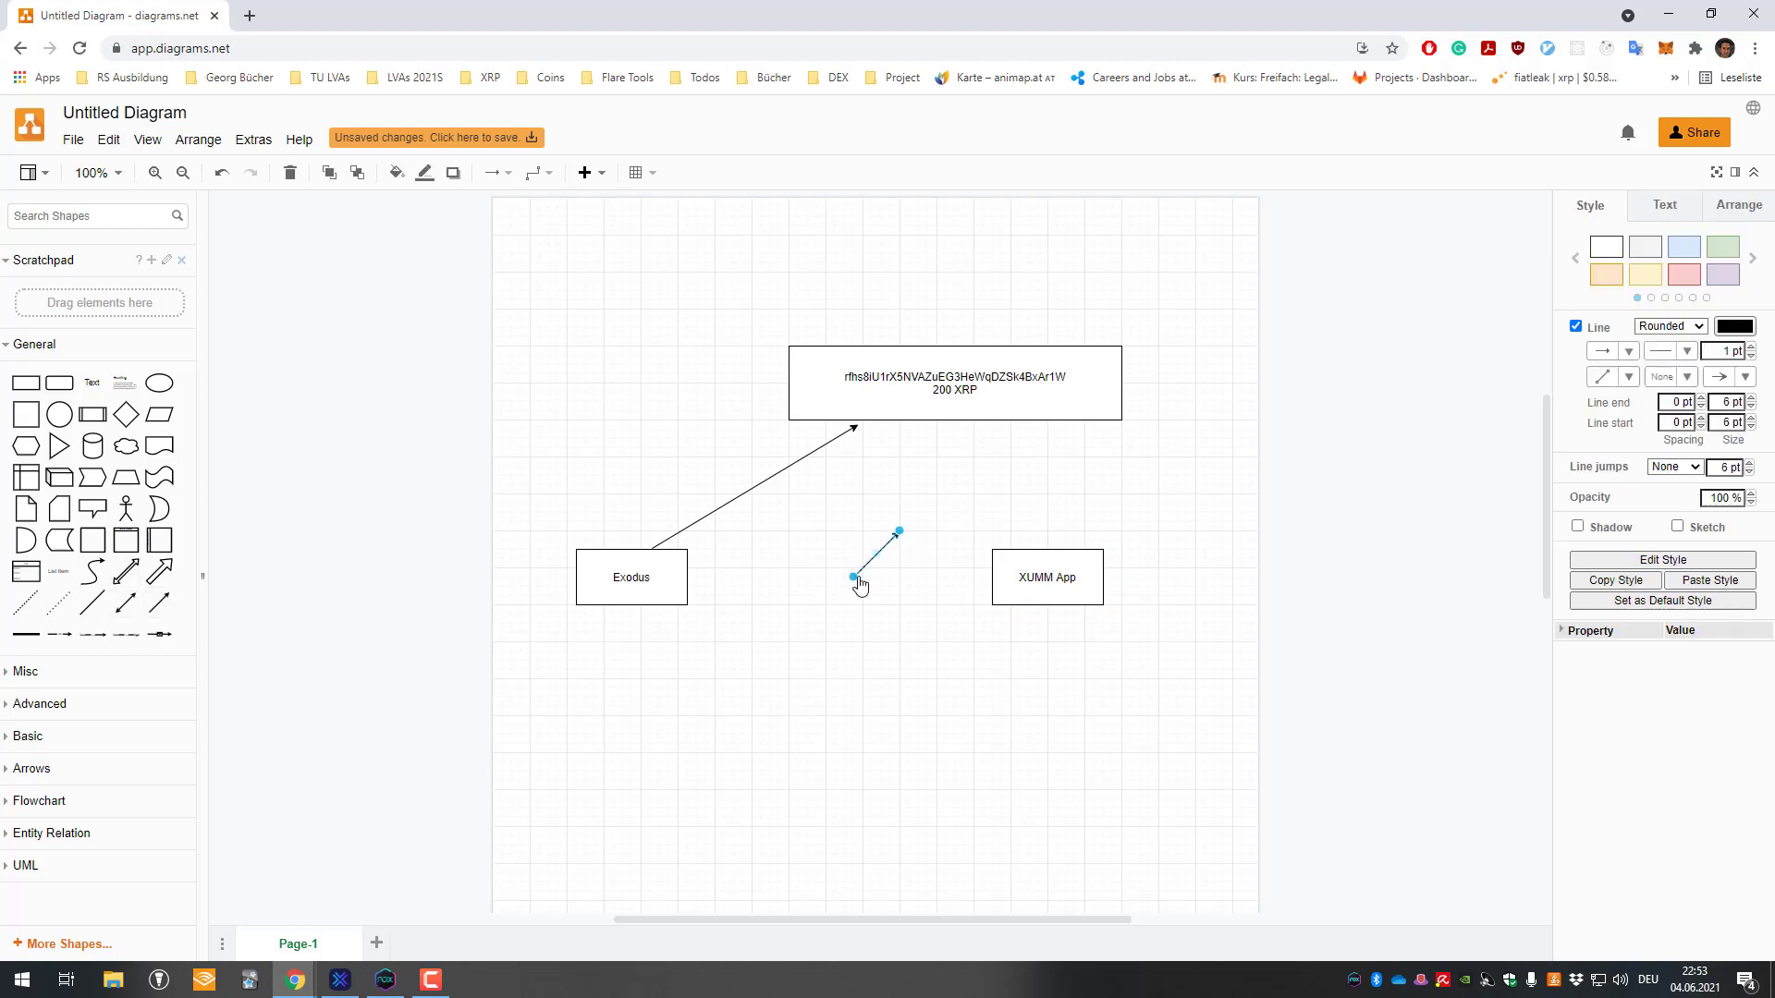
drag(853, 577, 1047, 549)
drag(900, 531, 975, 421)
mouse_move(1054, 582)
mouse_down()
mouse_move(1114, 587)
mouse_move(1076, 592)
mouse_move(1074, 554)
mouse_up()
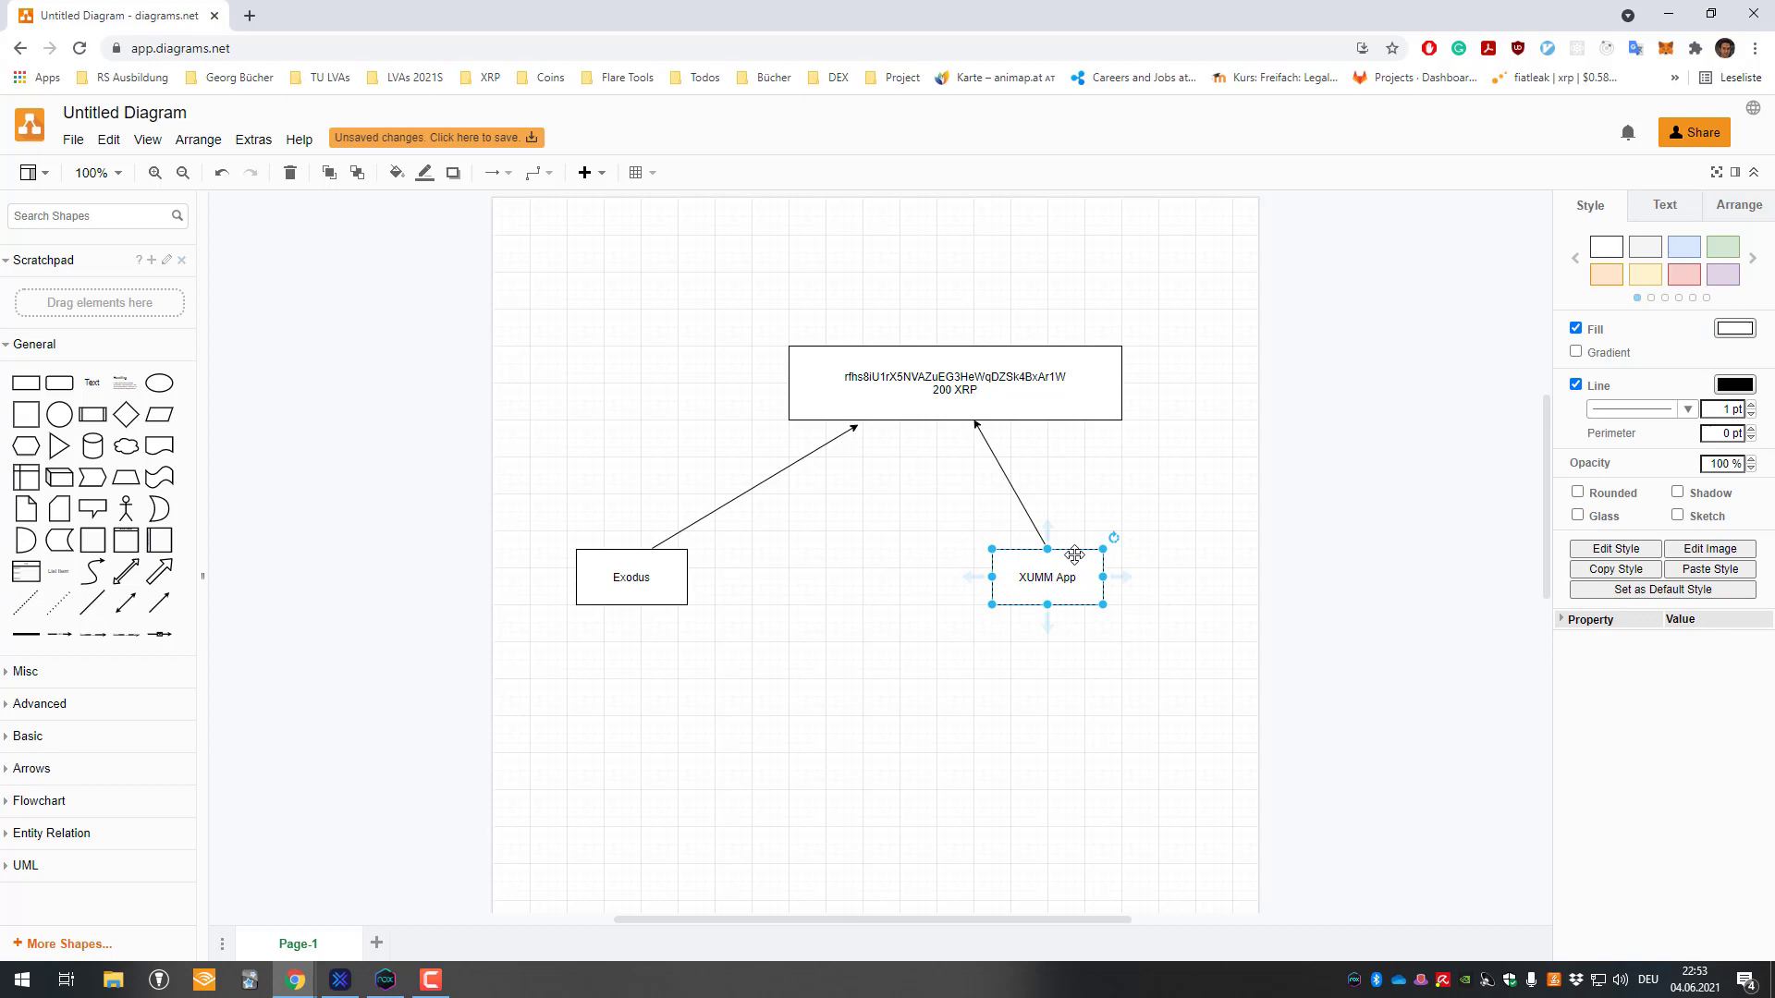
- Select the Exodus and XUMM App boxes, then bring the XUMM accounts list forward
click(645, 579)
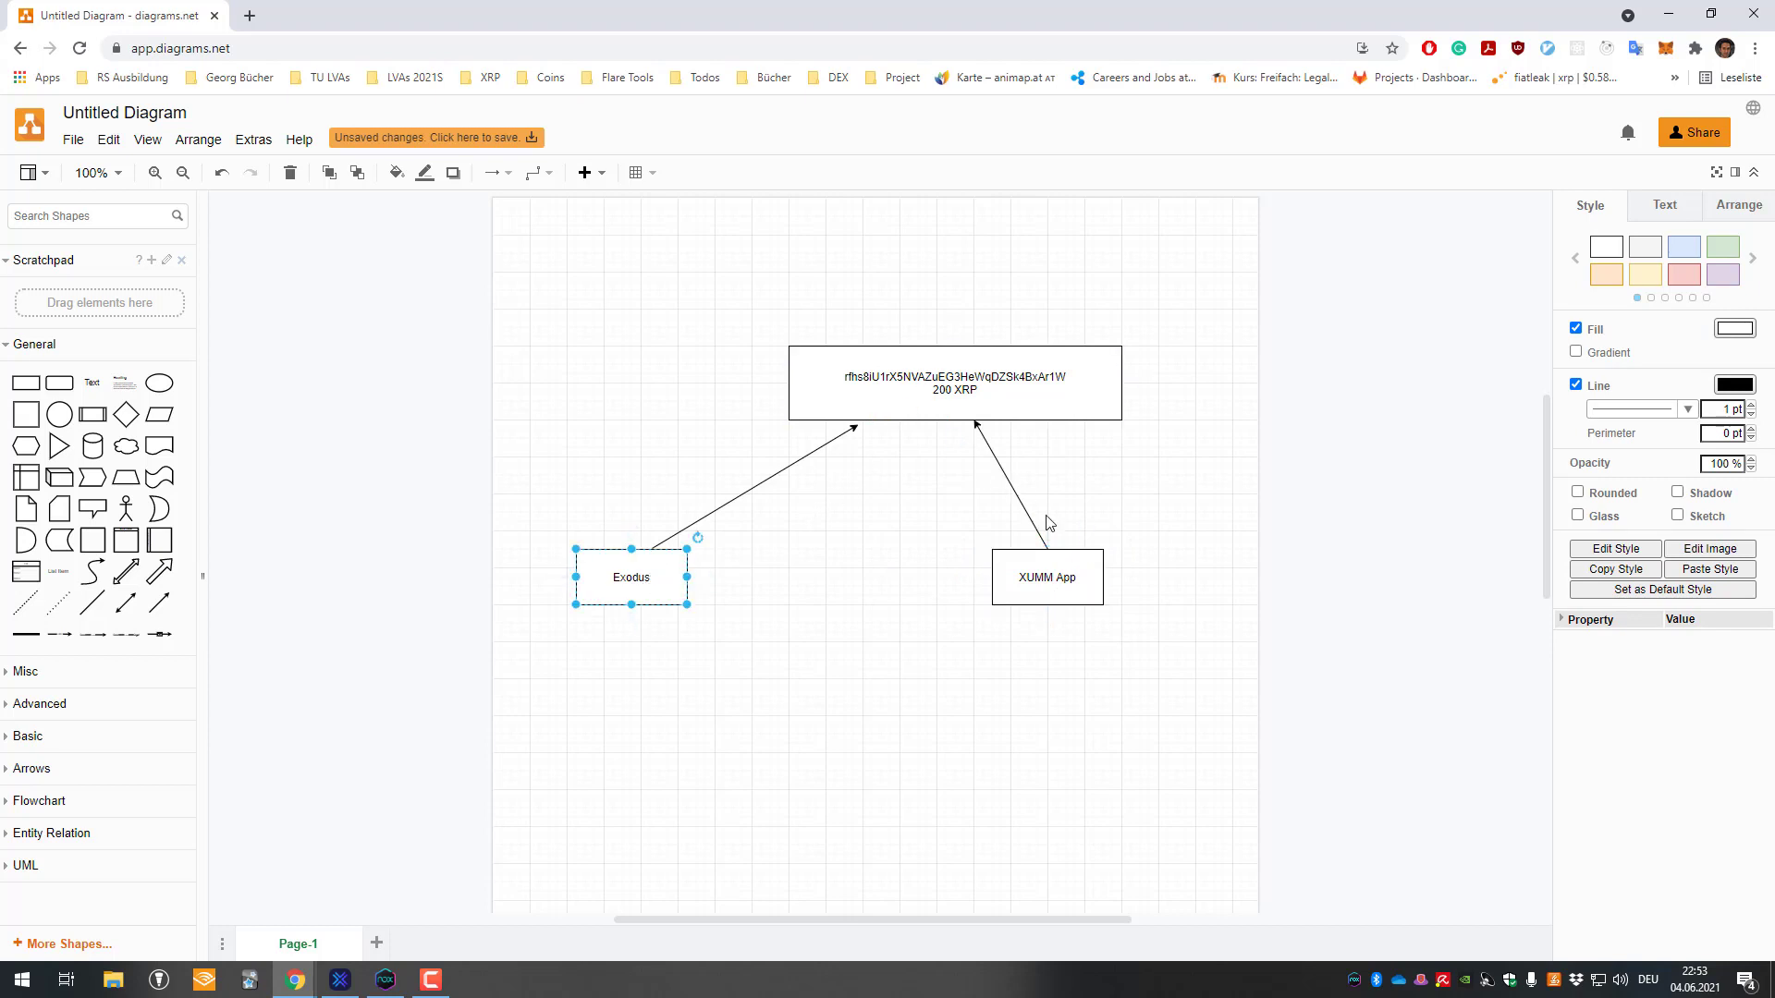
drag(1189, 663, 940, 431)
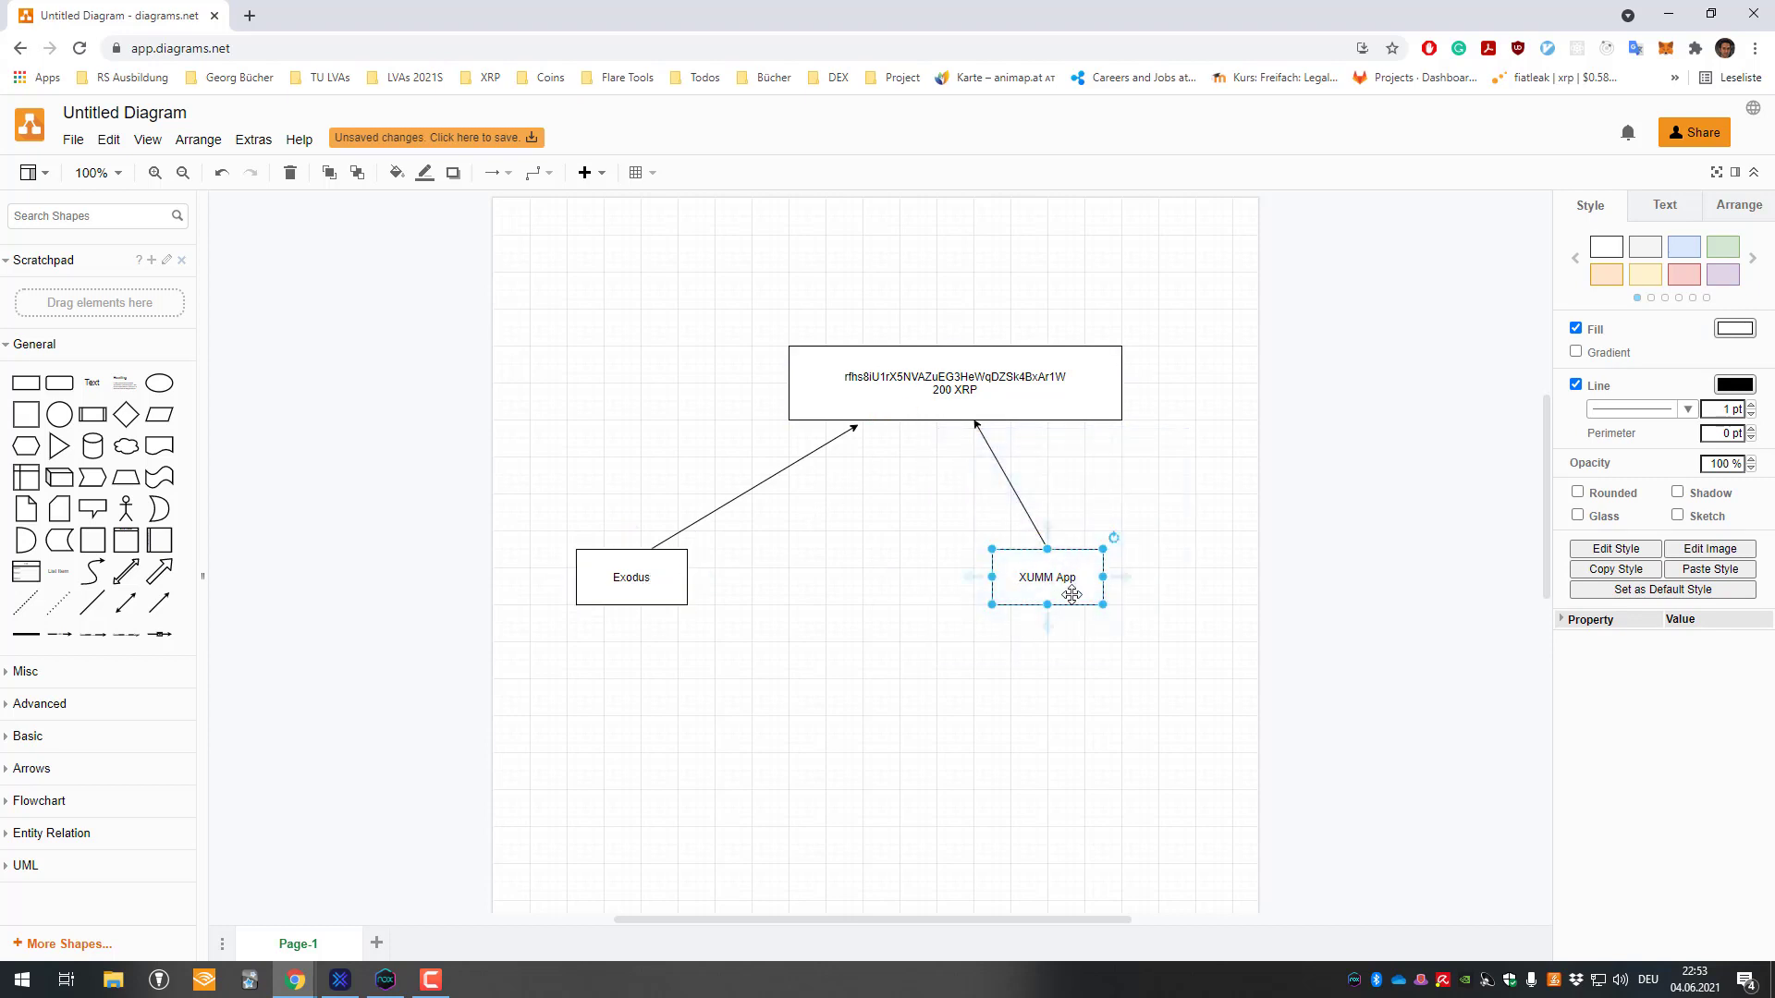
click(386, 979)
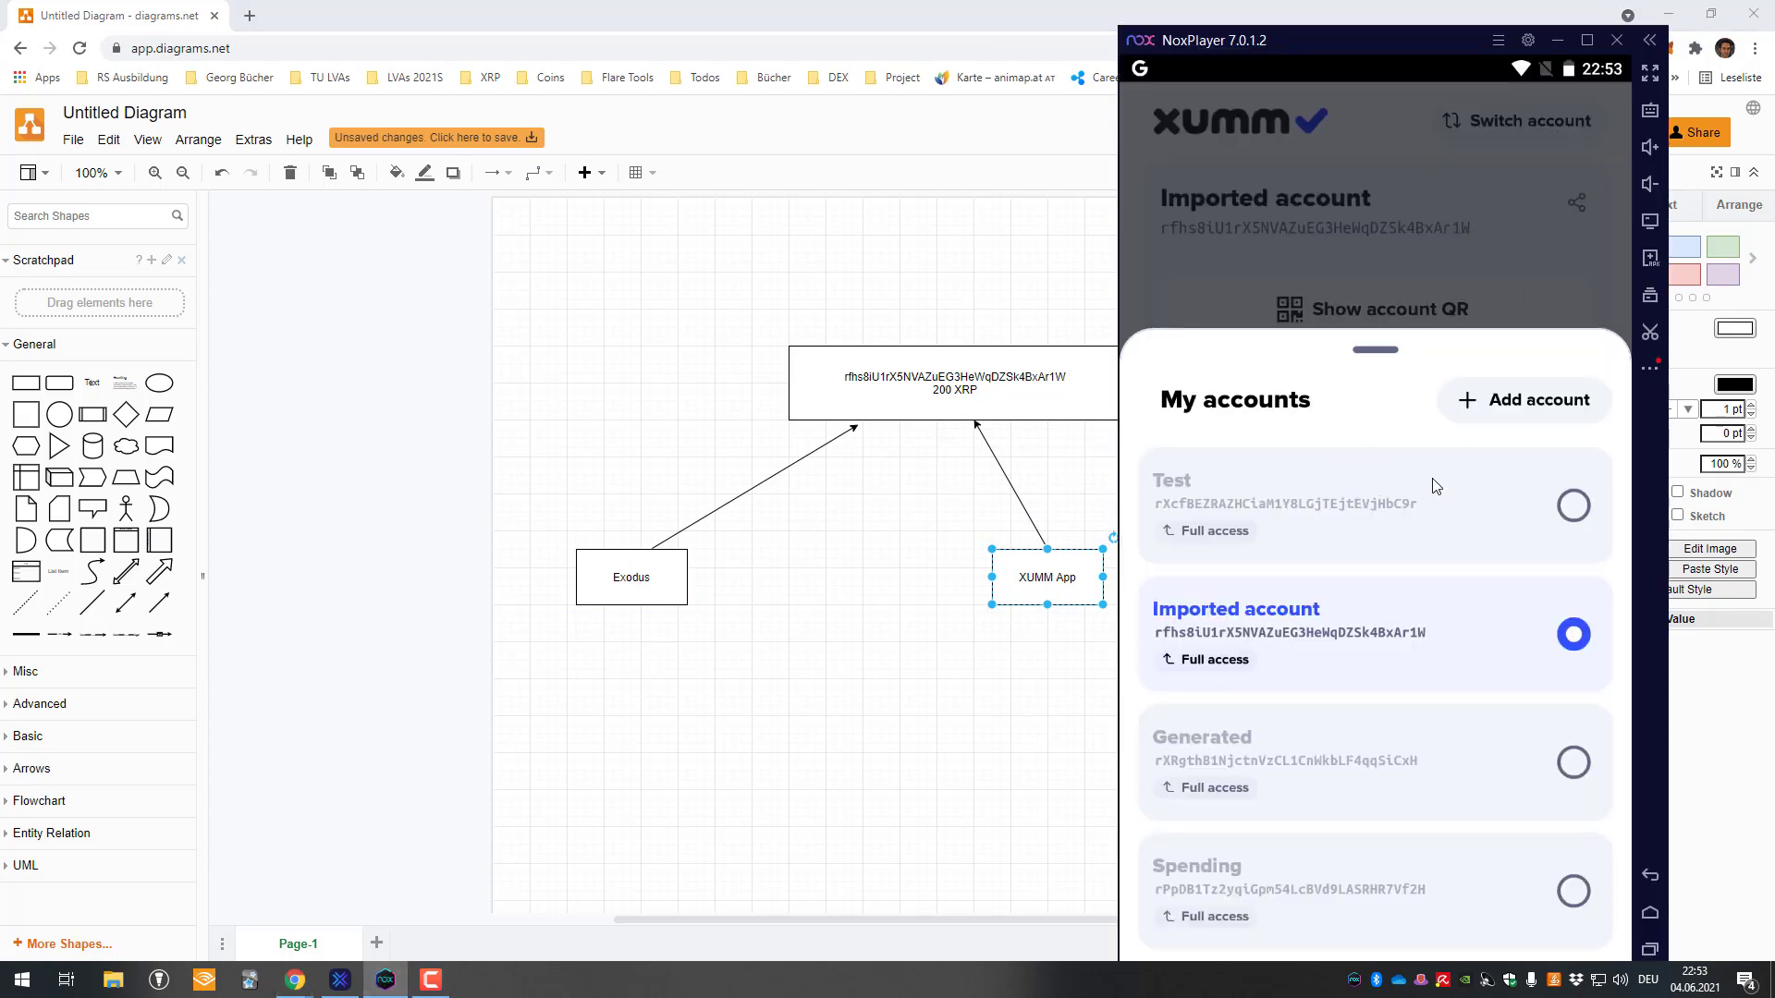
- Change the address box's balance line from 200 XRP to 200000 XRP
click(940, 392)
double_click(940, 392)
click(950, 391)
text(00)
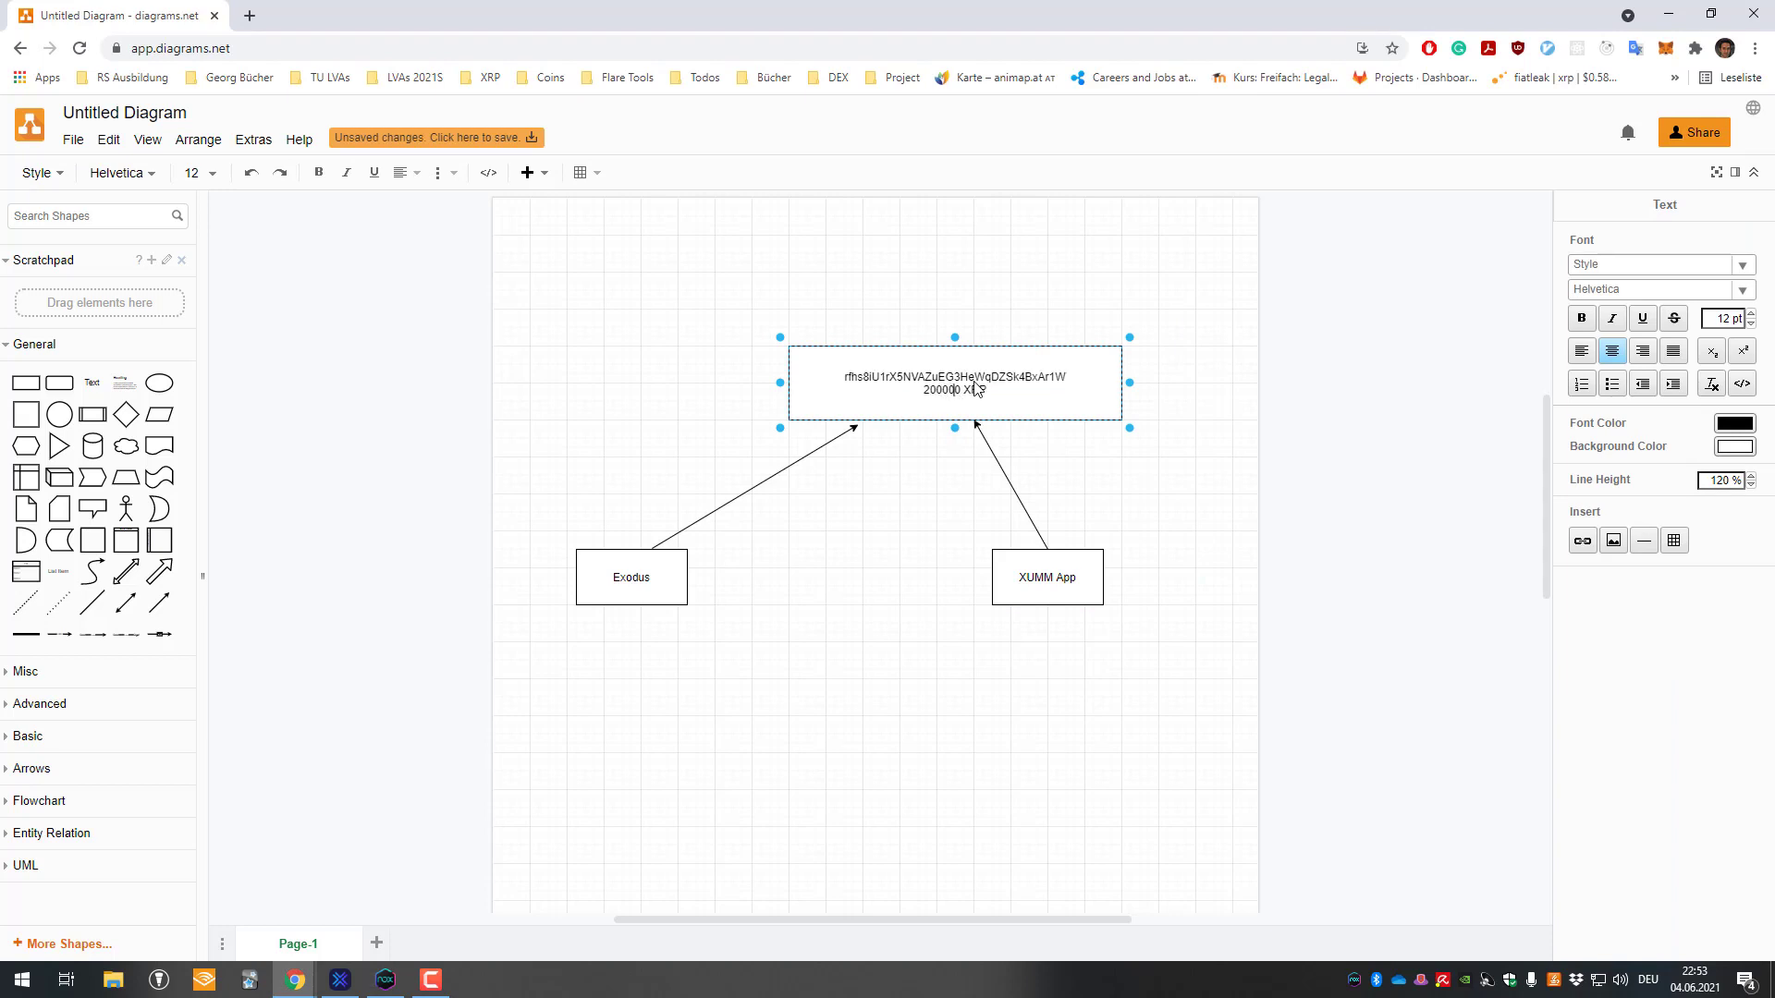
click(1208, 508)
double_click(952, 388)
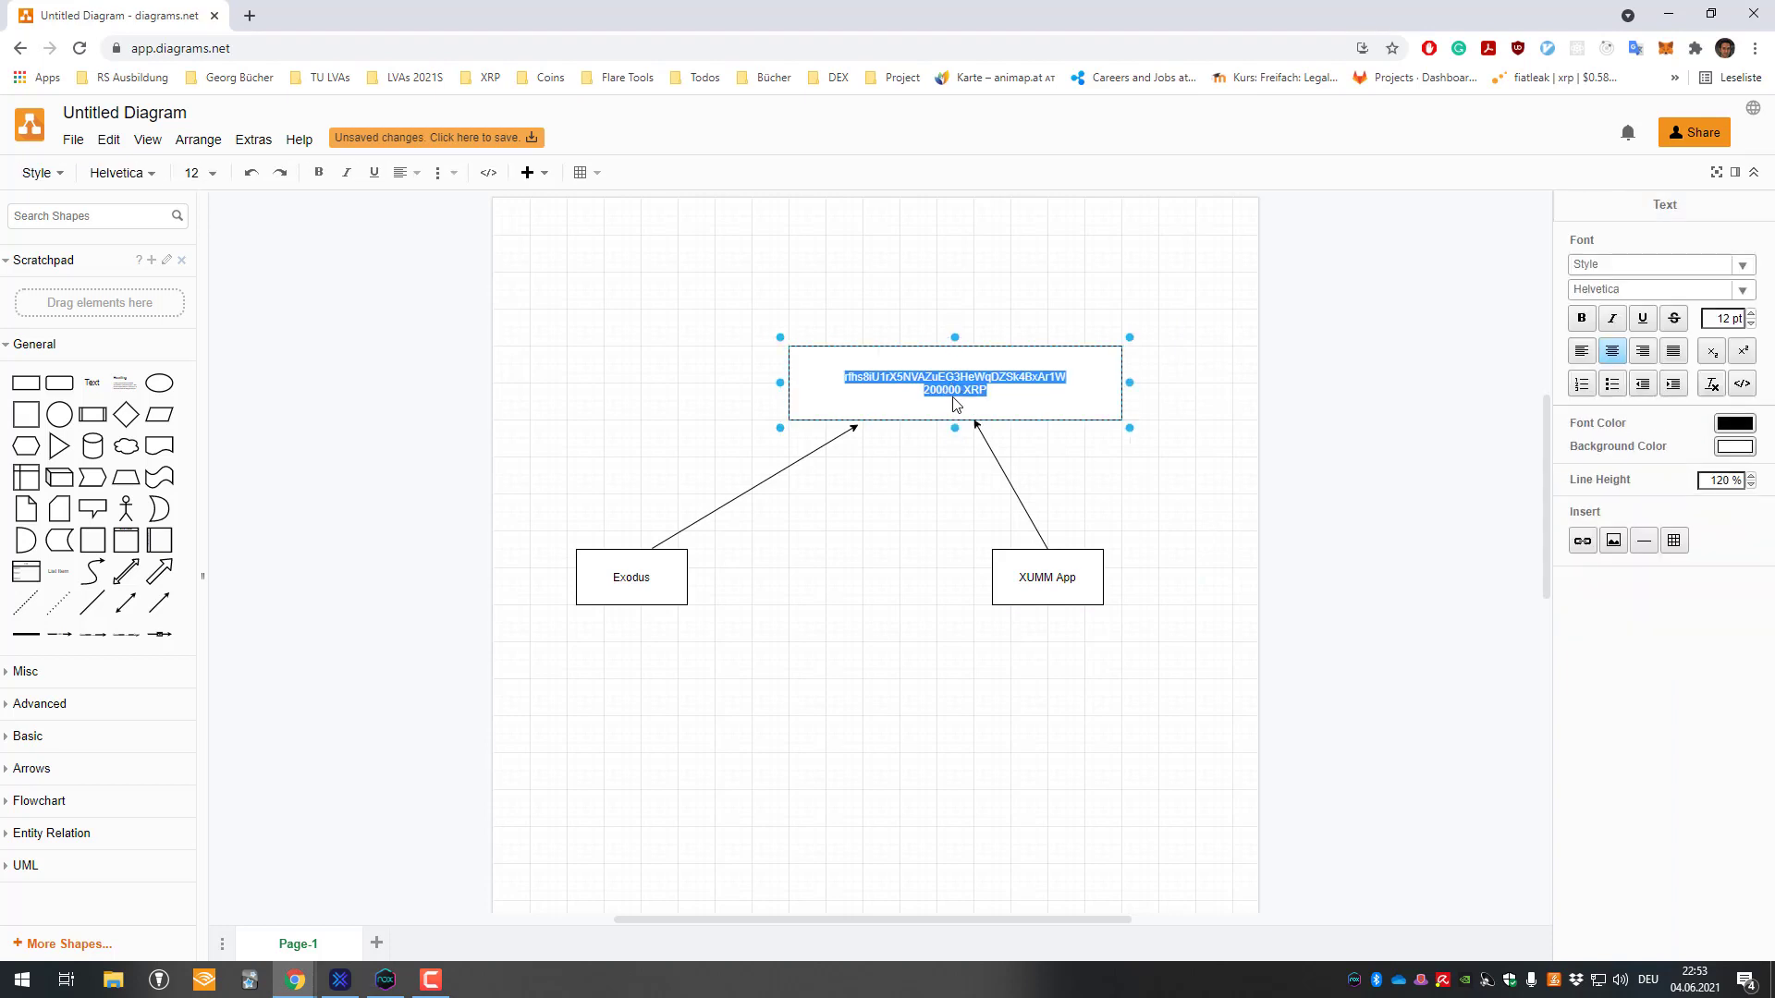
click(955, 417)
double_click(938, 392)
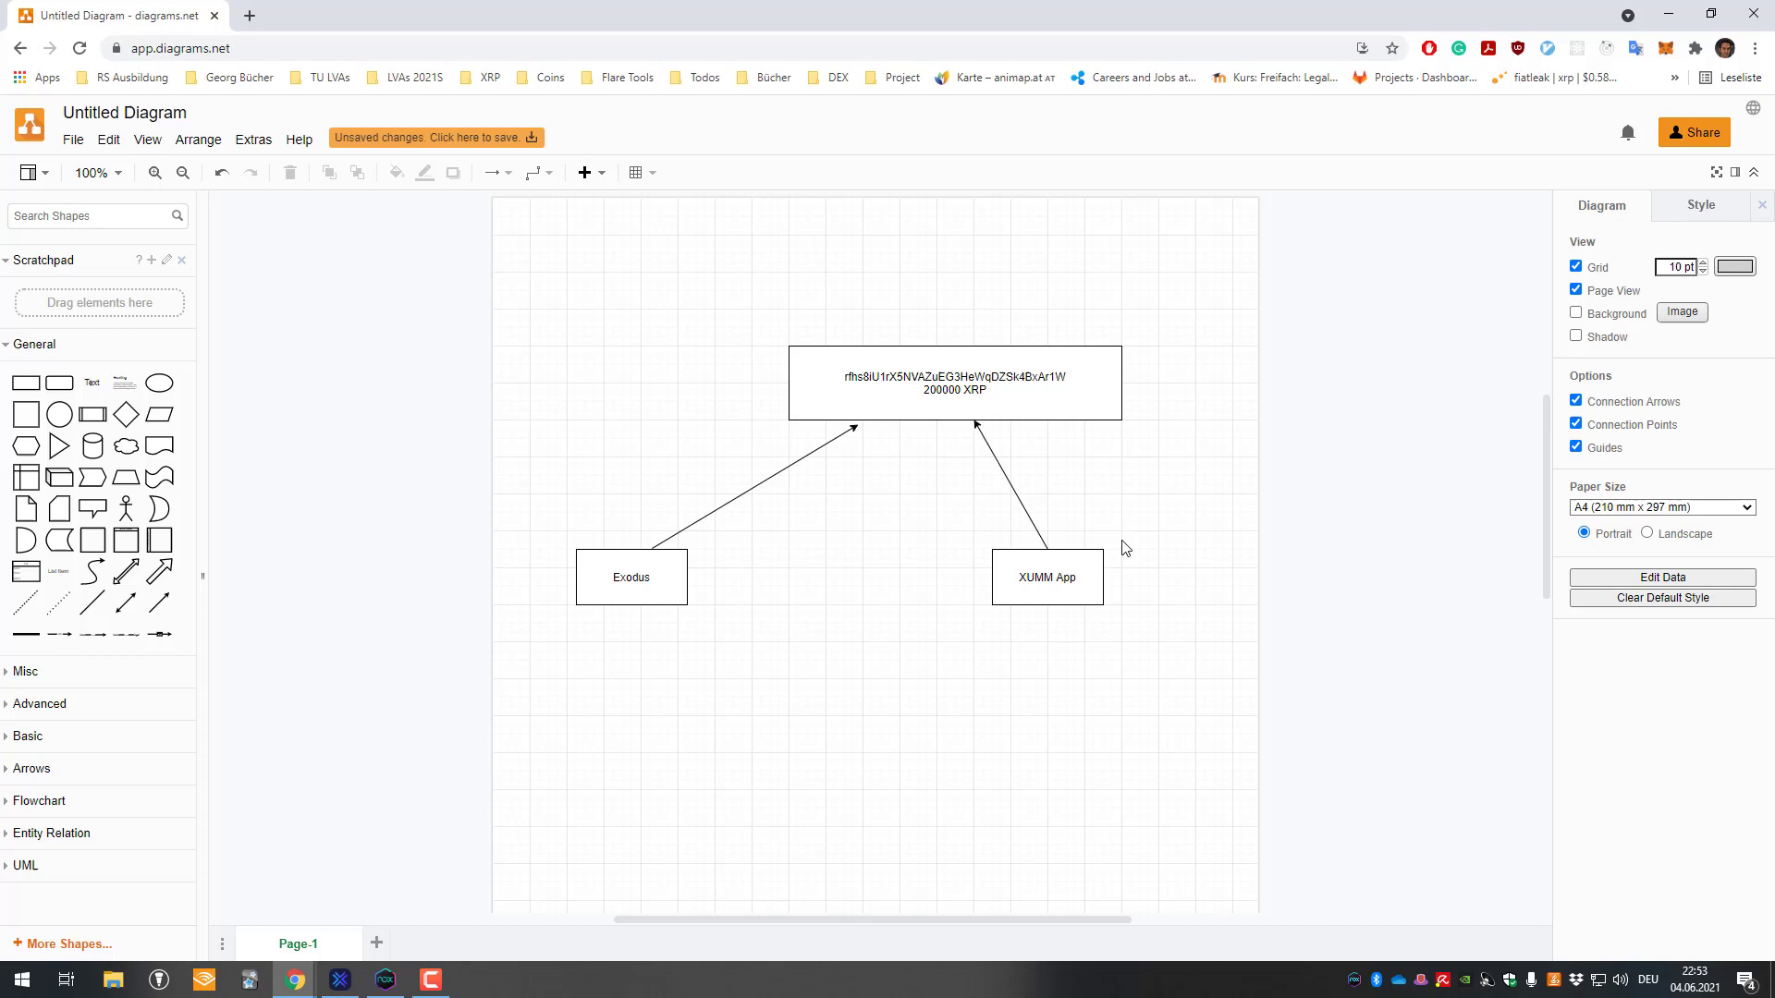
- Rename the Exodus box to 'Ledger Nano S', then restore its 'Exodus' label
click(1027, 581)
double_click(620, 578)
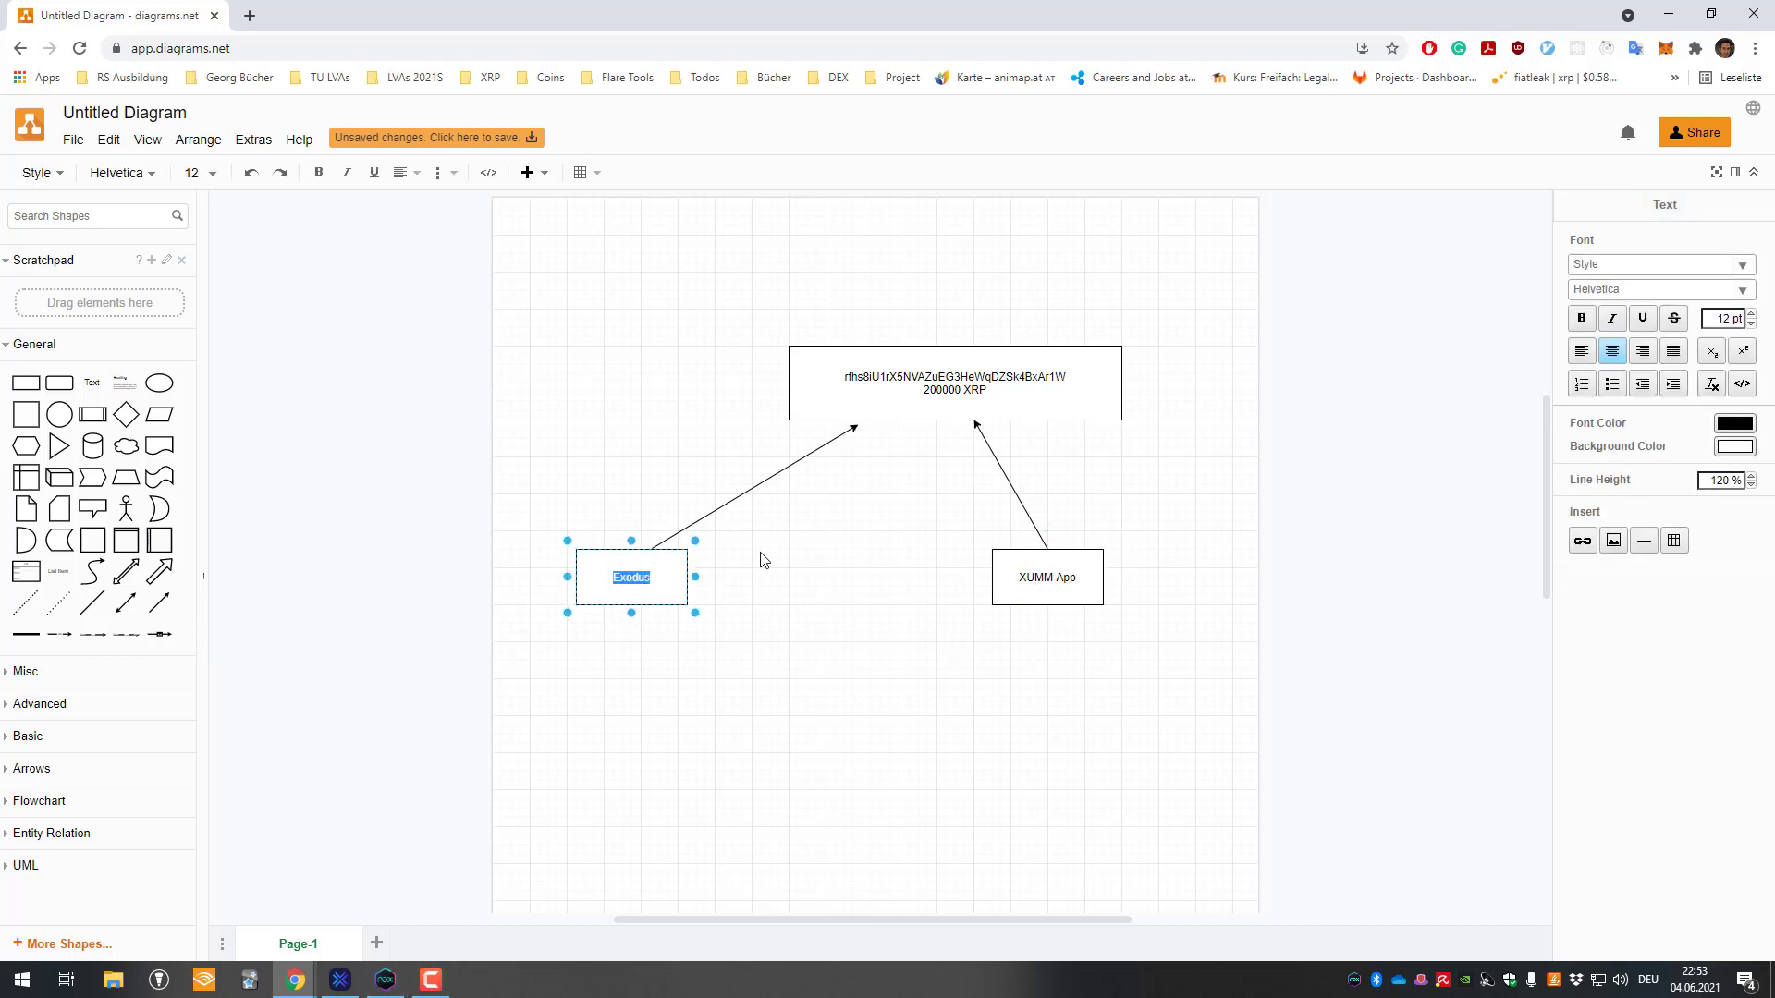
text(Ledger Nano S)
click(818, 614)
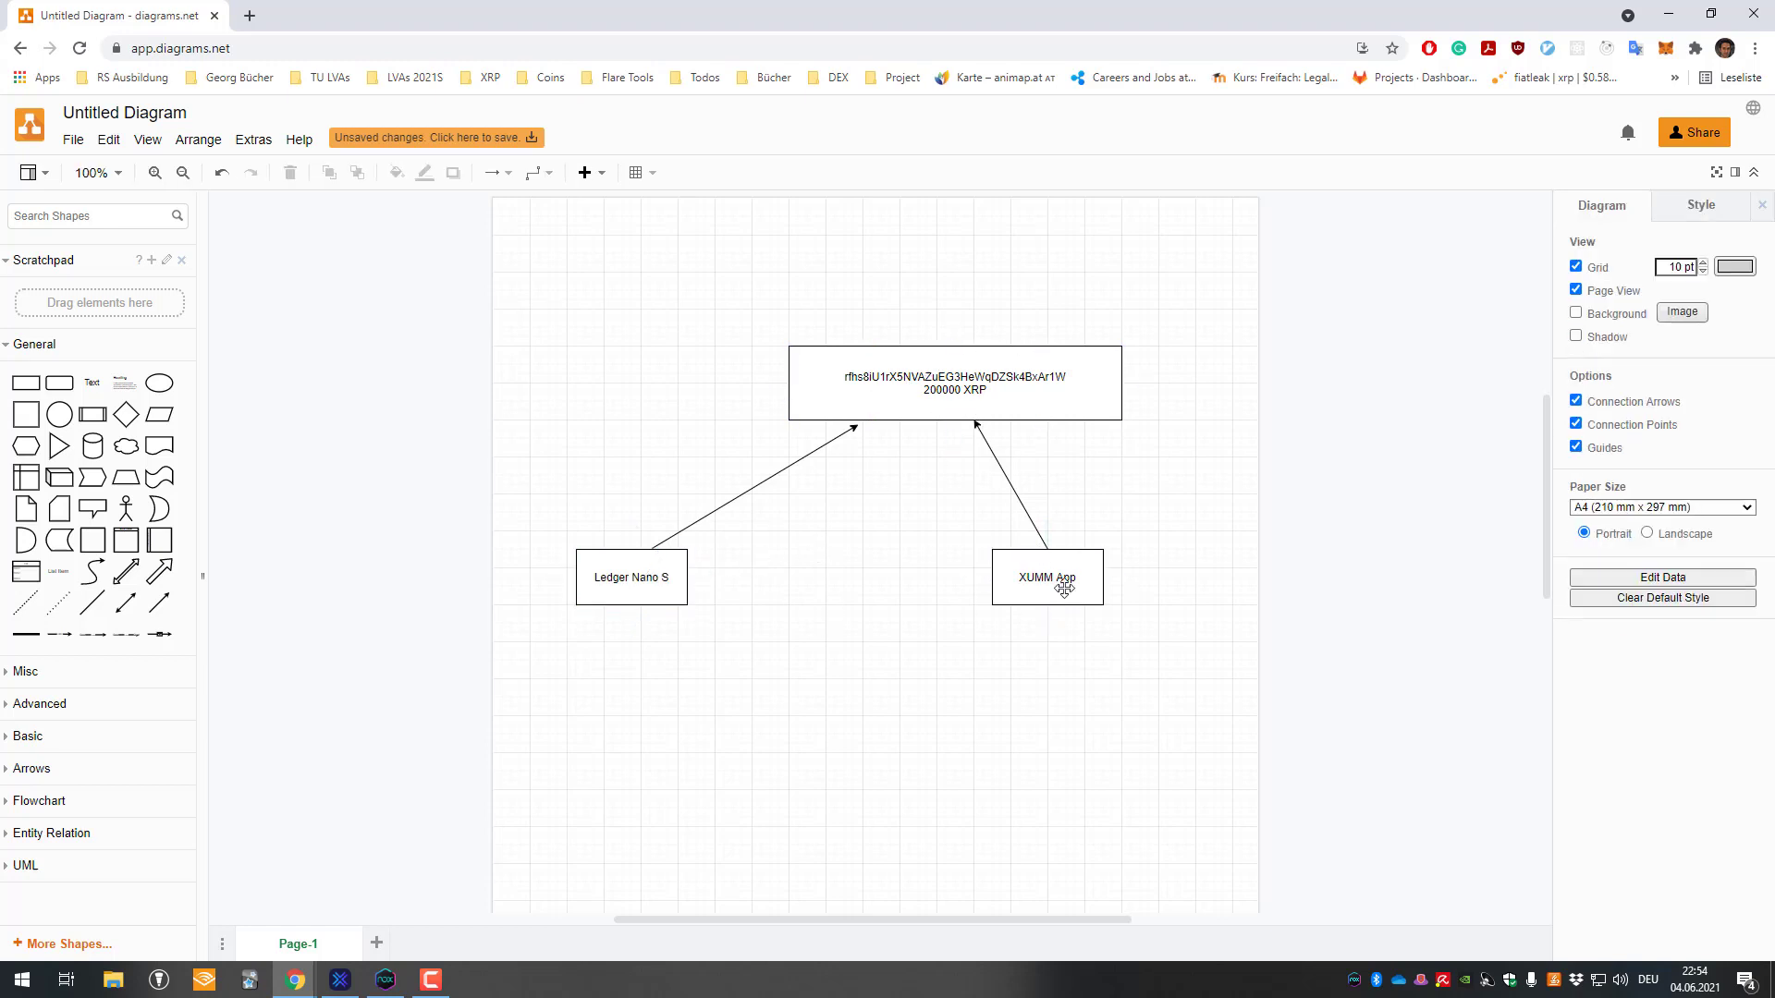
click(681, 561)
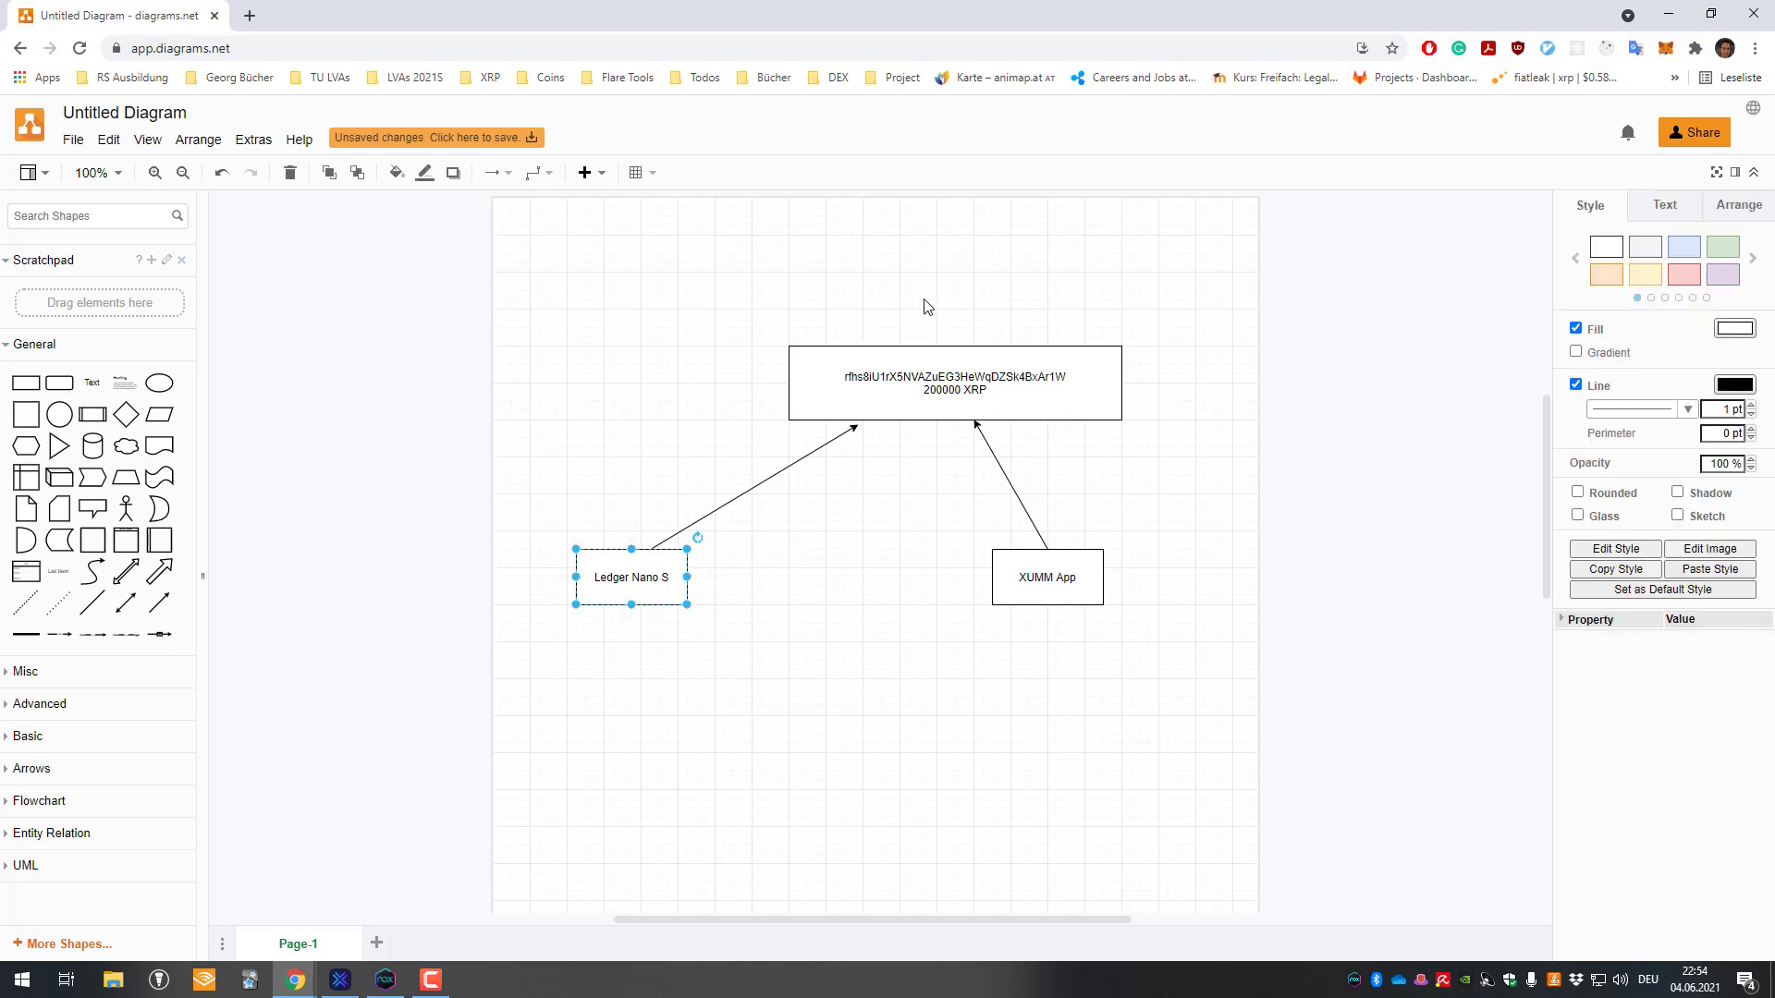
double_click(610, 584)
text(Exodus)
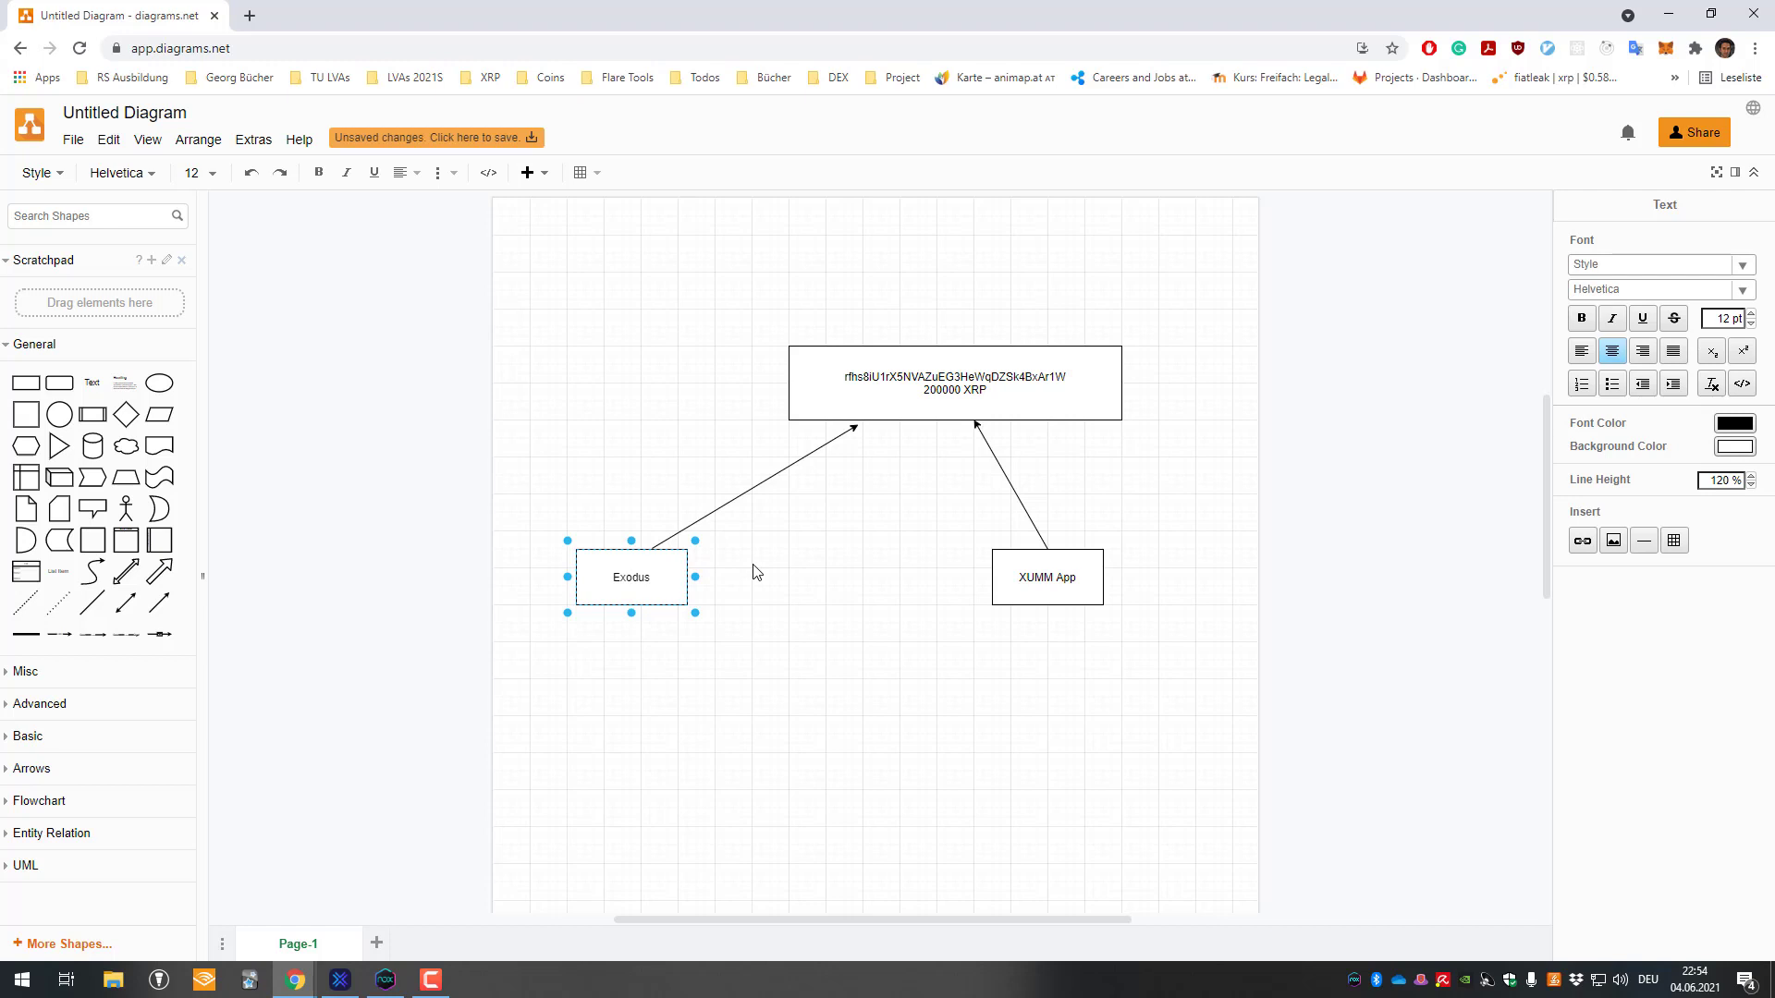
click(753, 572)
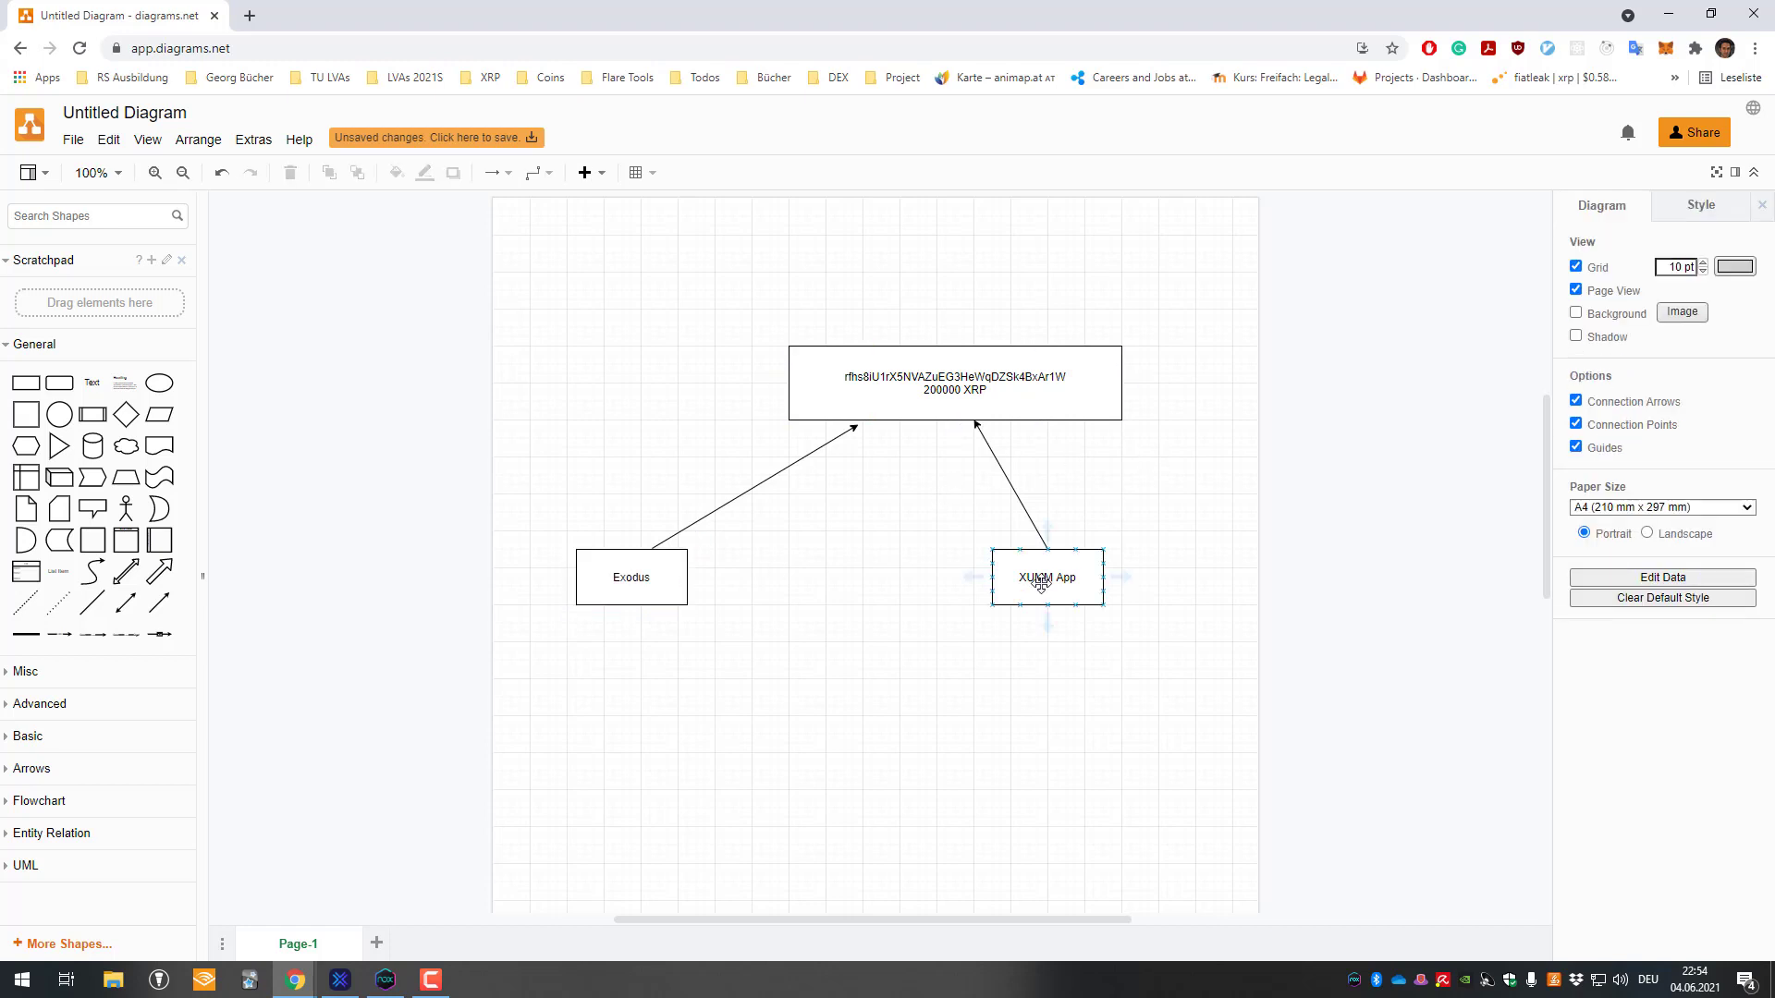
- Bring XUMM forward and close the My accounts sheet and notification shade
click(373, 988)
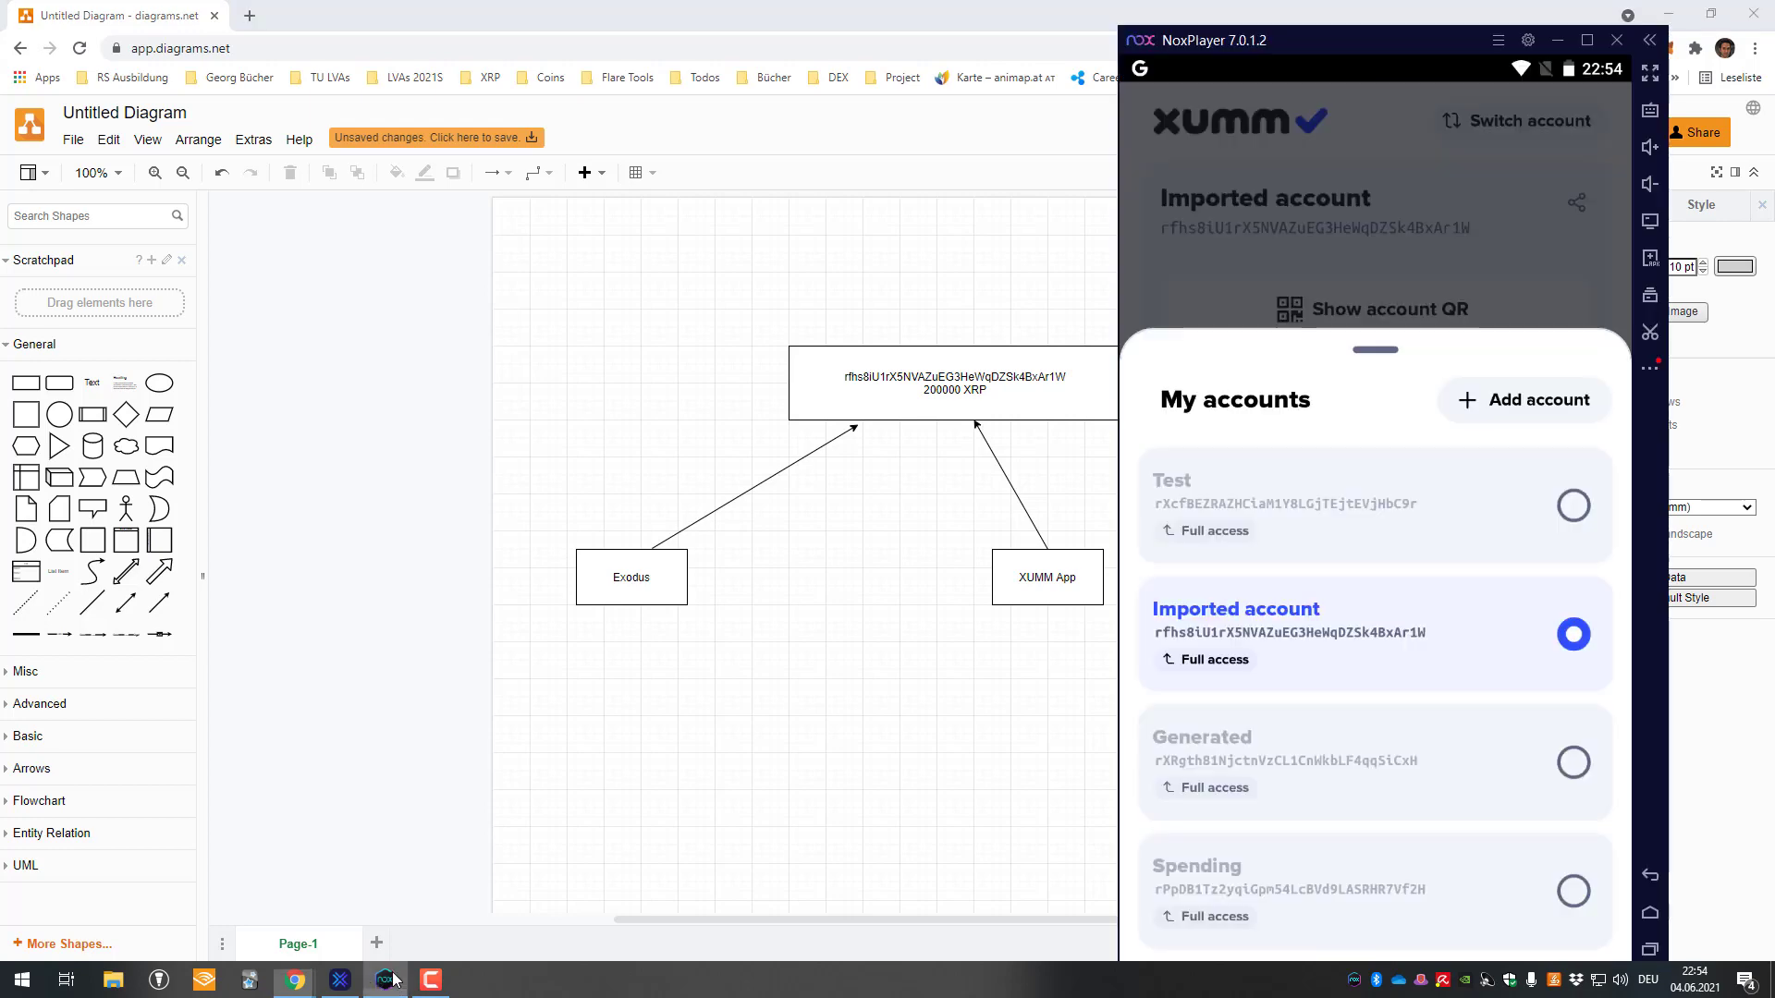
click(1508, 275)
click(1531, 127)
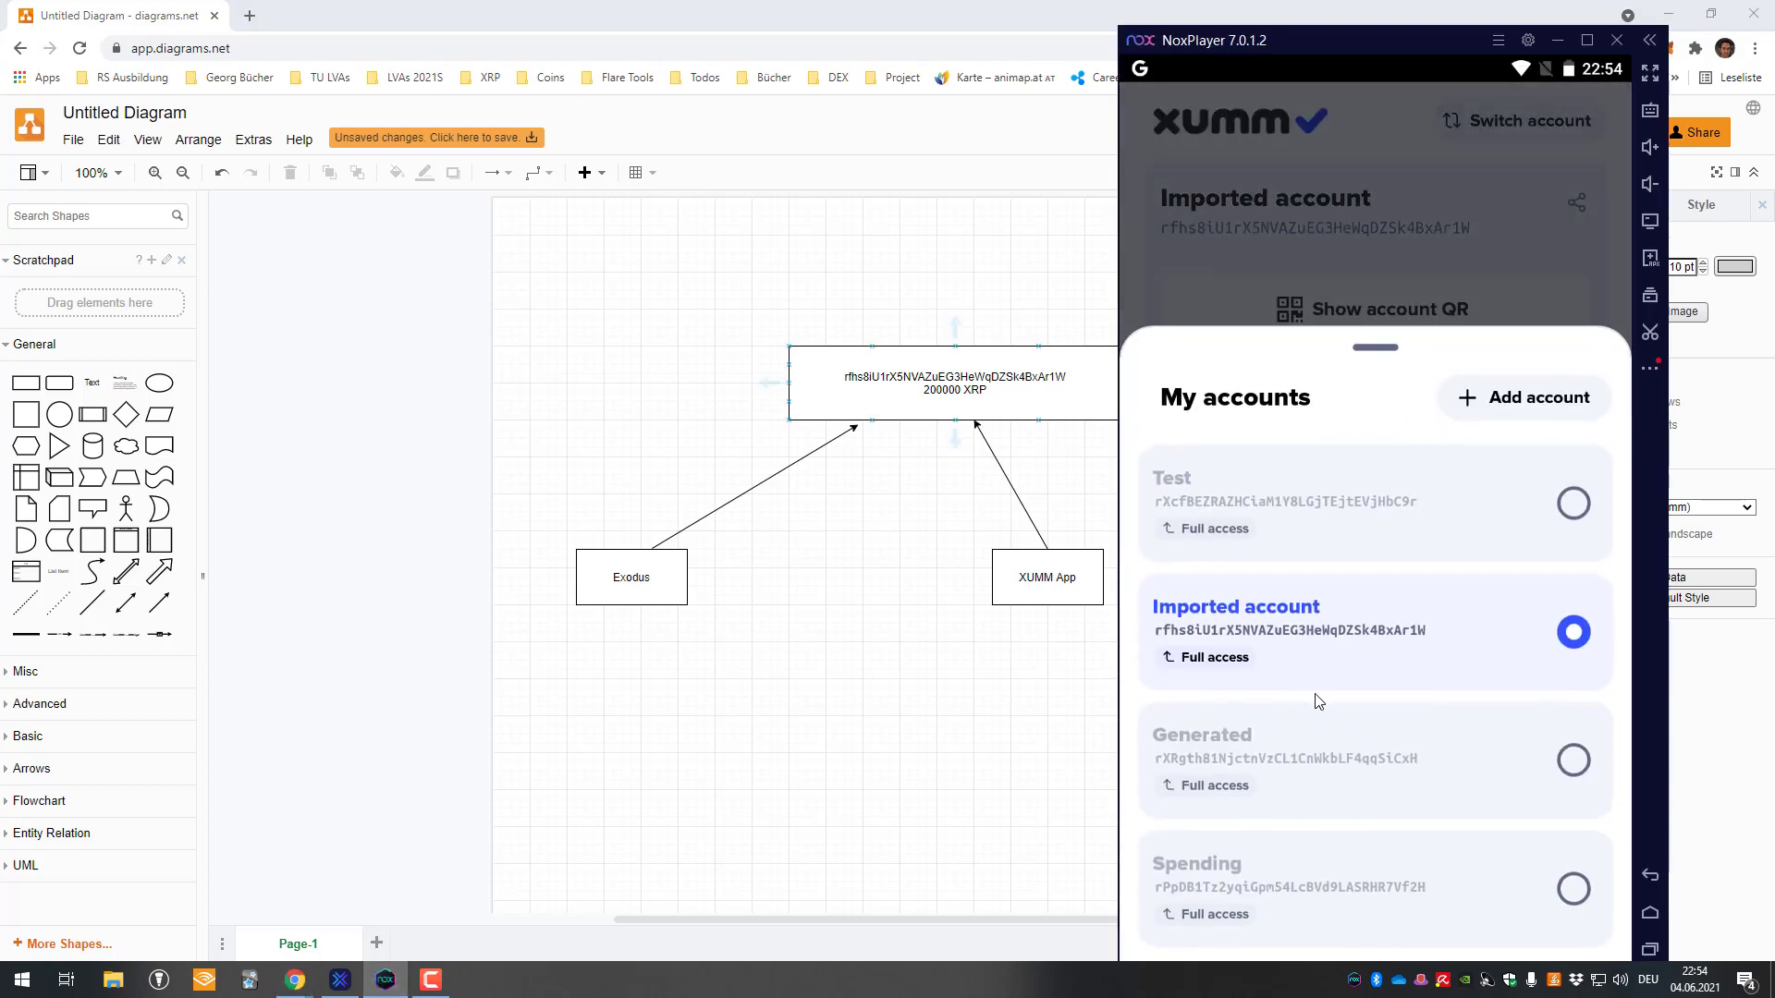
drag(1526, 67, 1530, 156)
click(1498, 244)
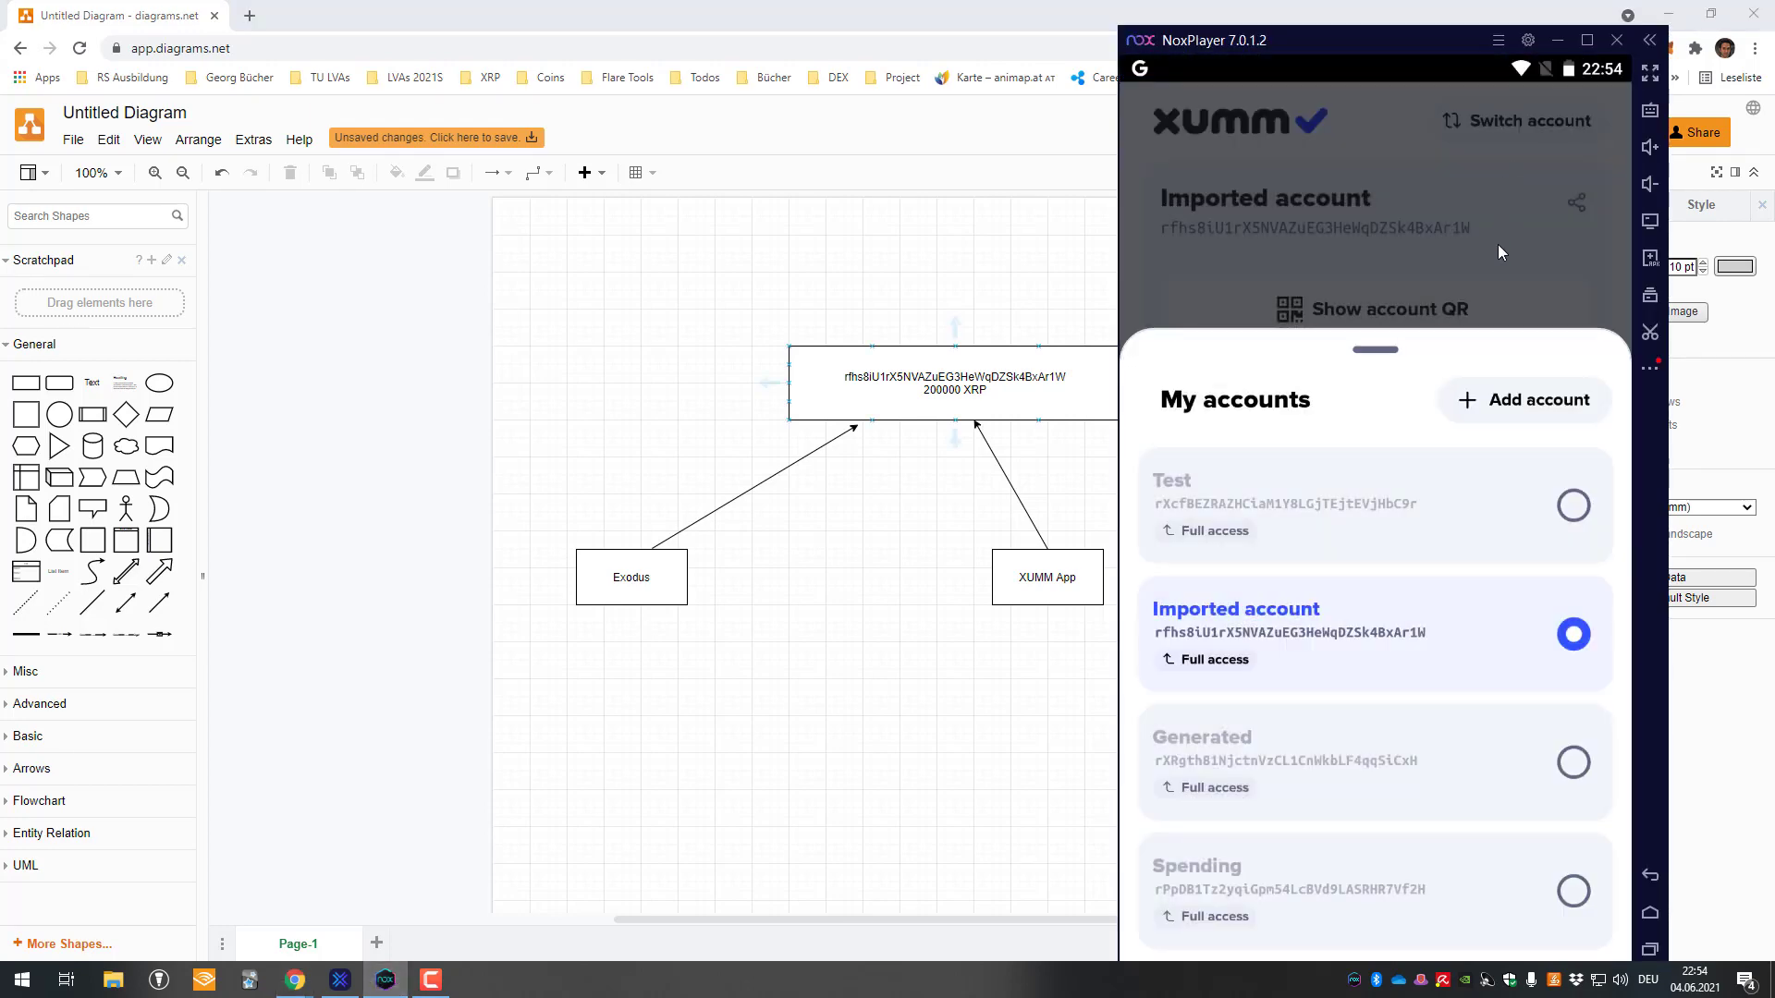
click(1498, 244)
- Remove the Imported account via Settings > Accounts and confirm with 'YES, I'M SURE'
click(1580, 929)
click(1299, 224)
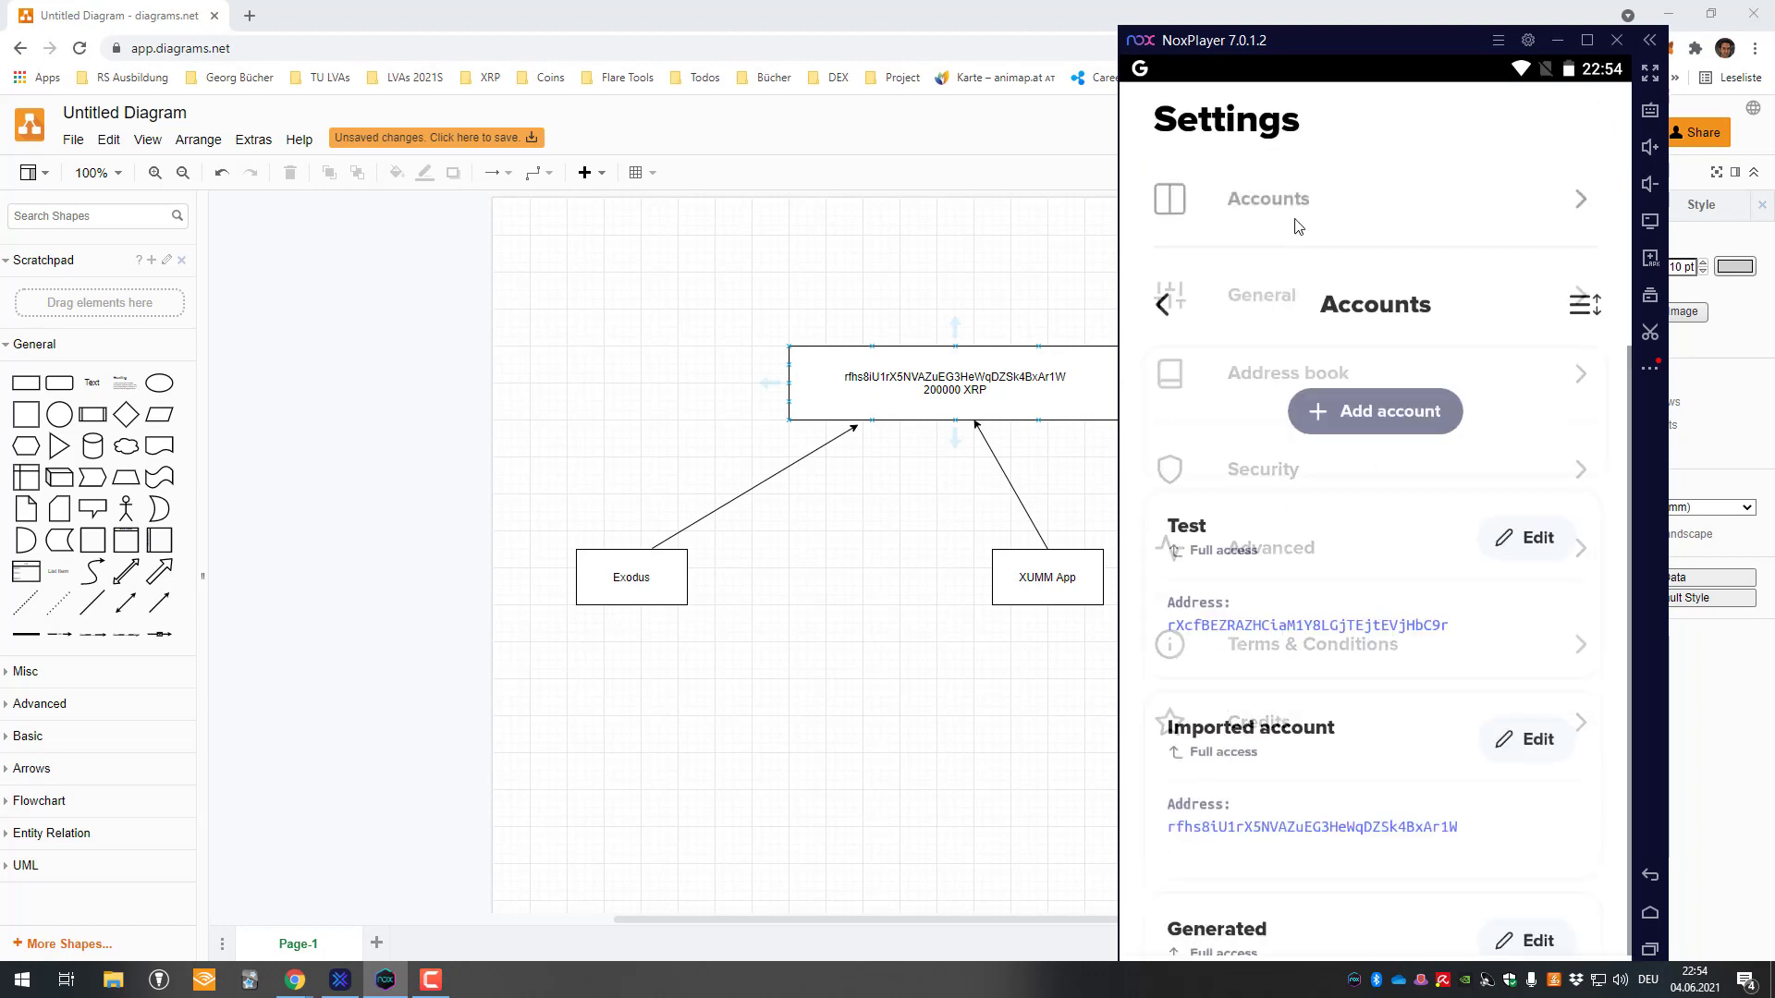
drag(1340, 571, 1352, 447)
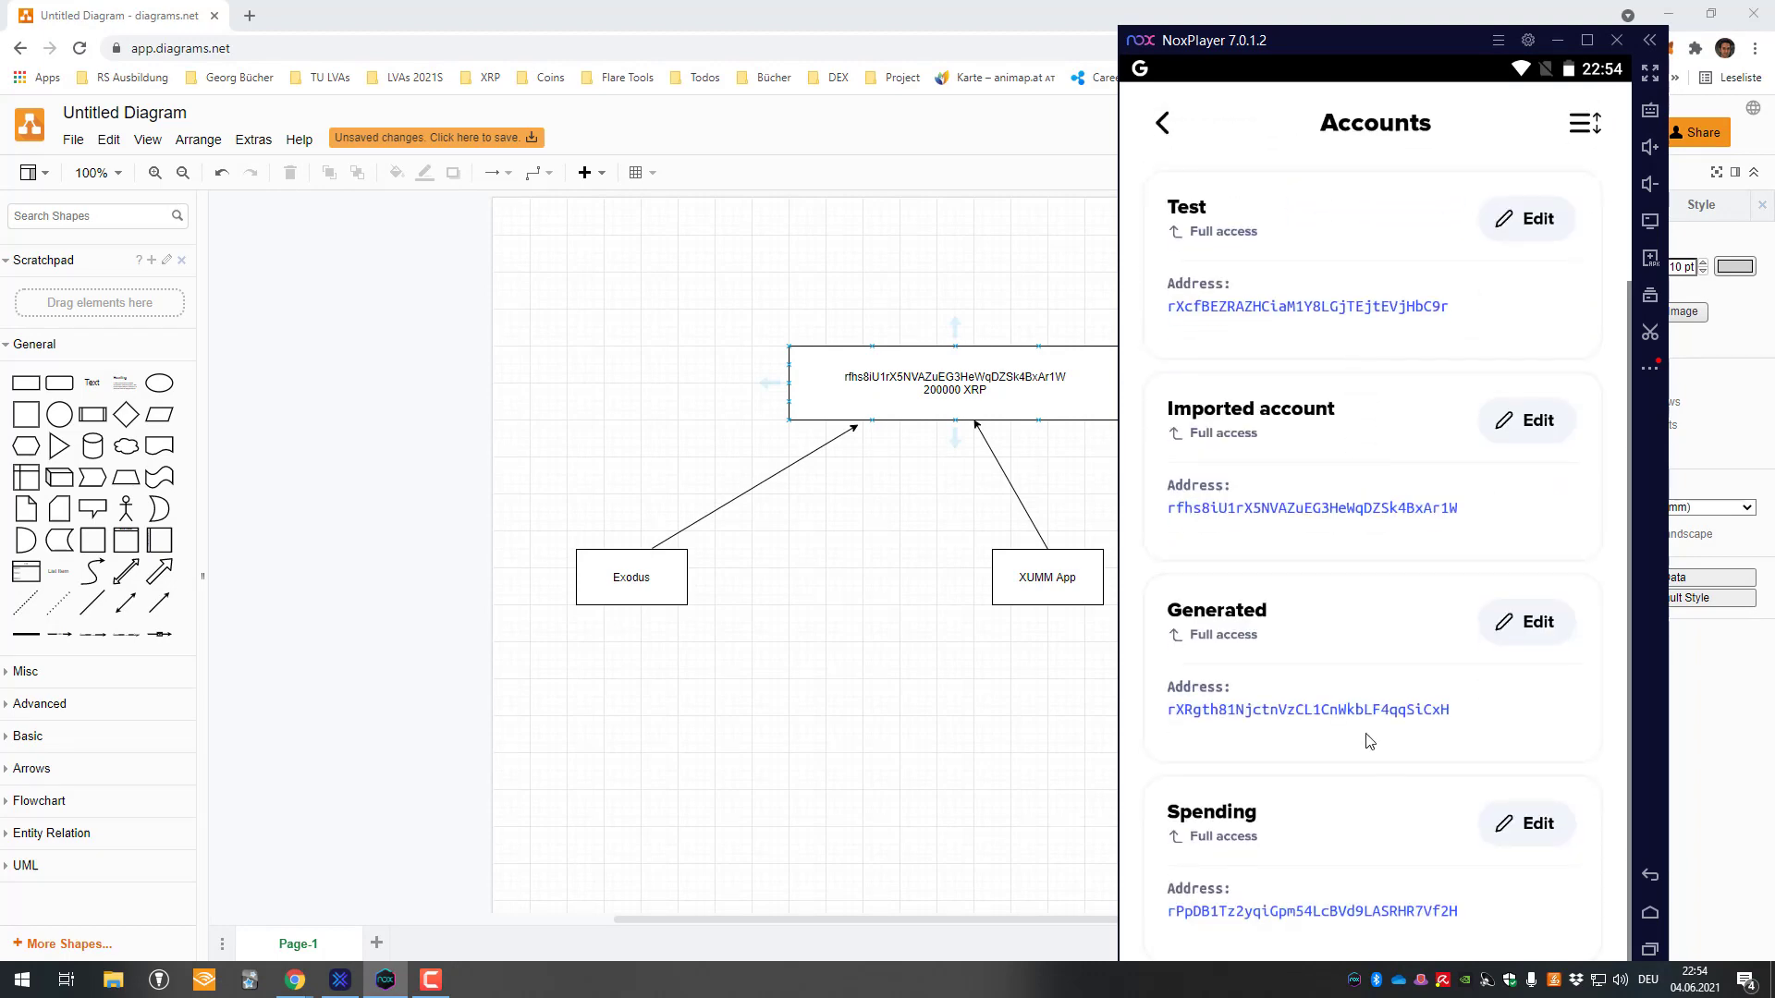
drag(1368, 536, 1358, 795)
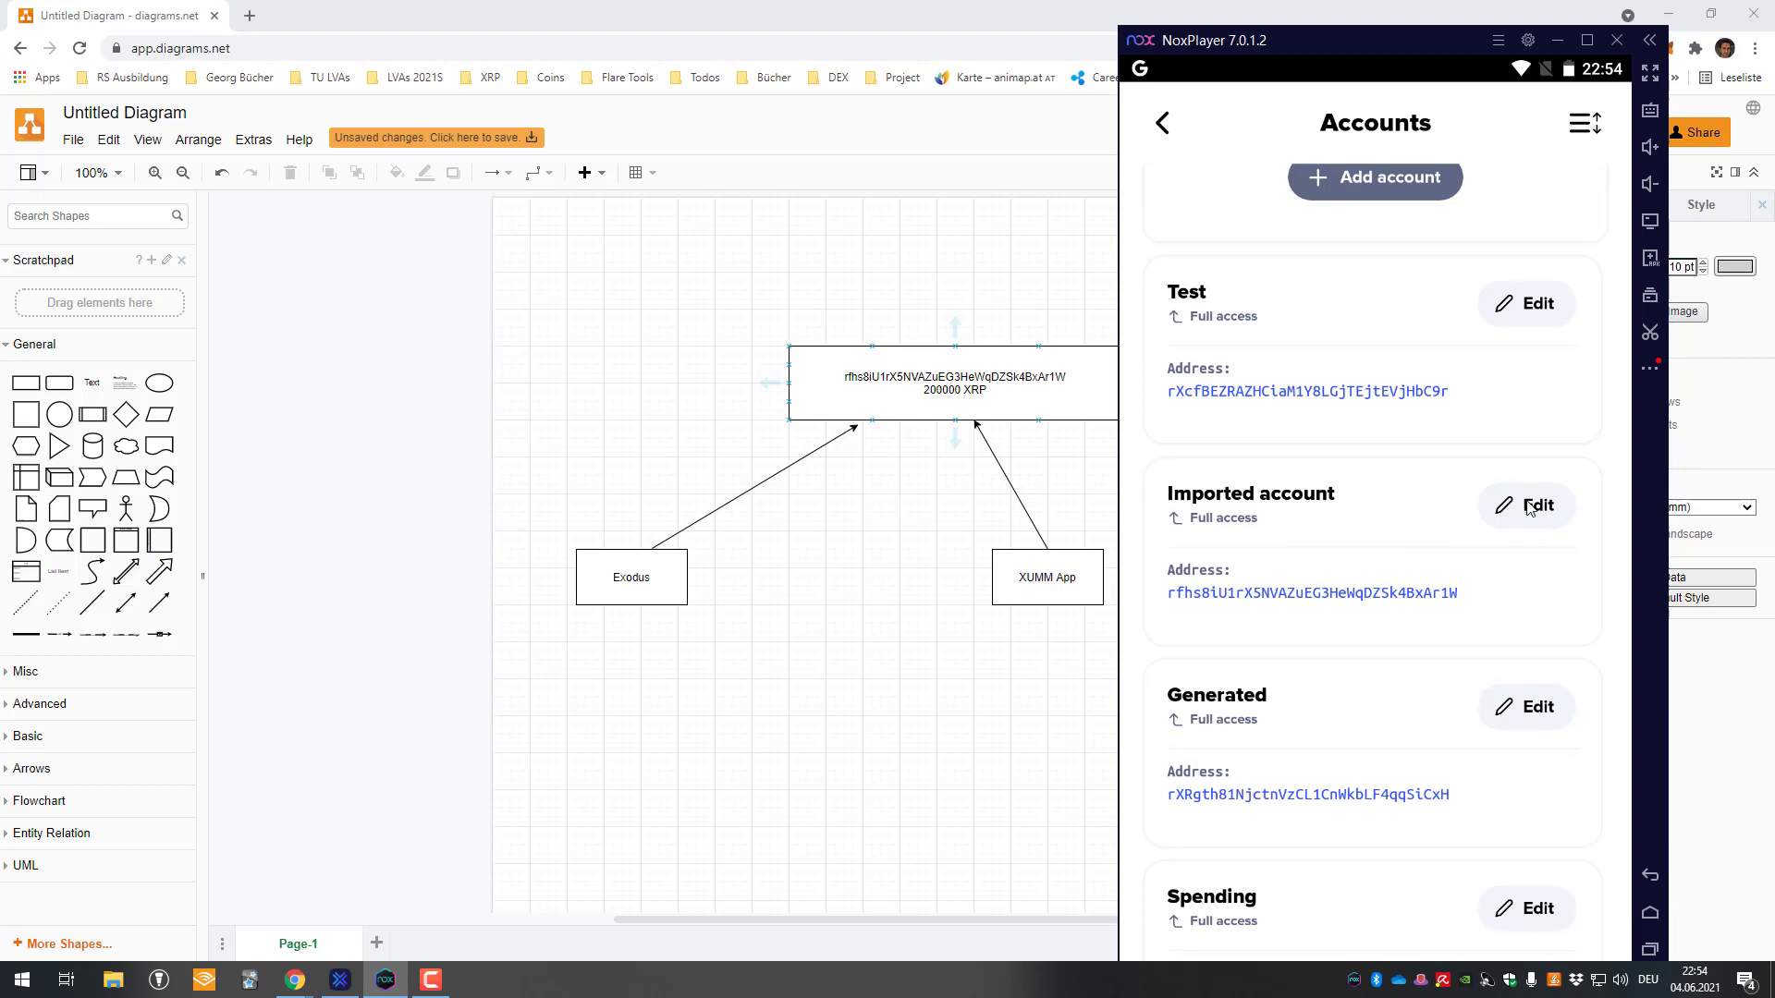
click(1534, 508)
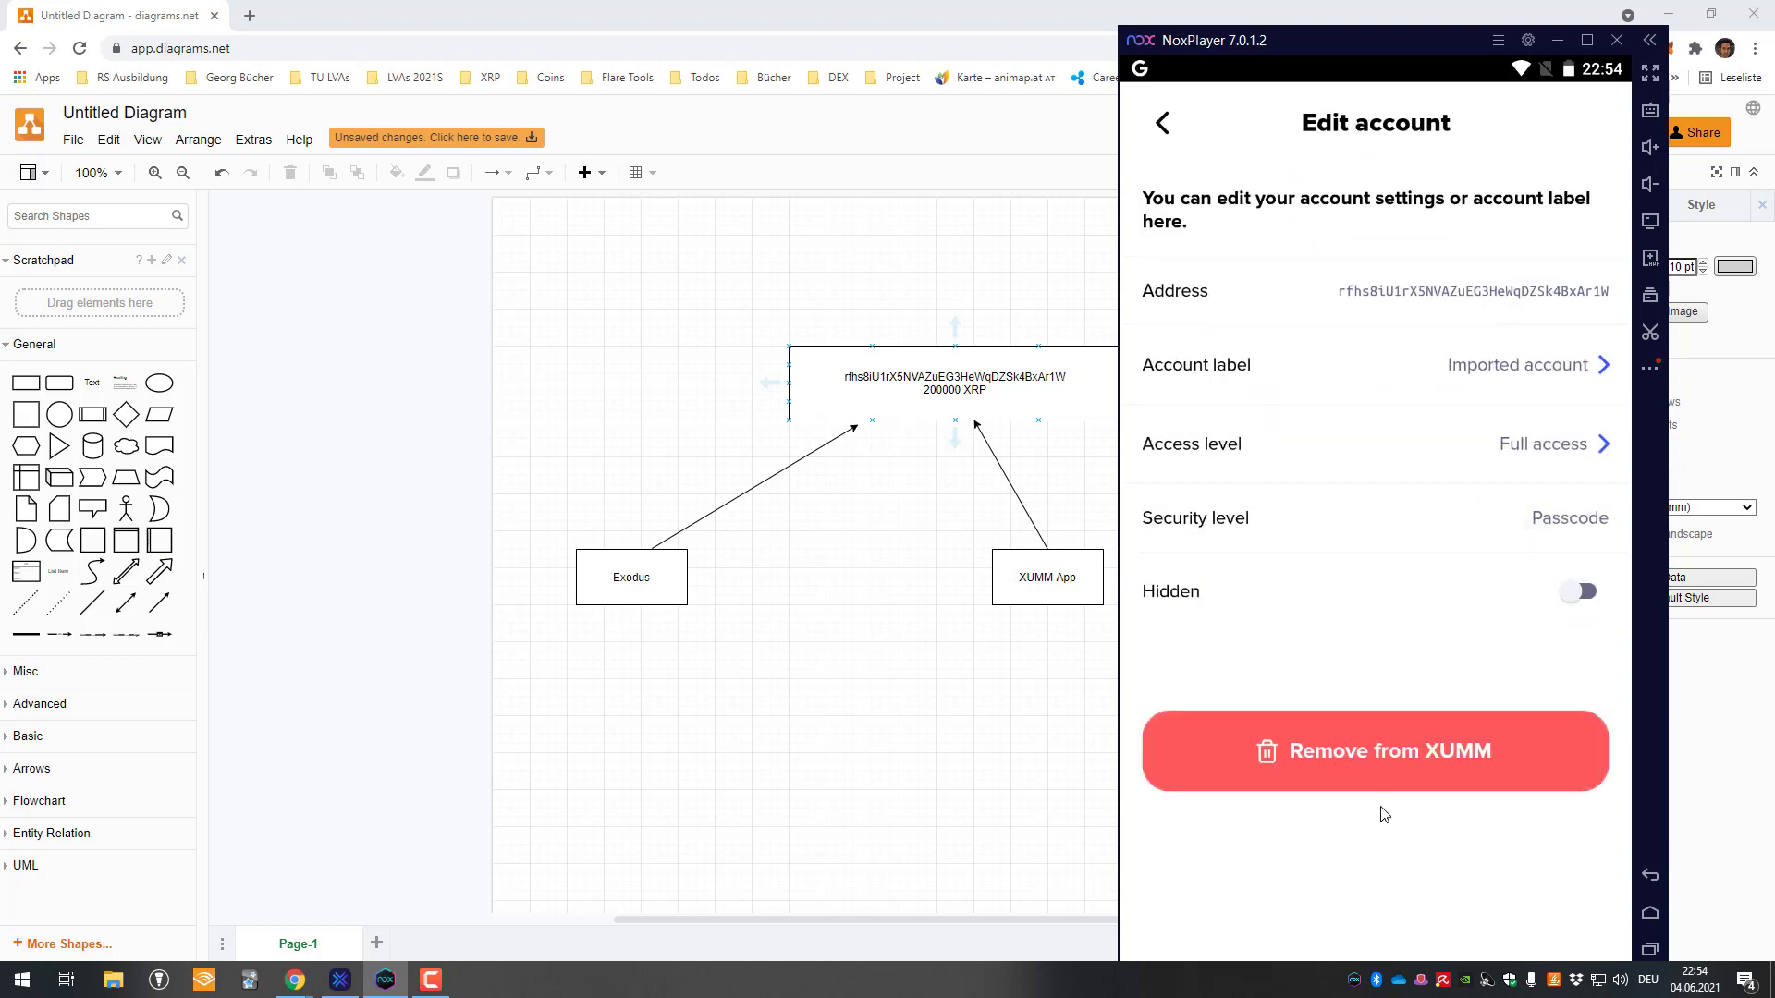
click(1395, 750)
click(1521, 582)
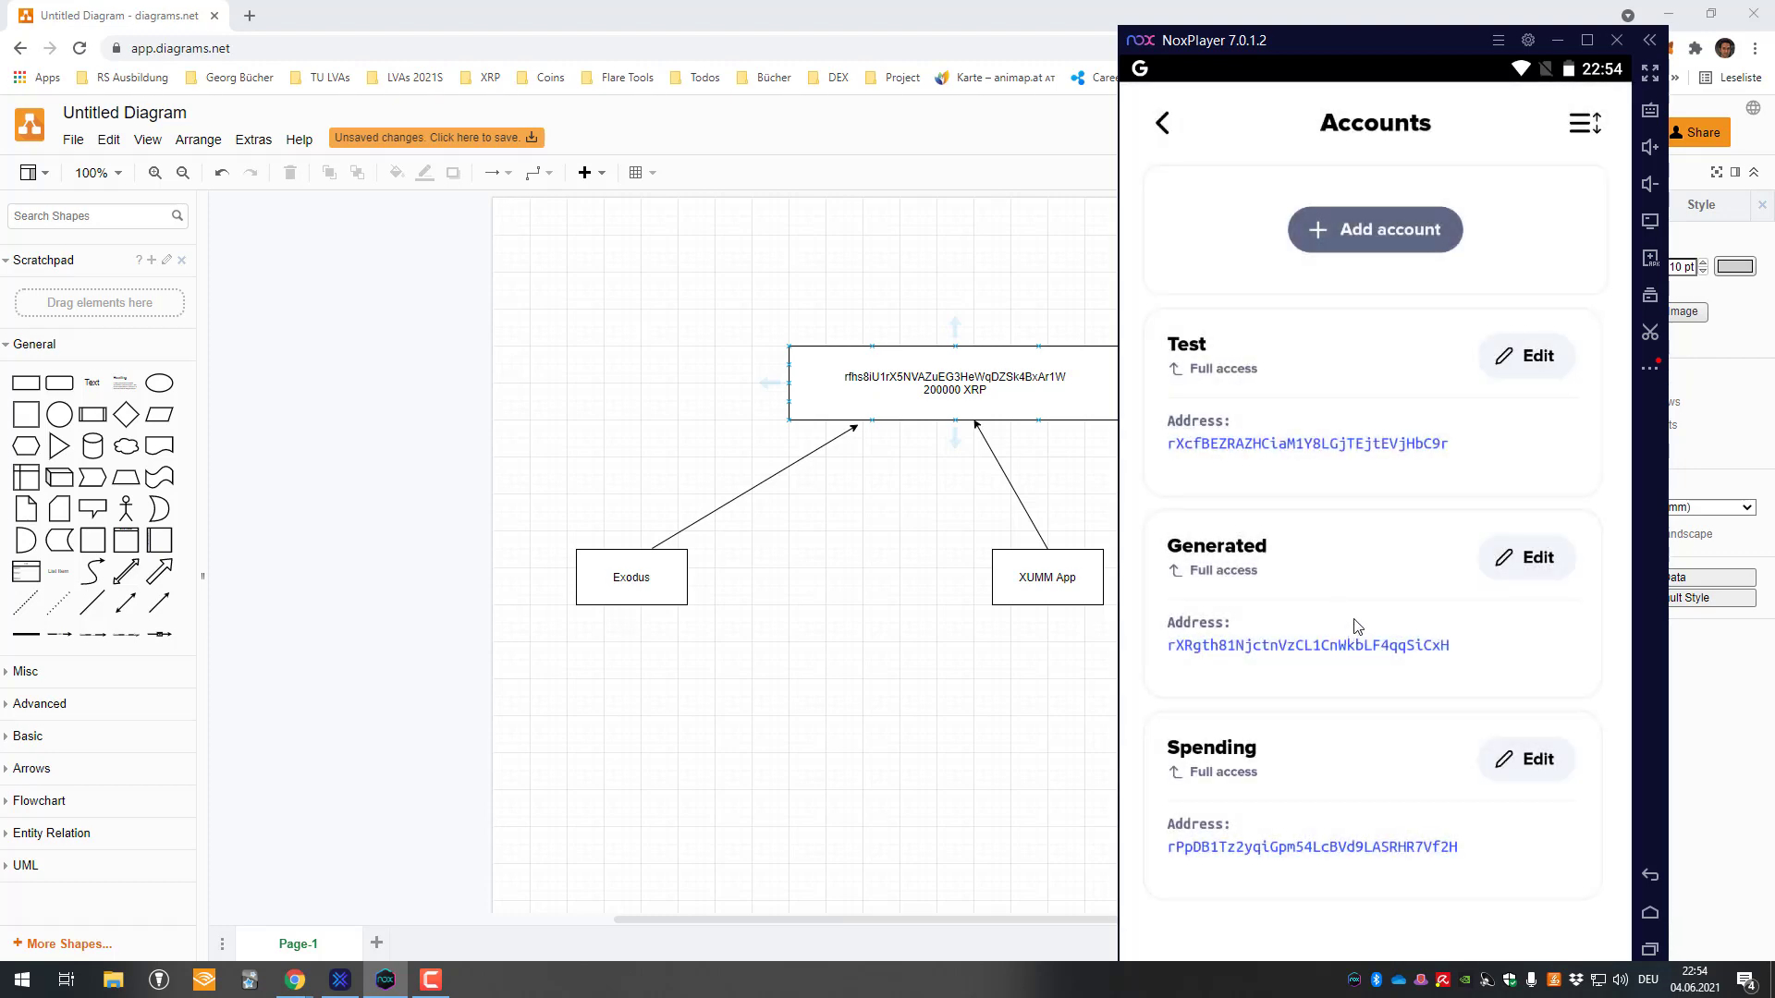
click(1167, 134)
- Delete the XUMM App-to-address arrow so only Exodus stays connected
click(1010, 575)
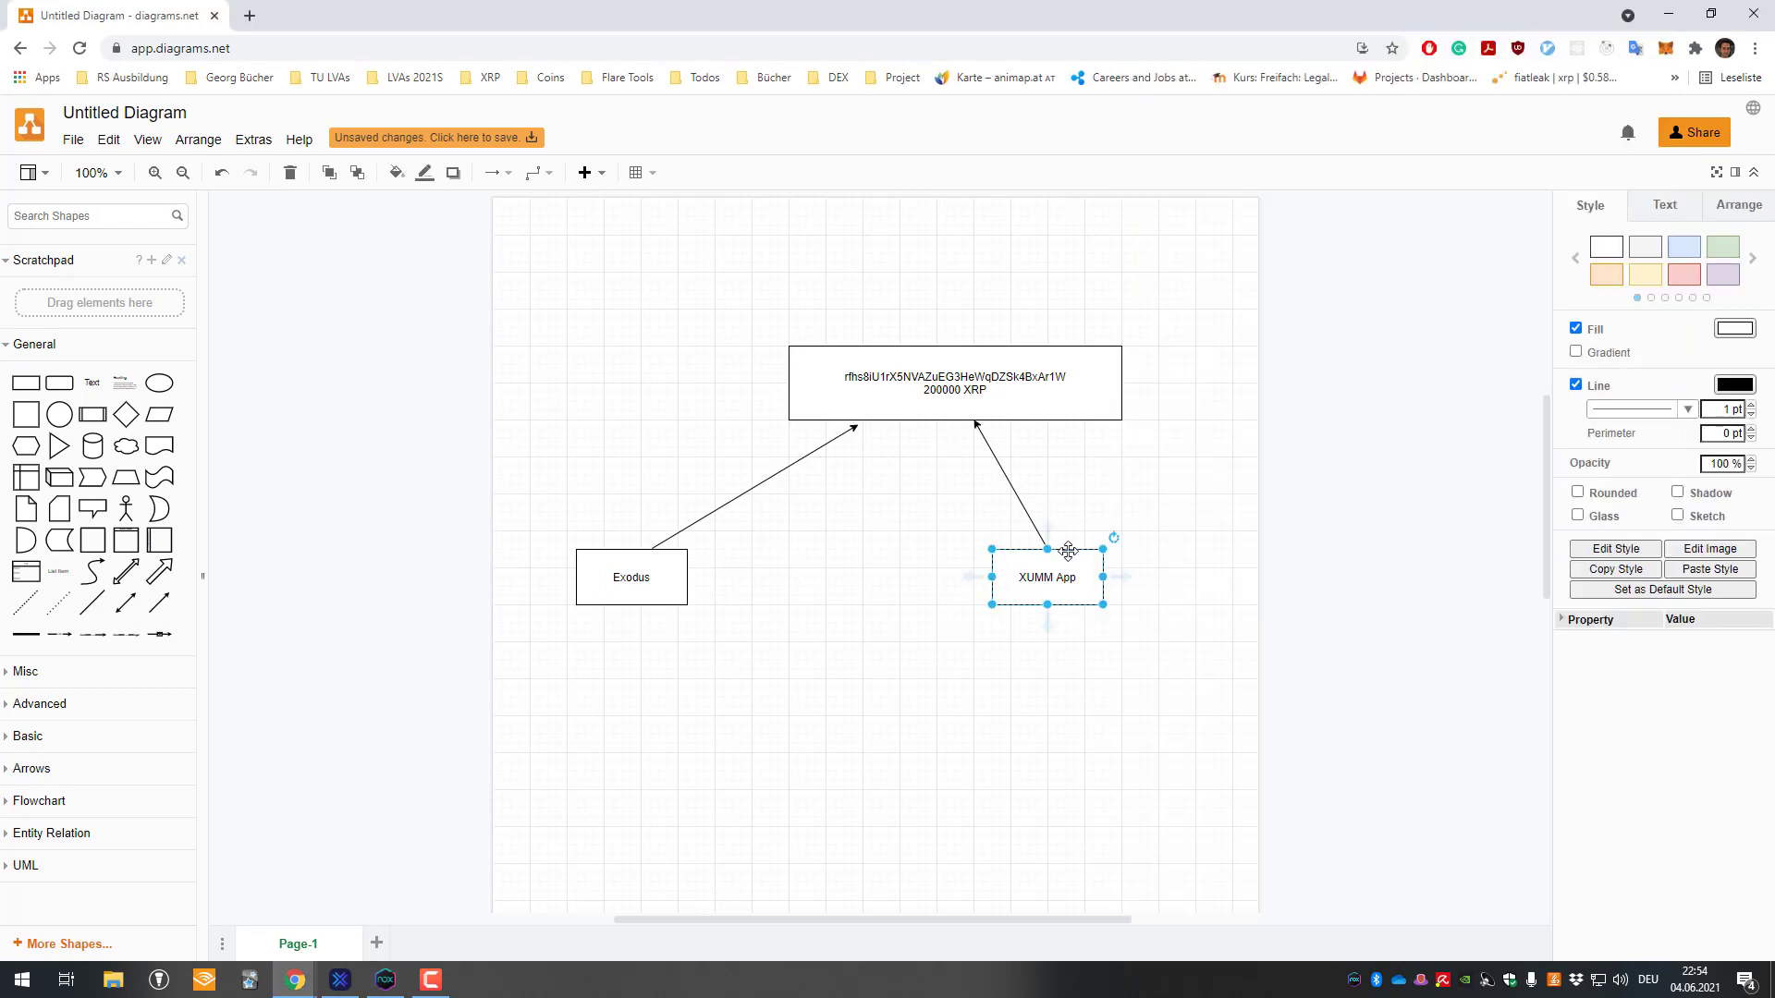
click(1029, 510)
key(Delete)
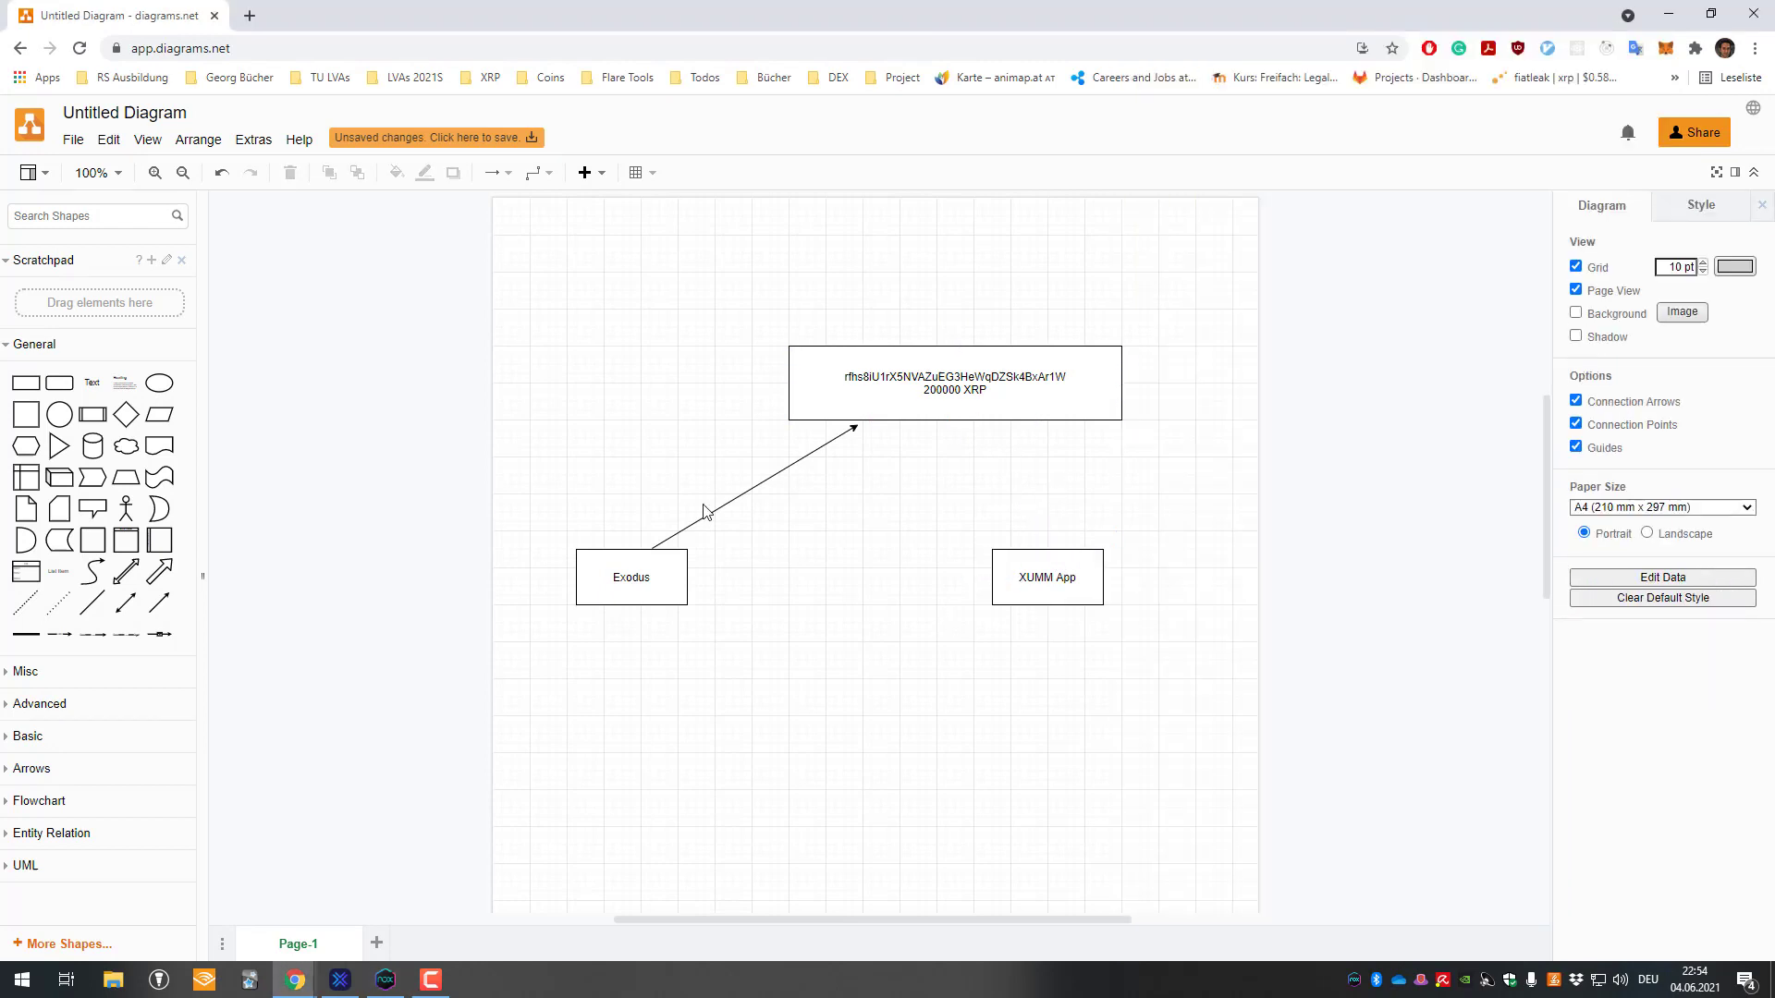
drag(796, 643, 867, 650)
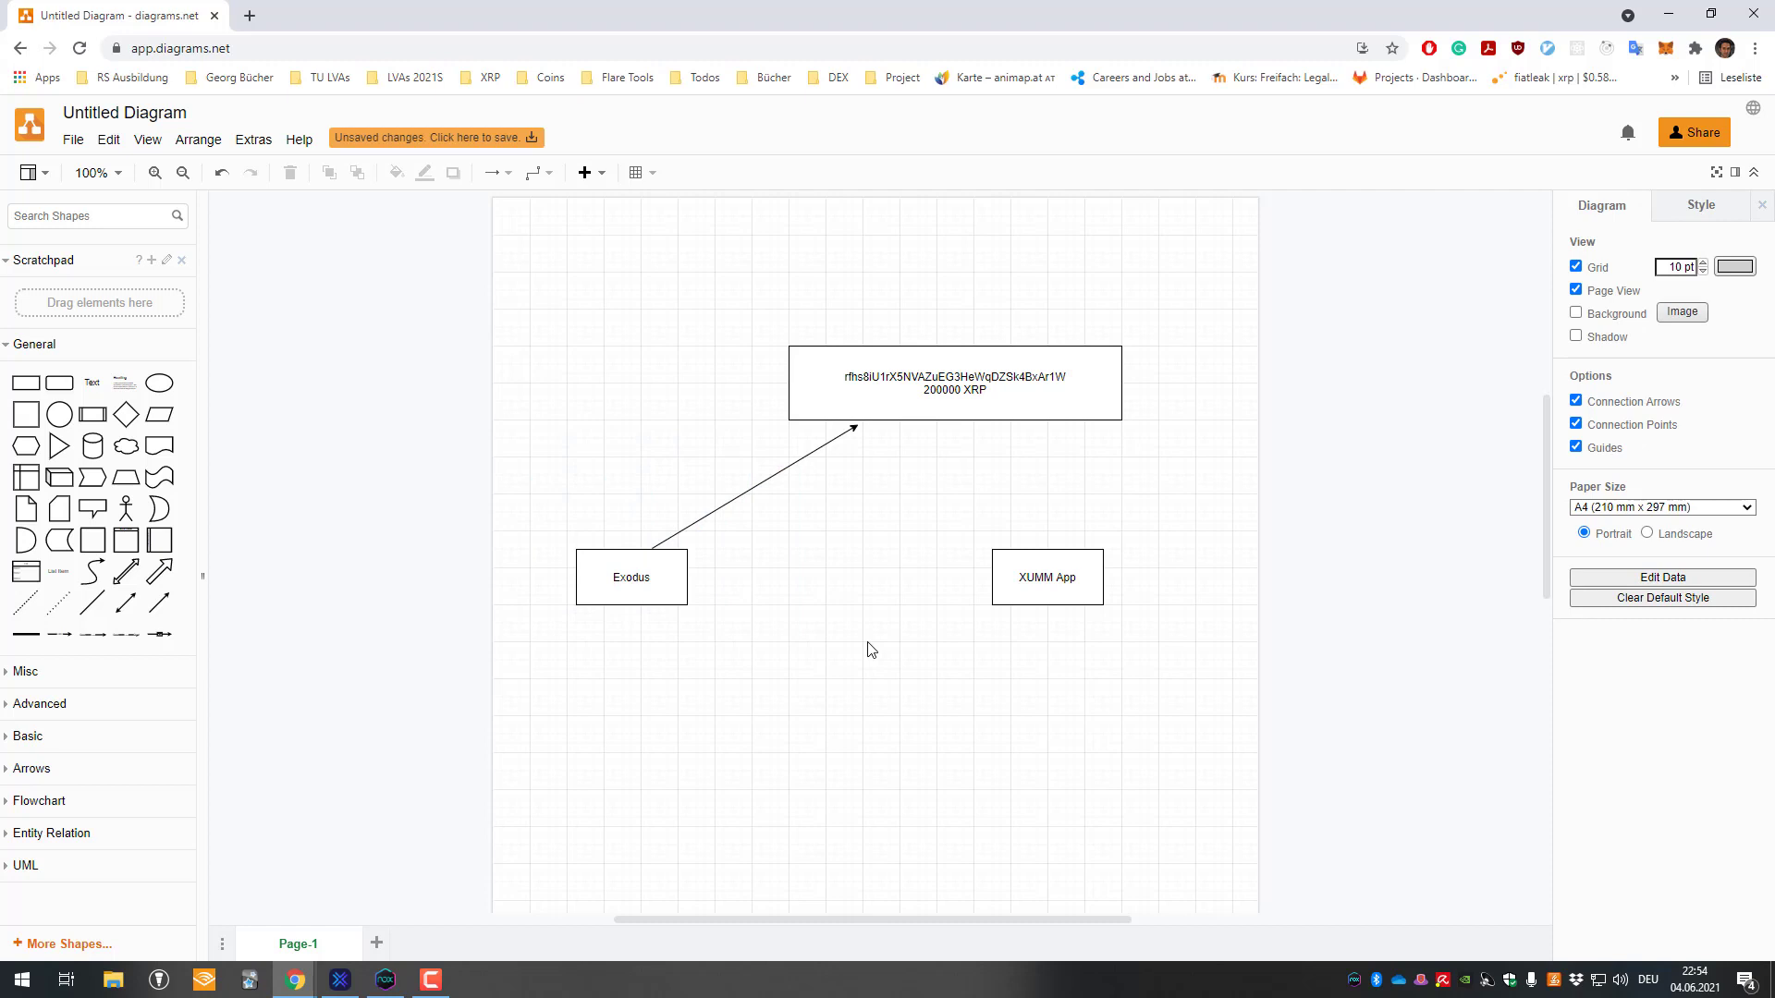